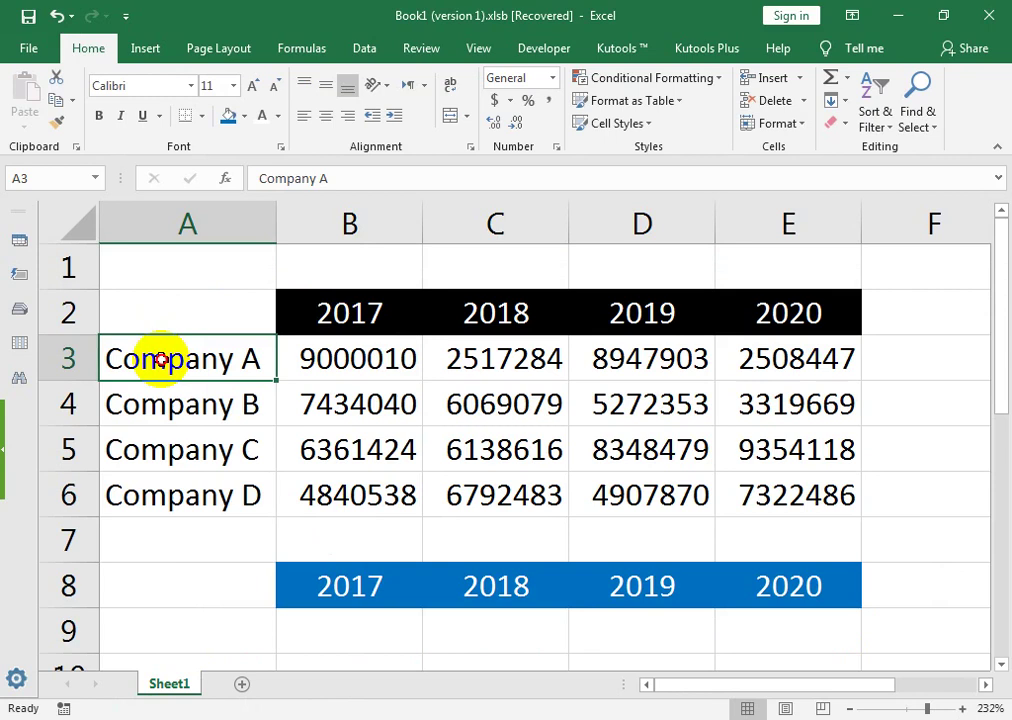
Select the company names A3:A6 and sales figures B3:E6, briefly showing Quick Analysis.
left_click_drag(163, 359, 157, 493)
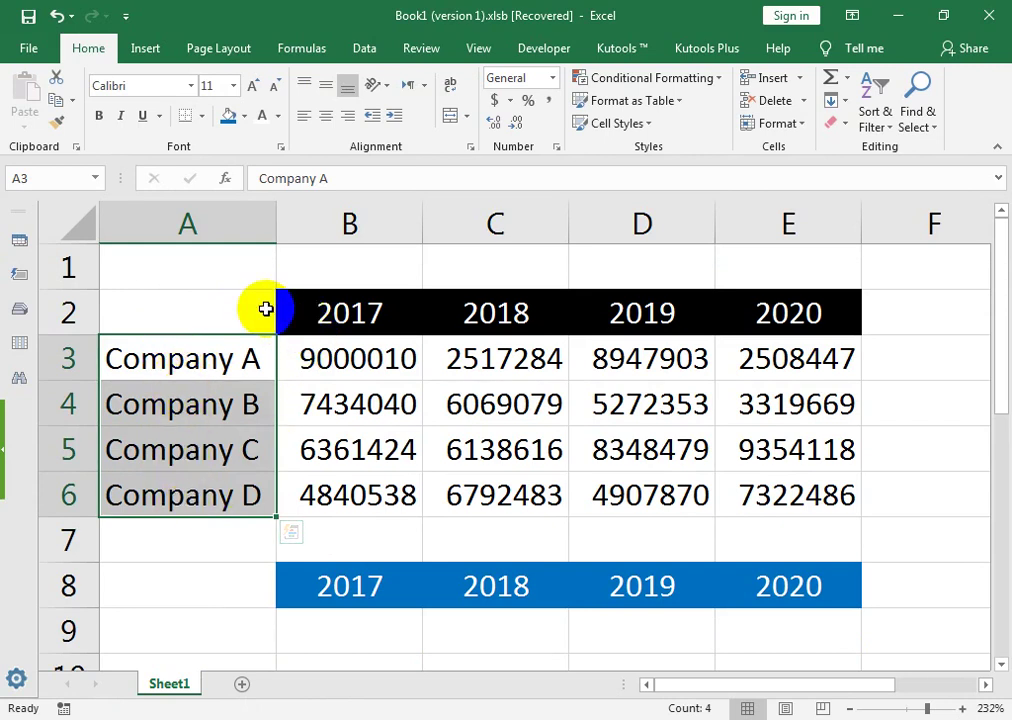
key("ctrl+q")
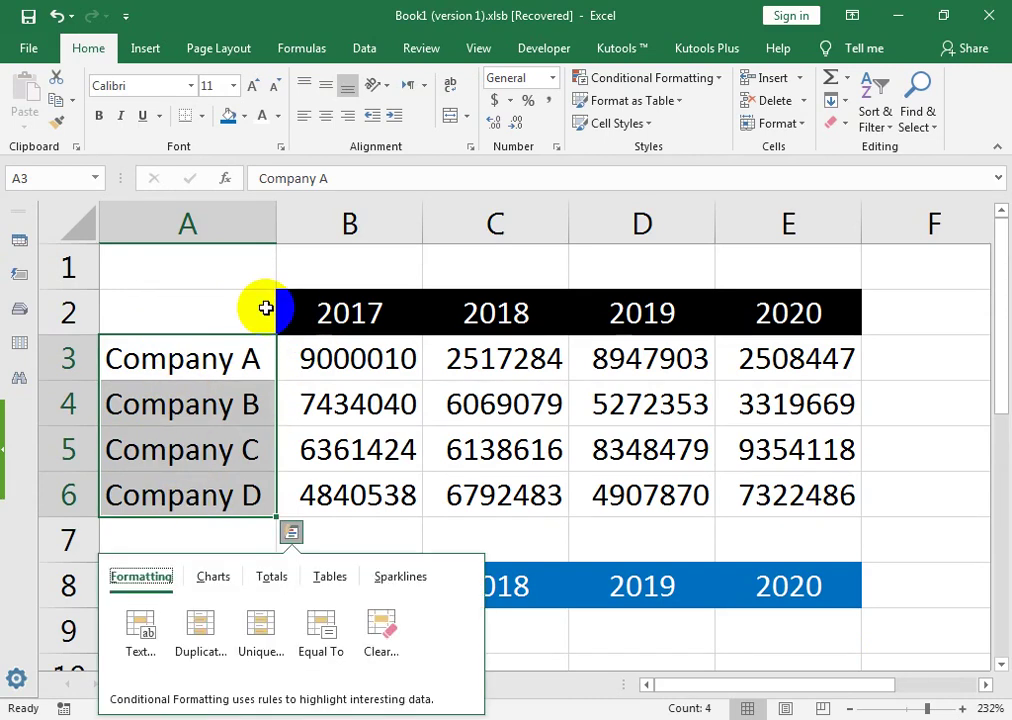
left_click(244, 355)
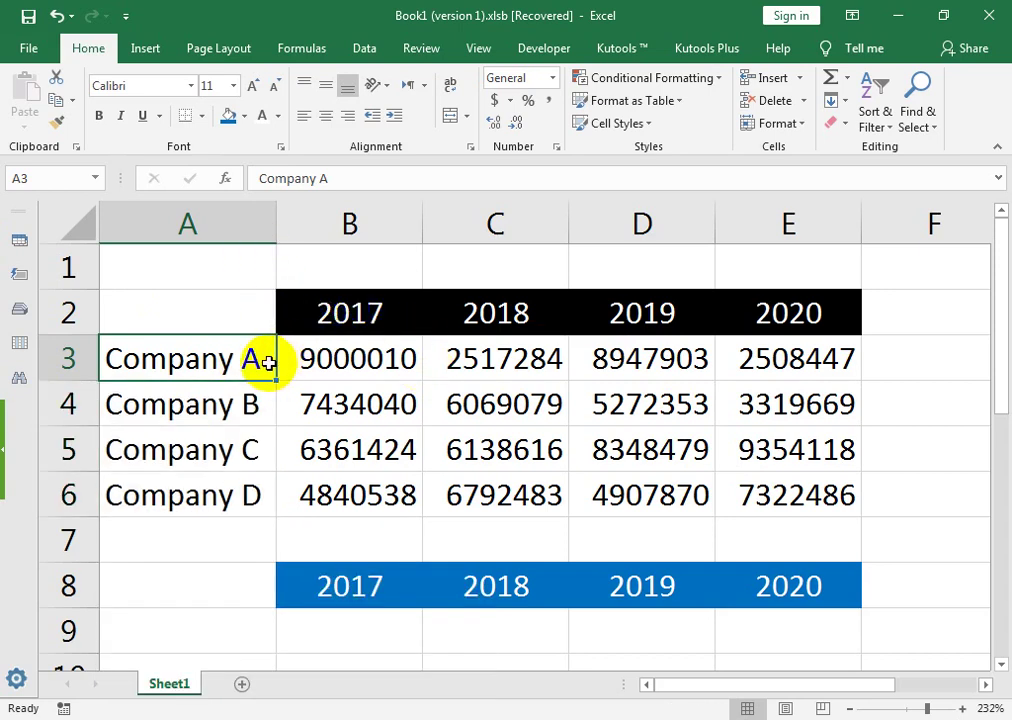
left_click_drag(262, 362, 250, 492)
left_click(384, 320)
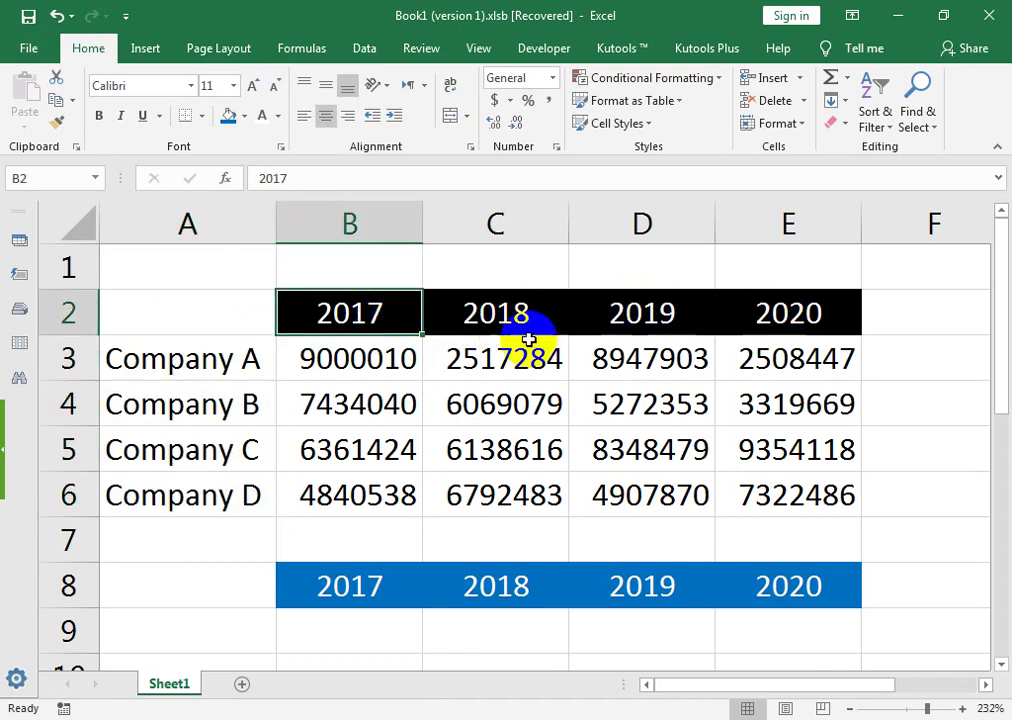
mouse_move(368, 364)
left_mouse_down()
mouse_move(639, 458)
mouse_move(736, 474)
left_mouse_up()
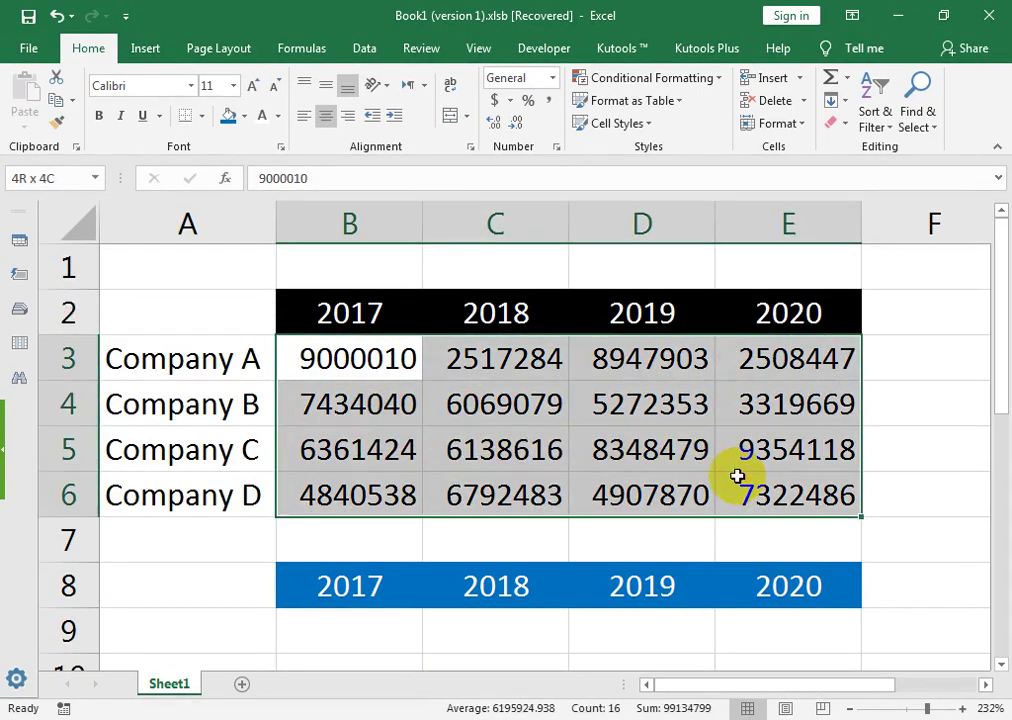
Try placing a Developer combo box form control across cells B9:E9.
left_click(191, 620)
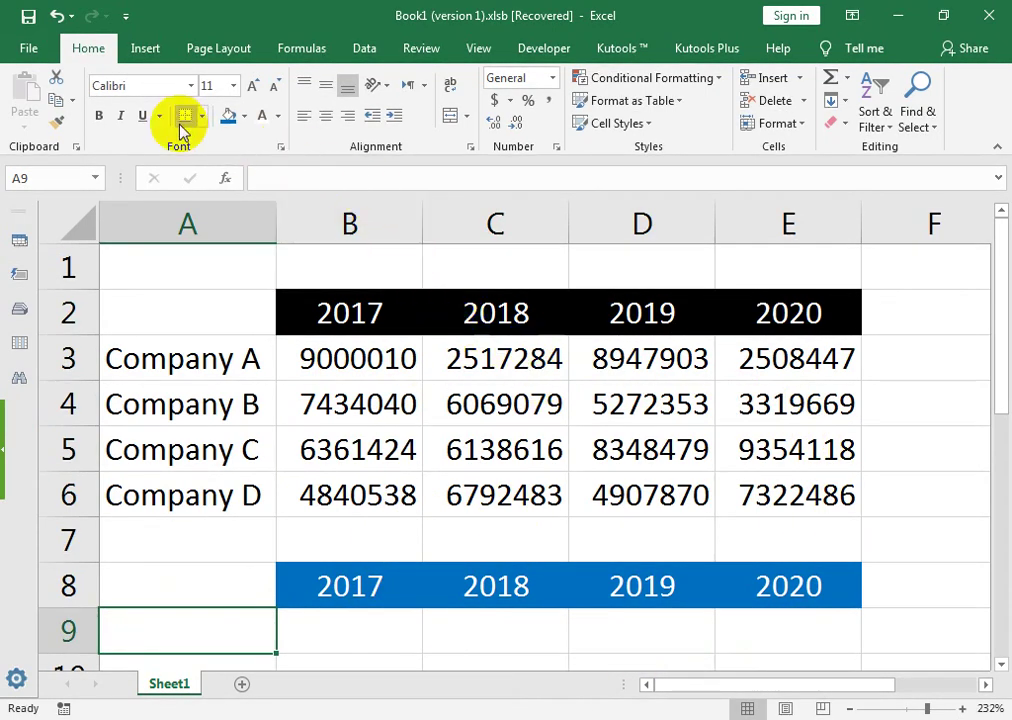
left_click(545, 48)
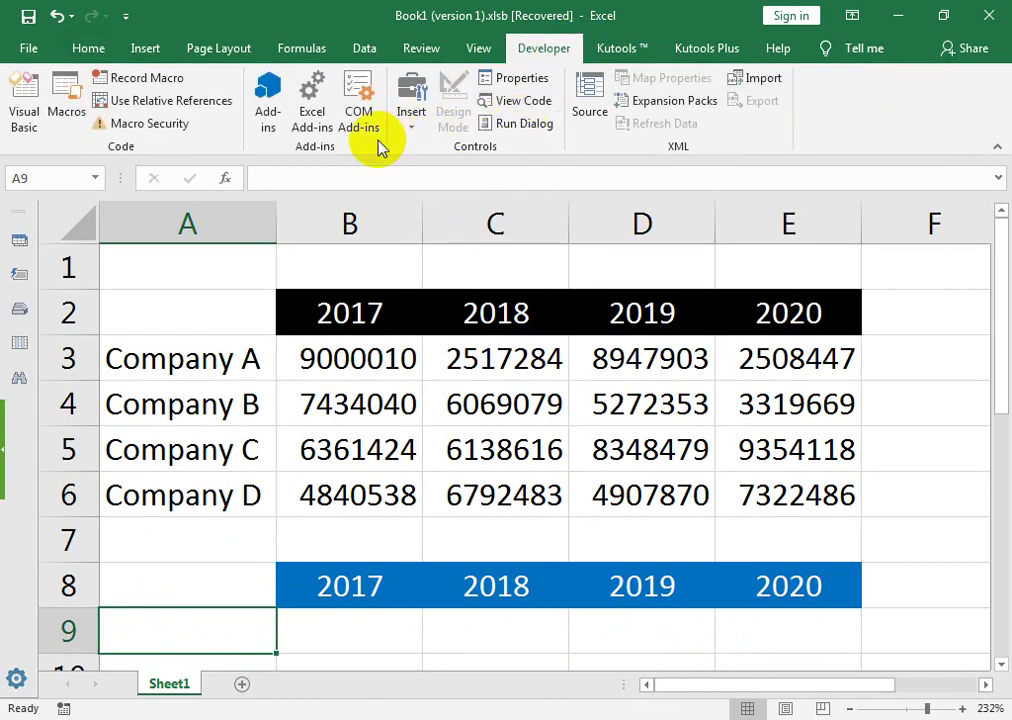
left_click(411, 105)
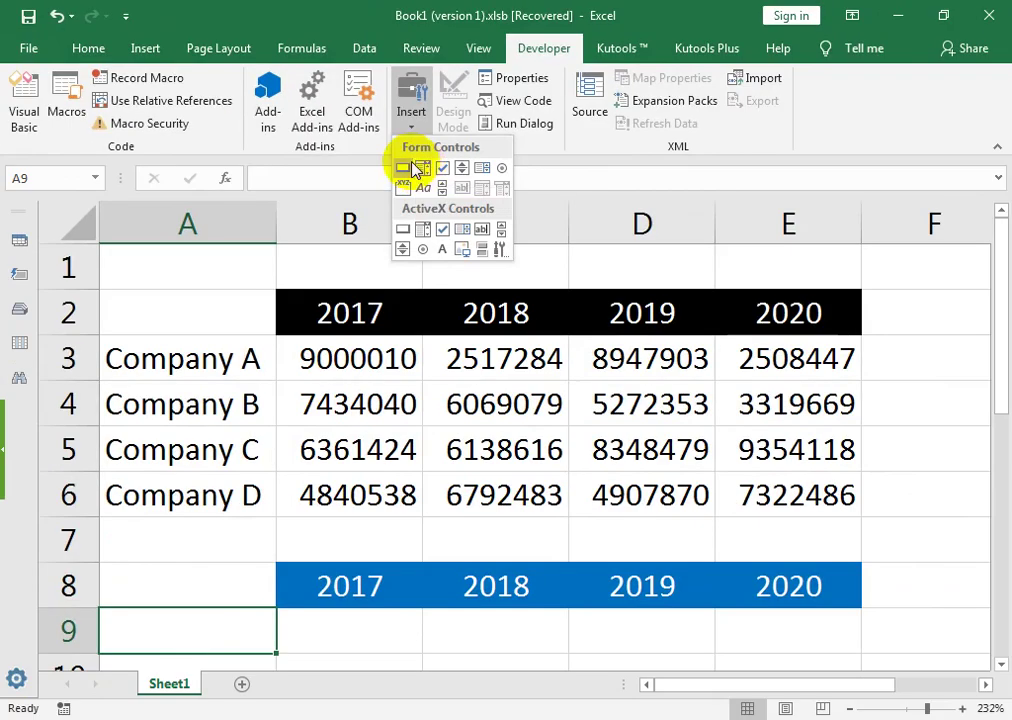
left_click(412, 168)
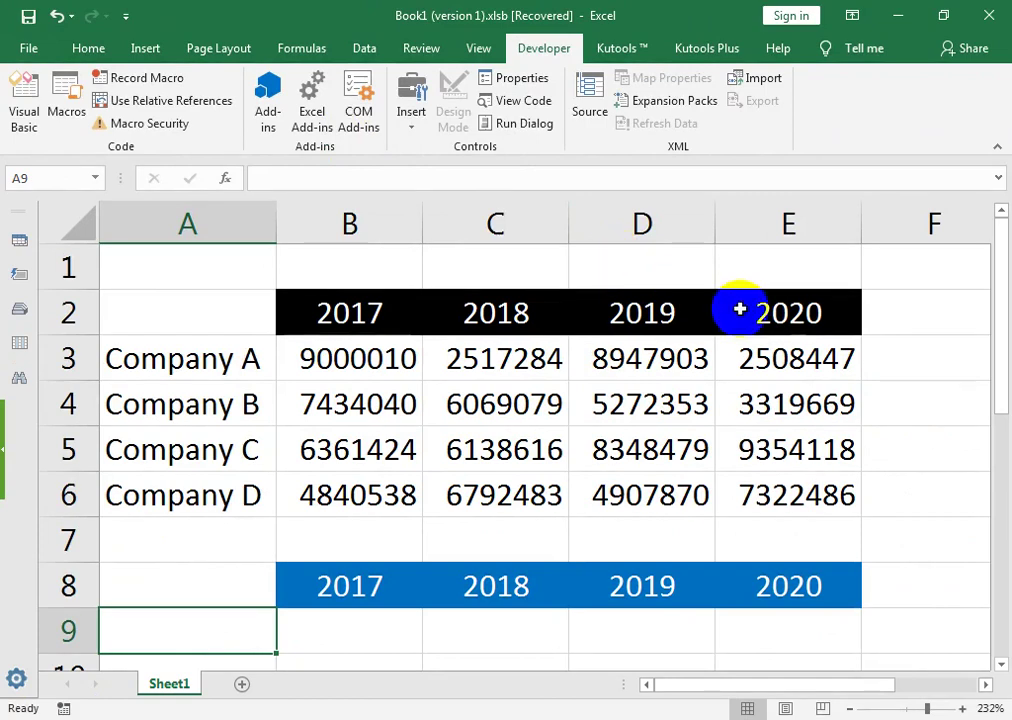
left_click_drag(382, 633, 785, 620)
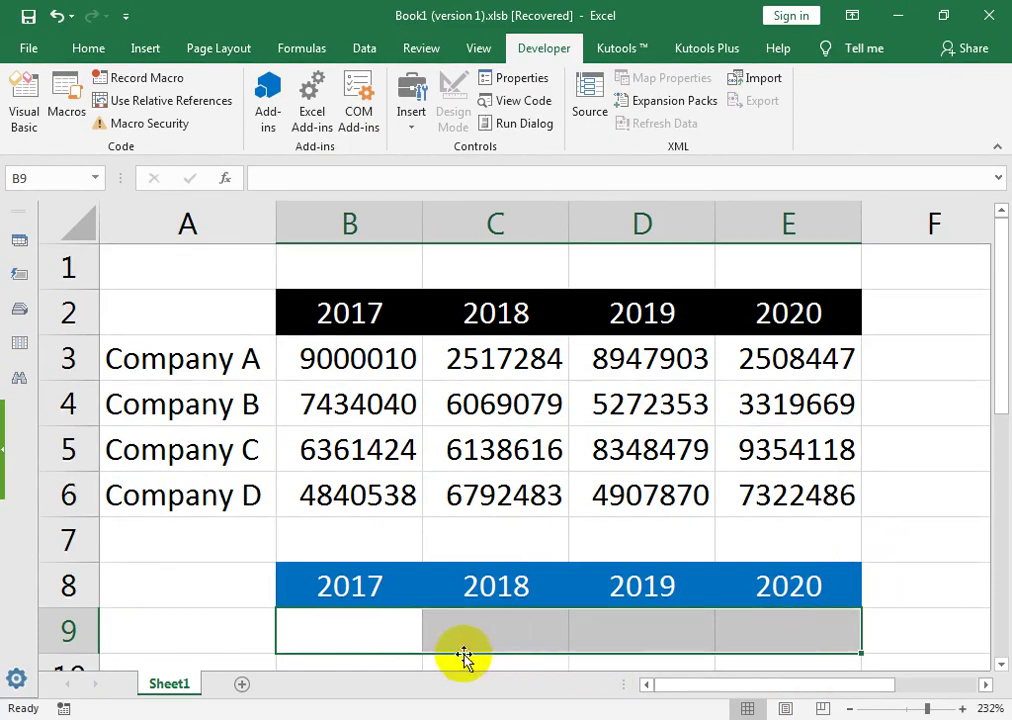
left_click_drag(350, 632, 719, 645)
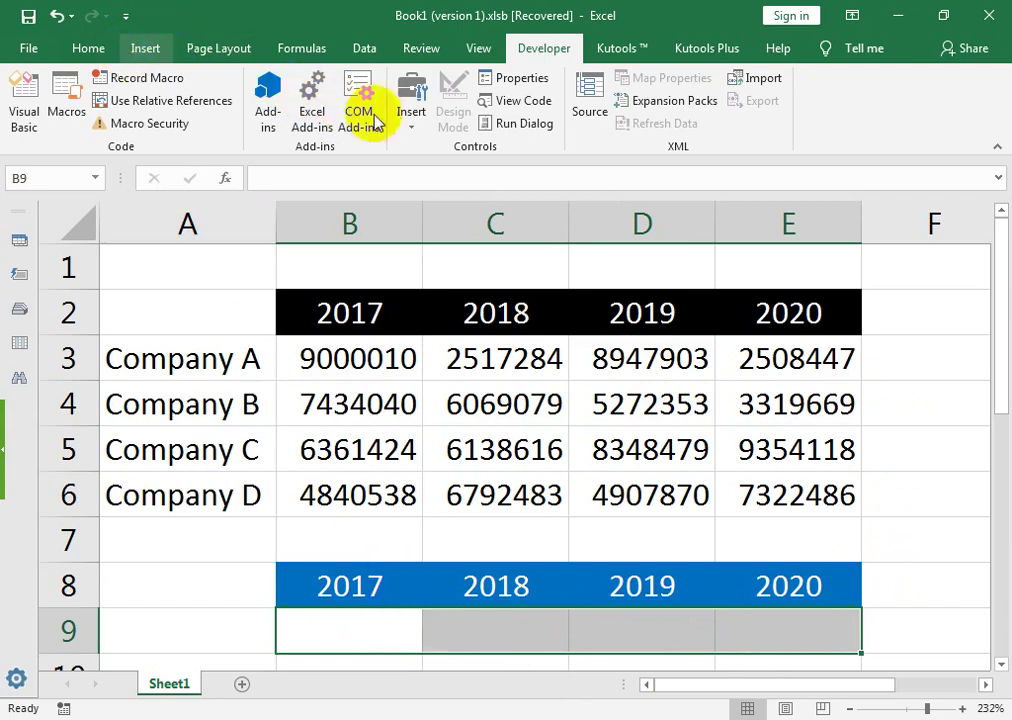
Give cell F2 a thick outside border.
scroll(405, 117, "up", 6)
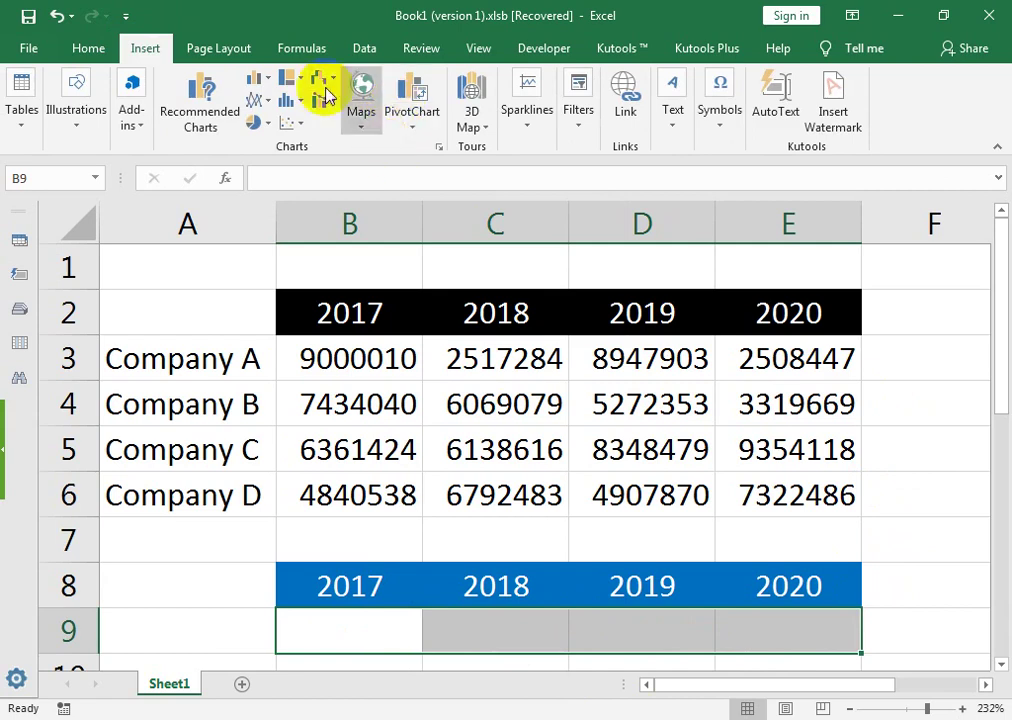
left_click(256, 496)
left_click(233, 638)
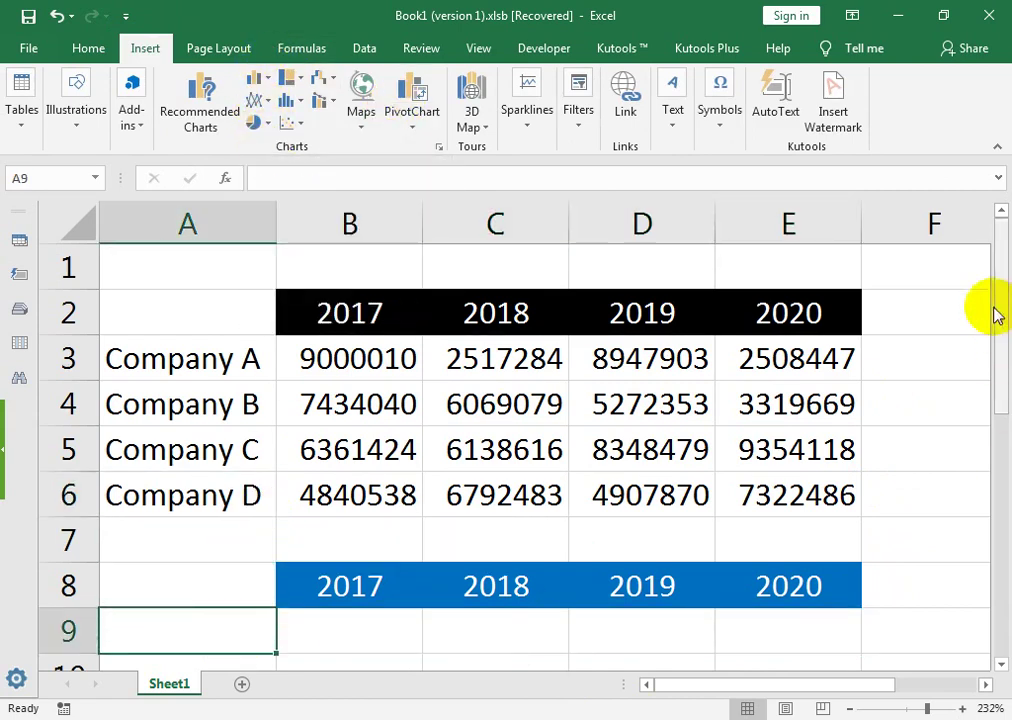
left_click(901, 312)
left_click(86, 49)
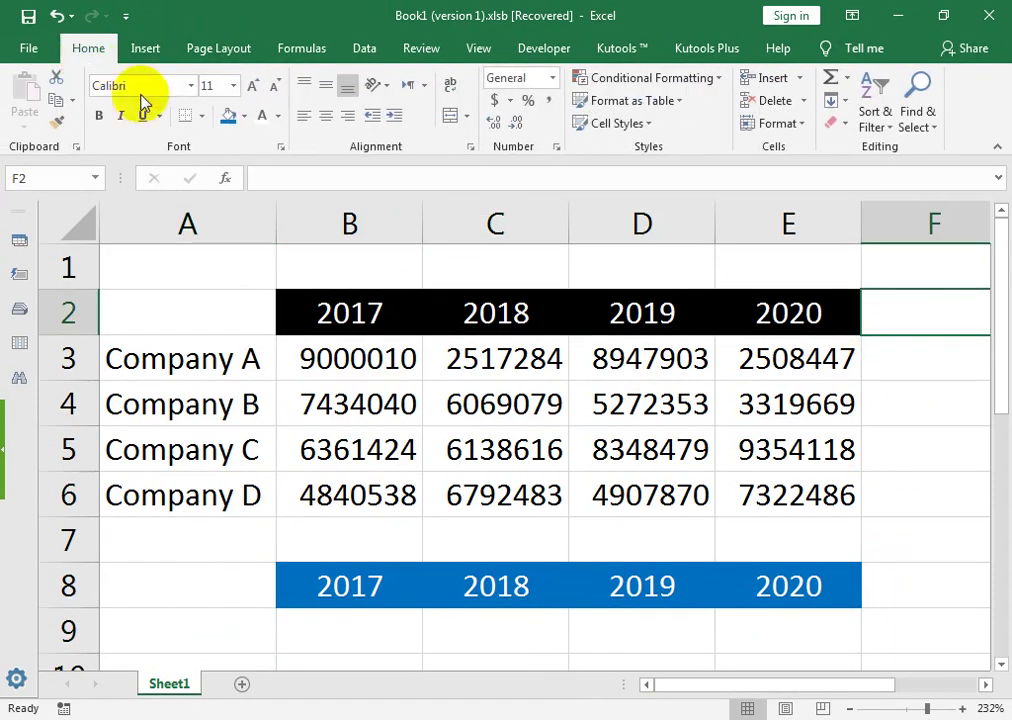
left_click(200, 116)
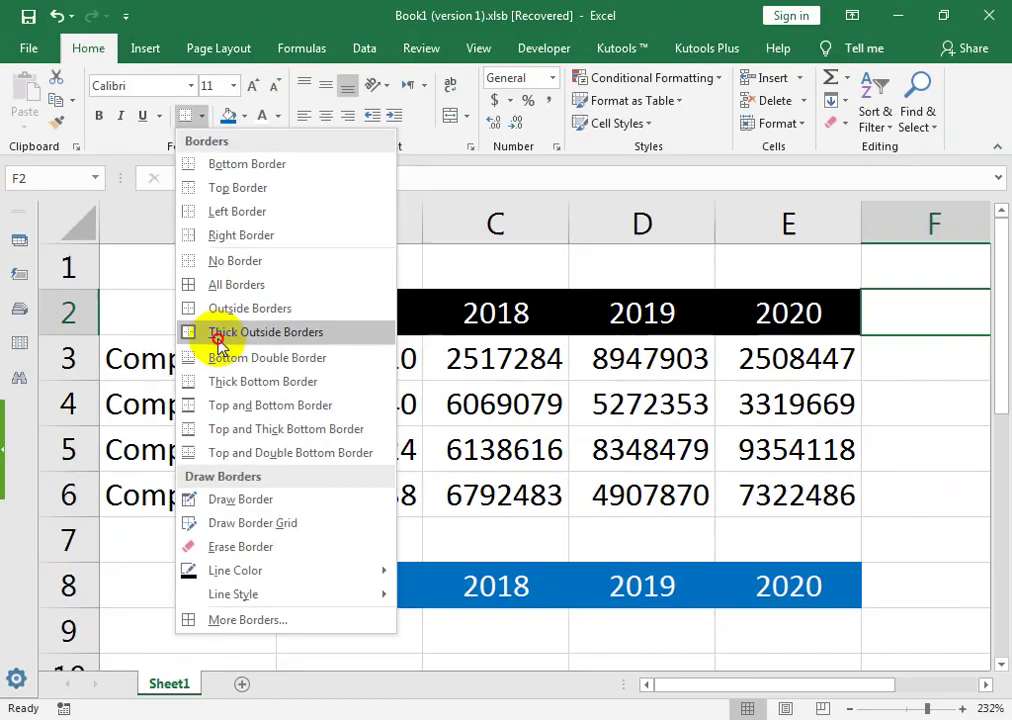
left_click(222, 338)
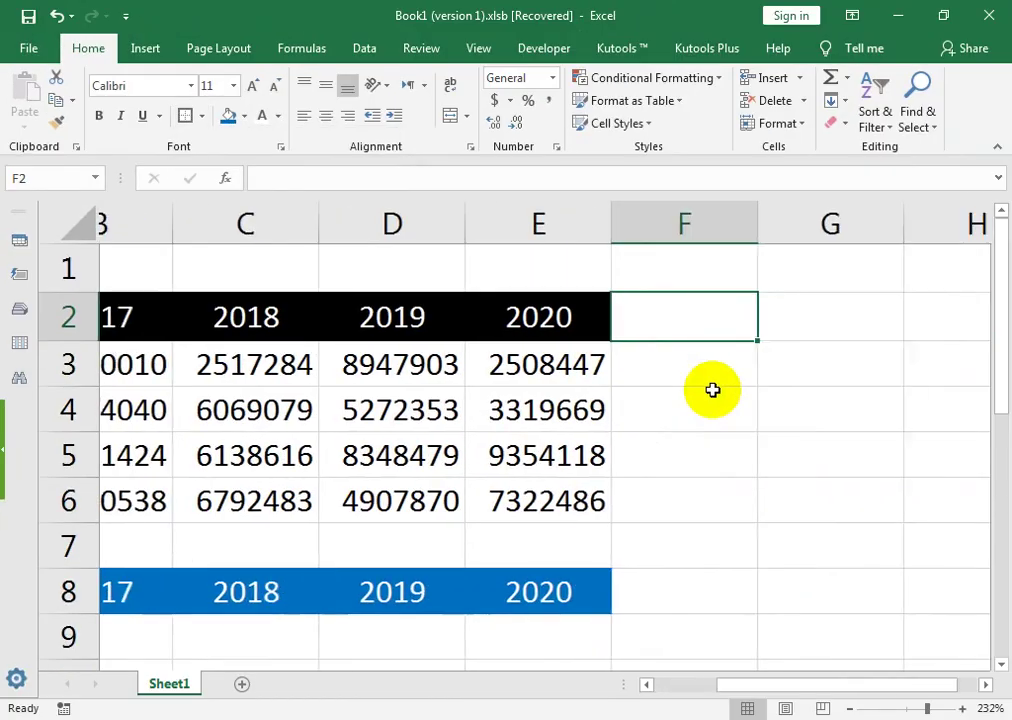
Remove everything from column F with Clear All.
left_click_drag(750, 685, 637, 687)
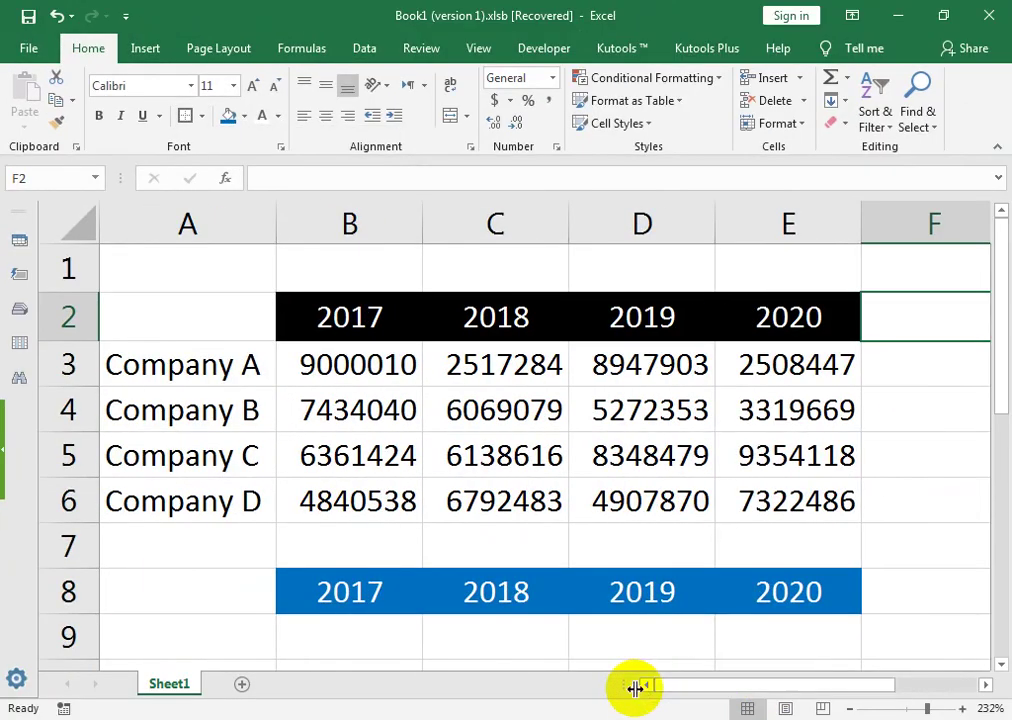
left_click(168, 329)
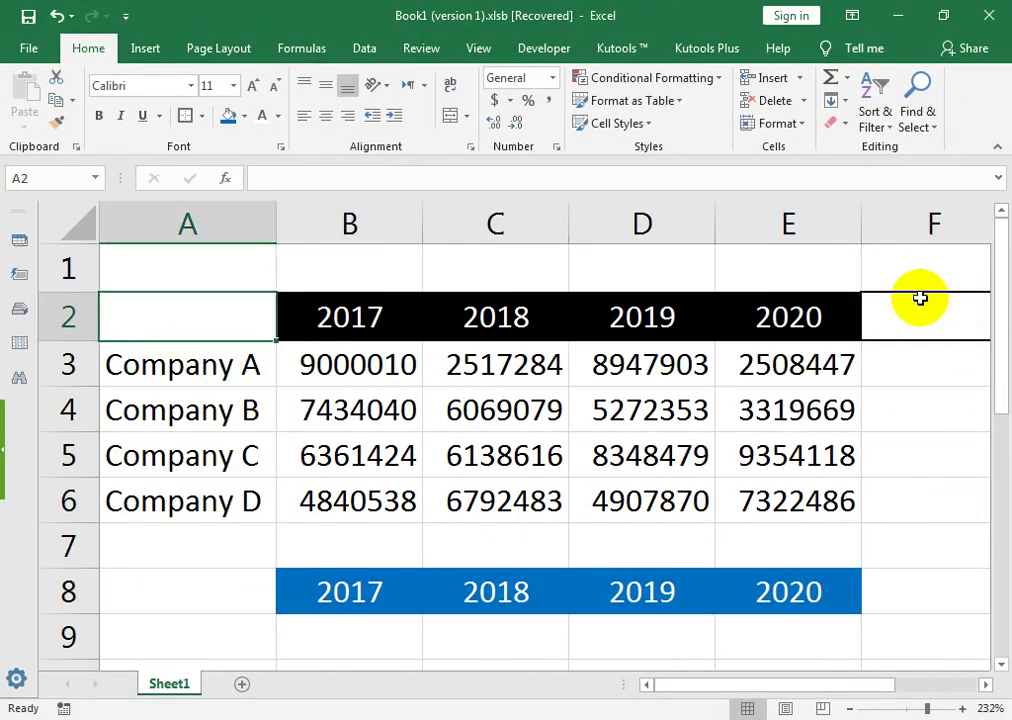
left_click(888, 235)
left_click(832, 124)
left_click(836, 150)
Apply a thick outside border to cell A2.
left_click_drag(463, 312, 75, 332)
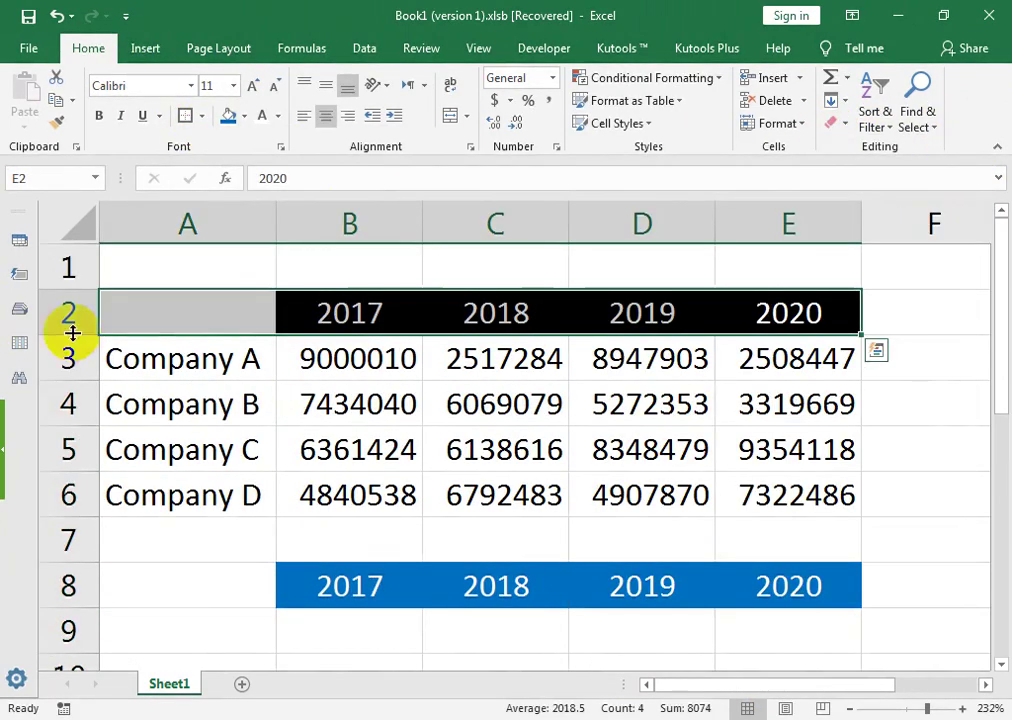
left_click(230, 312)
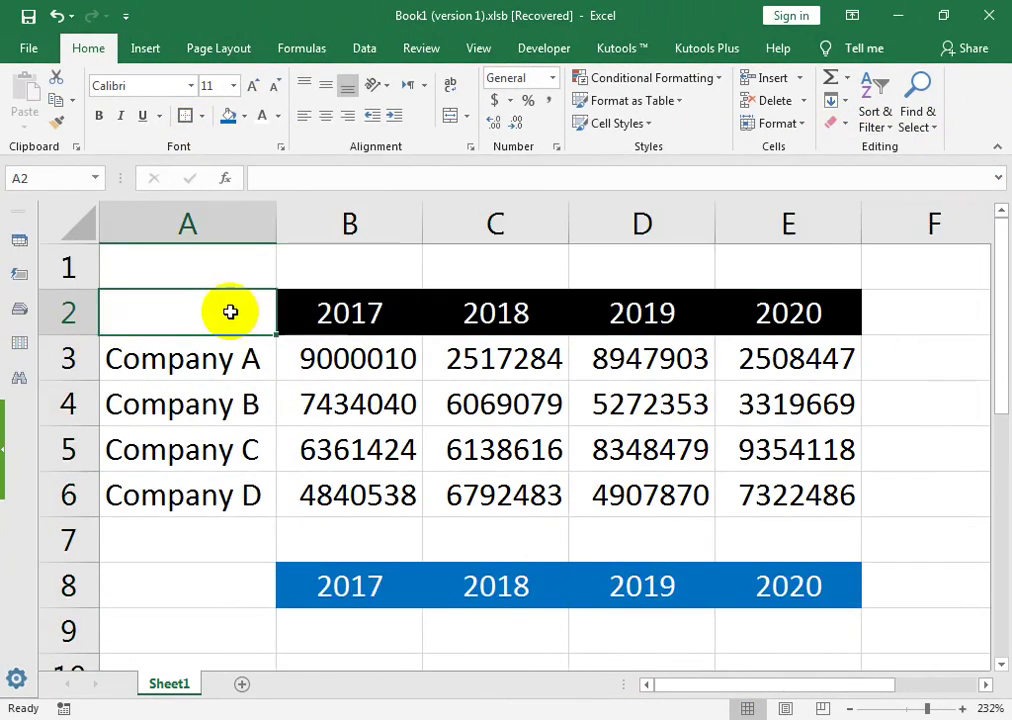
left_click(201, 115)
left_click(221, 339)
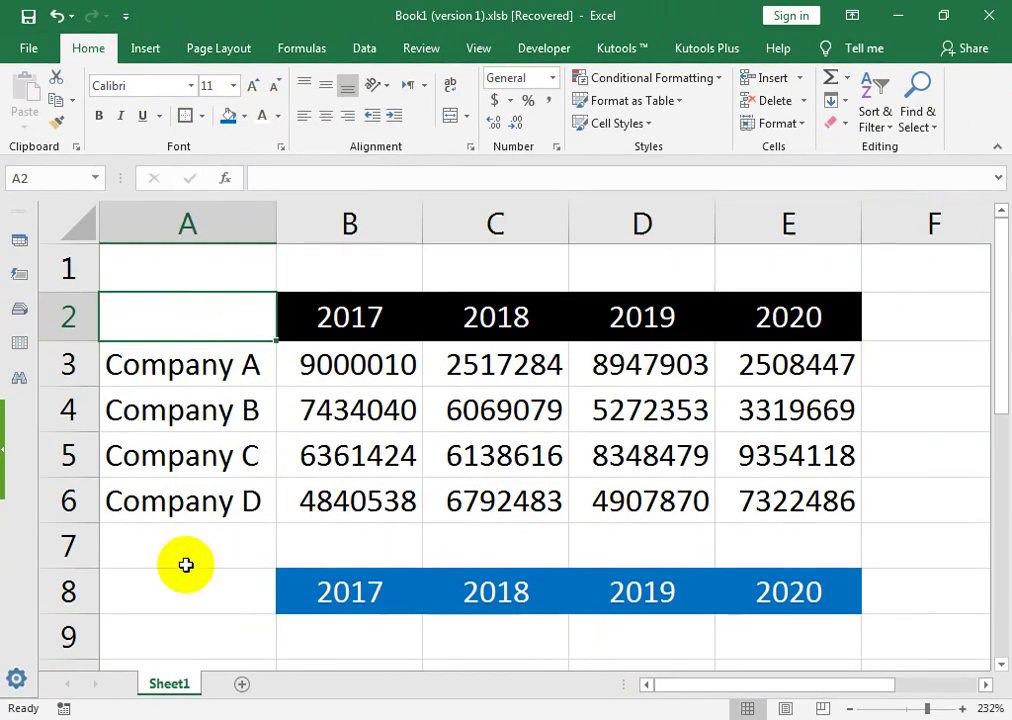
Compare the black year headers B2:E2 with the blue headers B8:E8, ending on A9.
left_click(232, 585)
left_click_drag(330, 317, 723, 316)
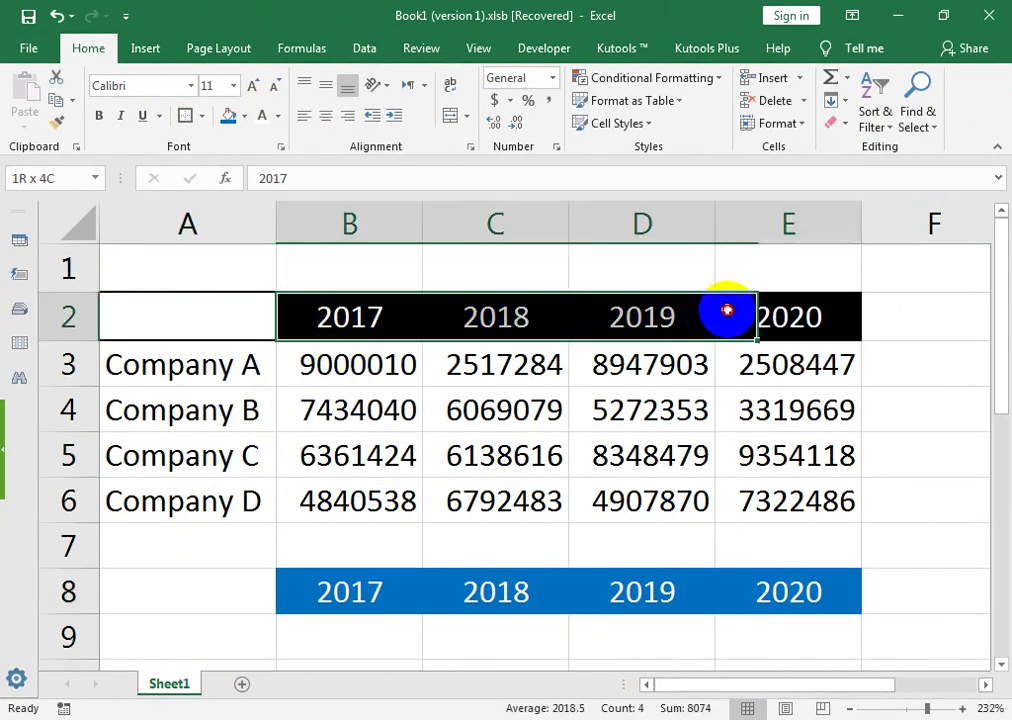
left_click_drag(357, 591, 752, 609)
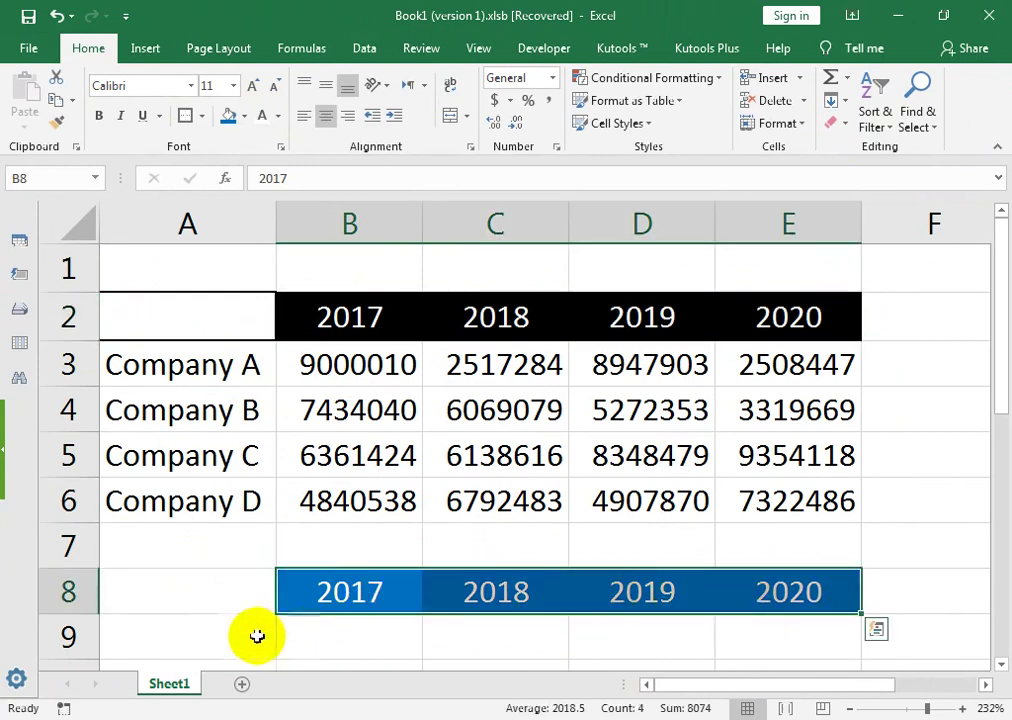
left_click(187, 624)
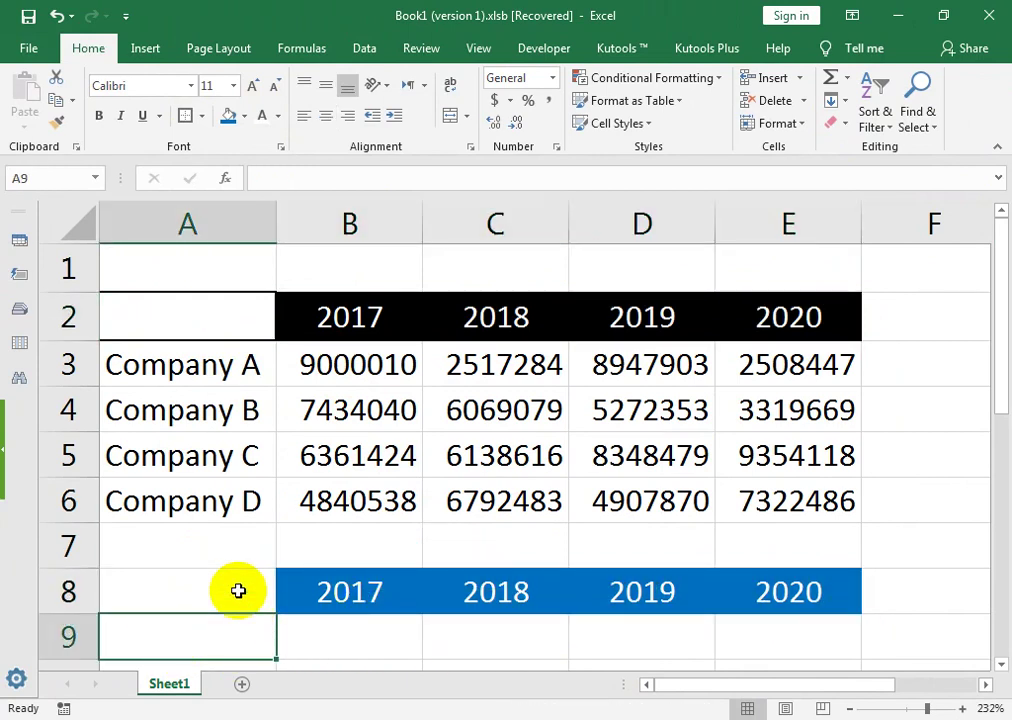
Enter =INDEX(A3:A6,$A$2) in A9 to return the company at A2's position.
type("=INDEX(")
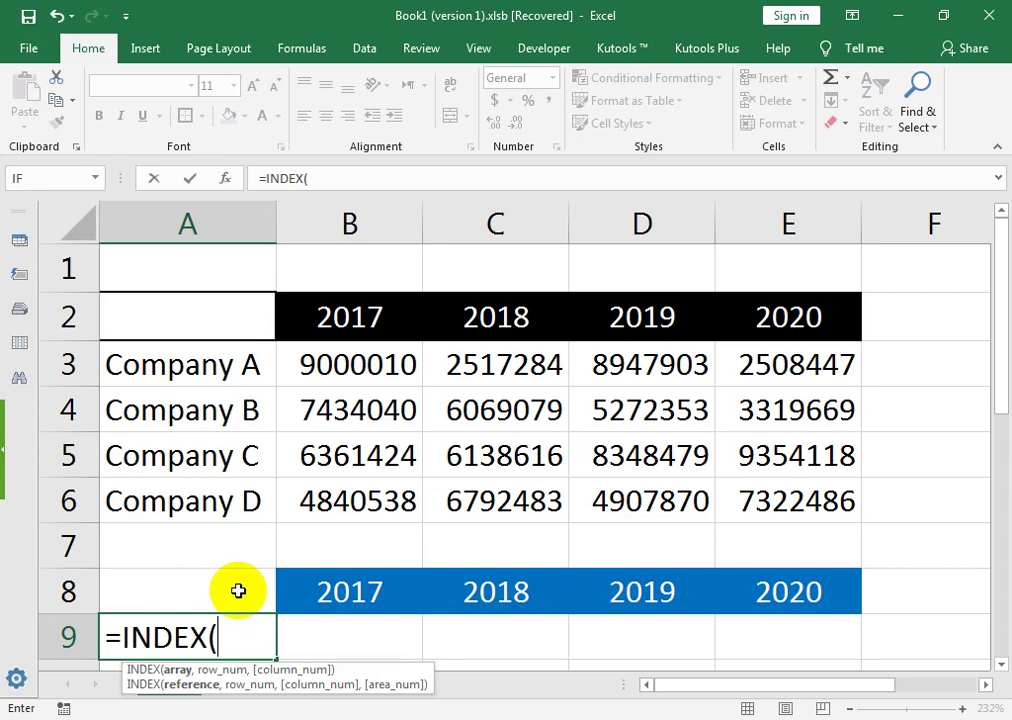
key("Up")
key("Up")
key("Up")
key("Up")
key("Up")
key("Up")
key("Up")
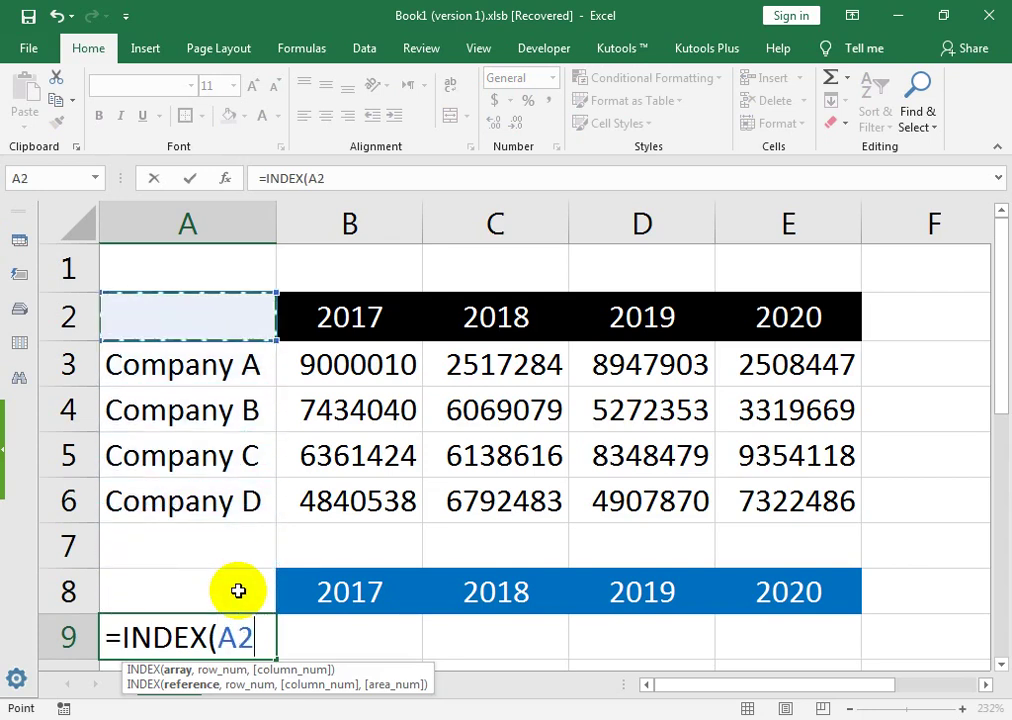
key("Down")
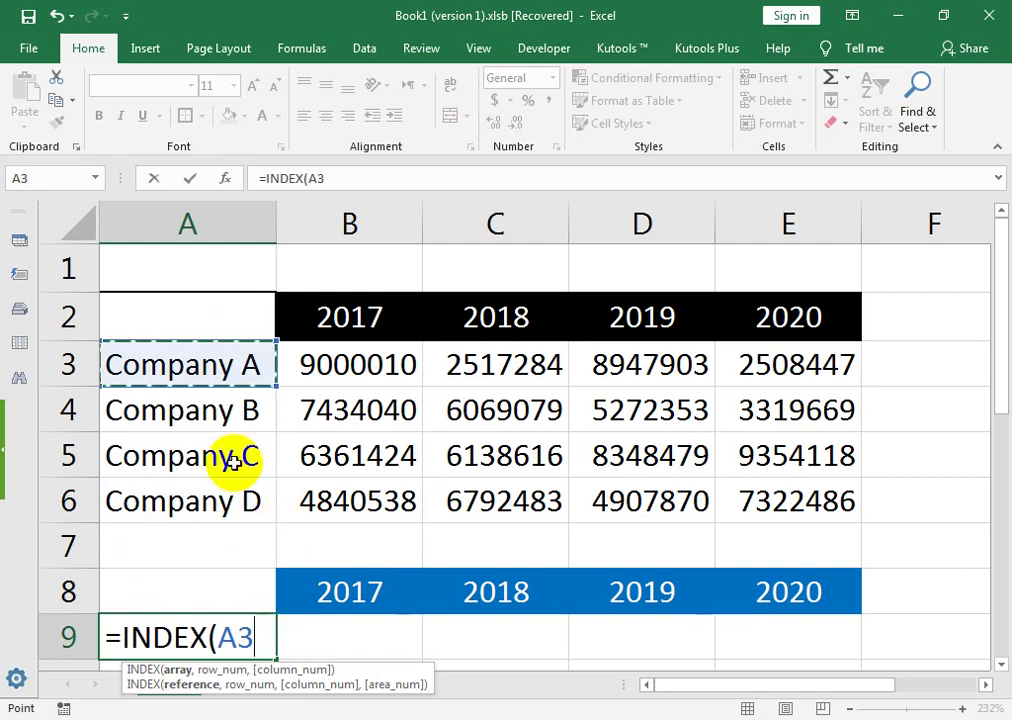
left_click_drag(208, 352, 208, 486)
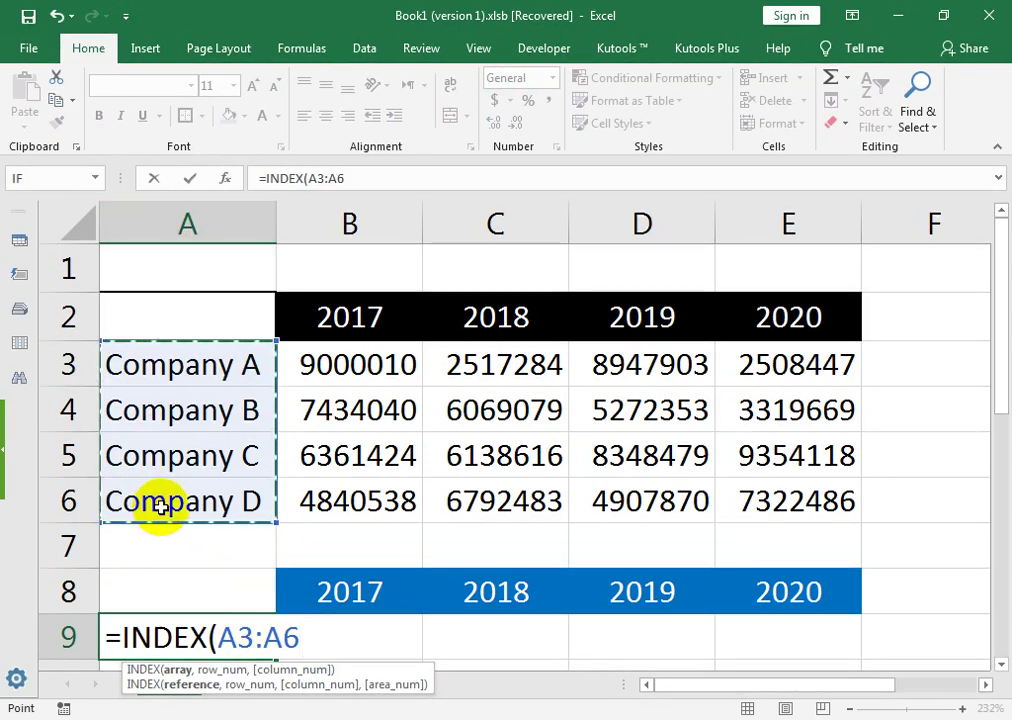
type(",")
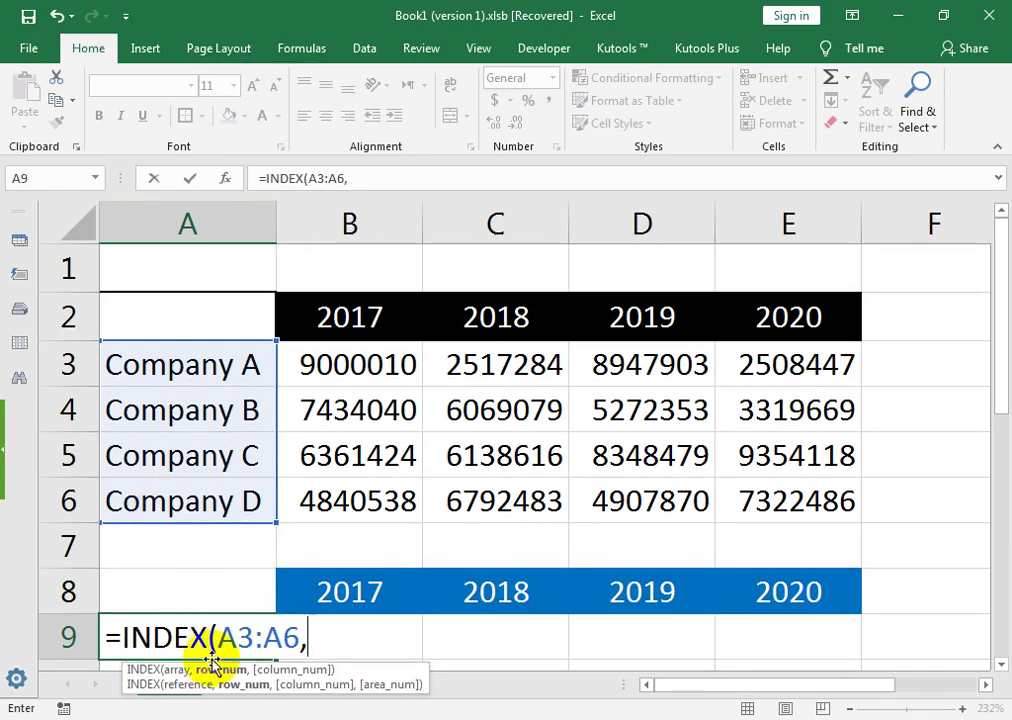
left_click(163, 314)
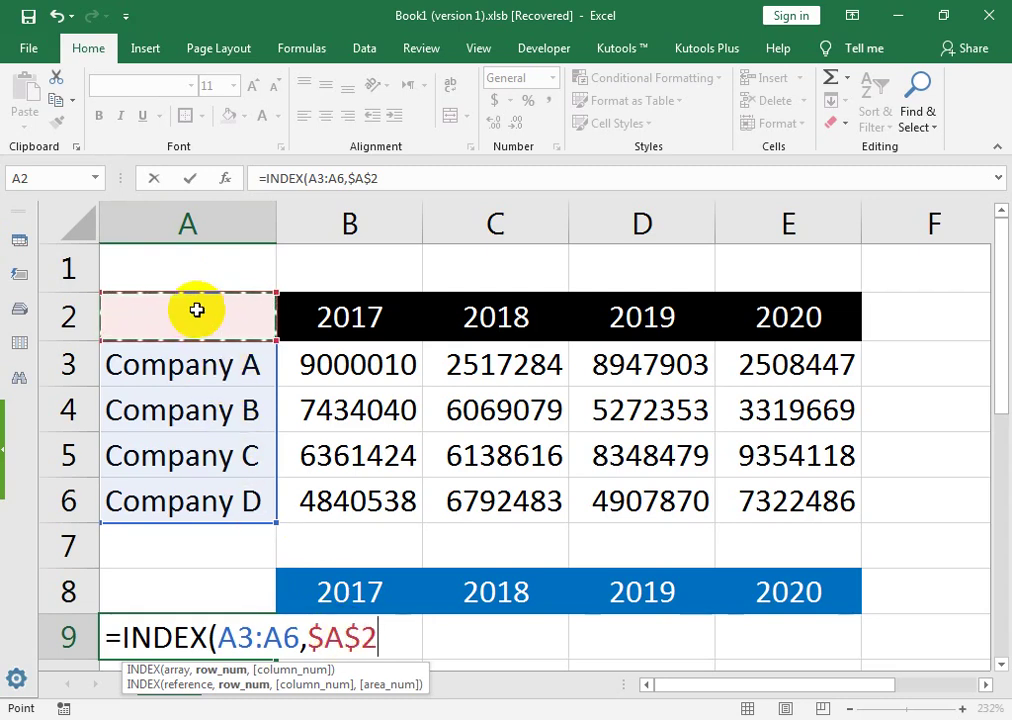
type(")")
key("Return")
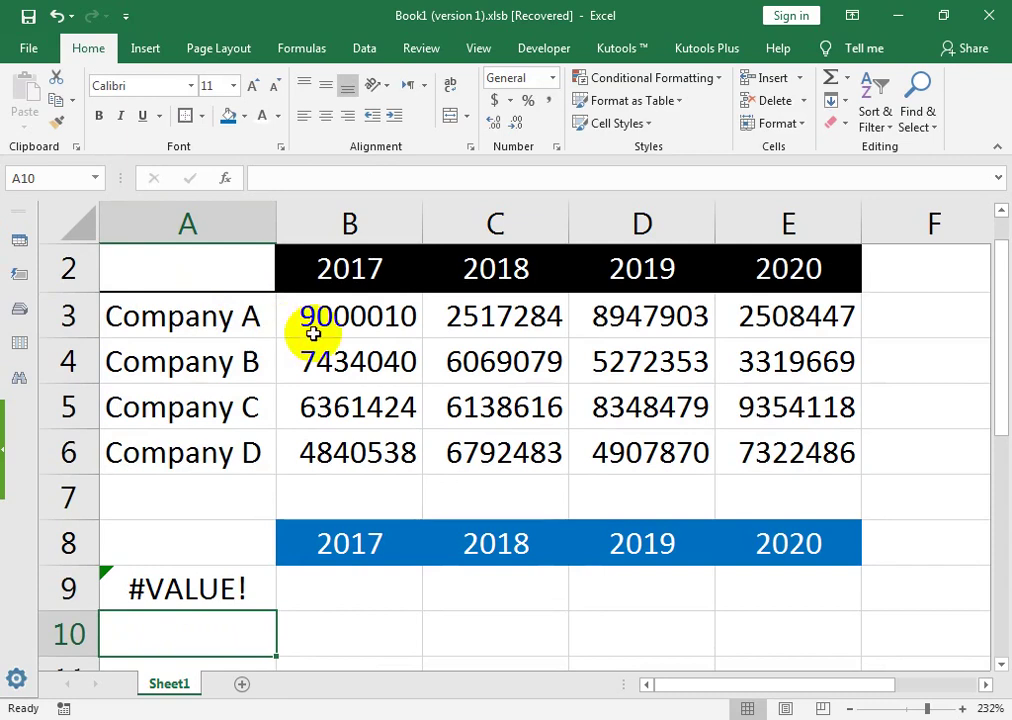
Set the company number in A2 to 1 and step through the company names.
left_click(215, 266)
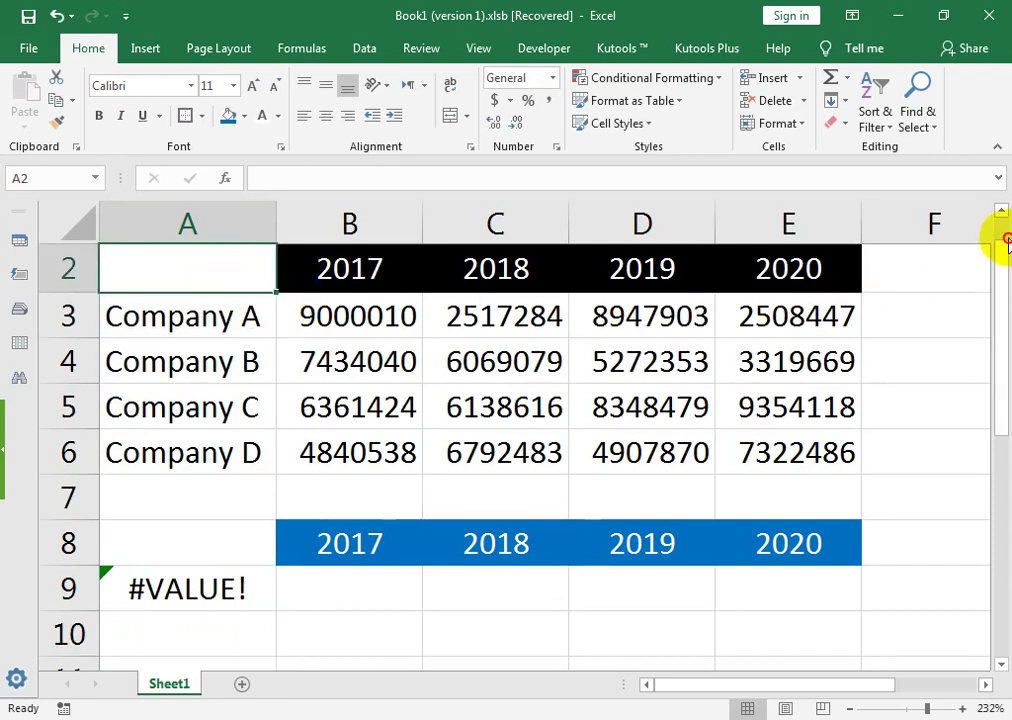
scroll(1004, 240, "up", 1)
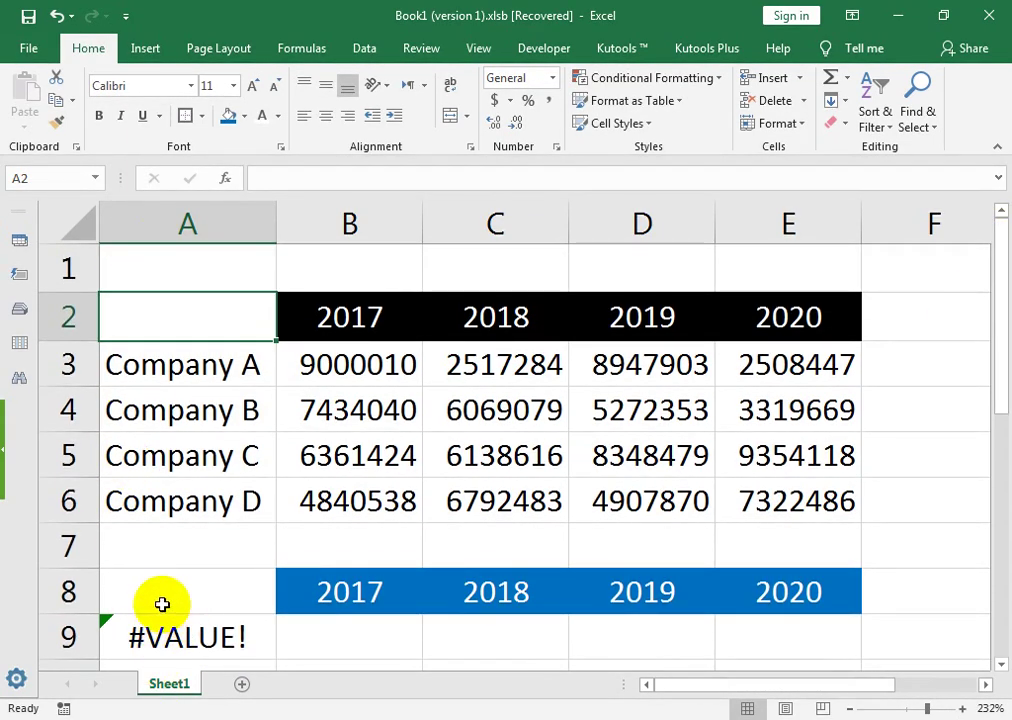
left_click(214, 307)
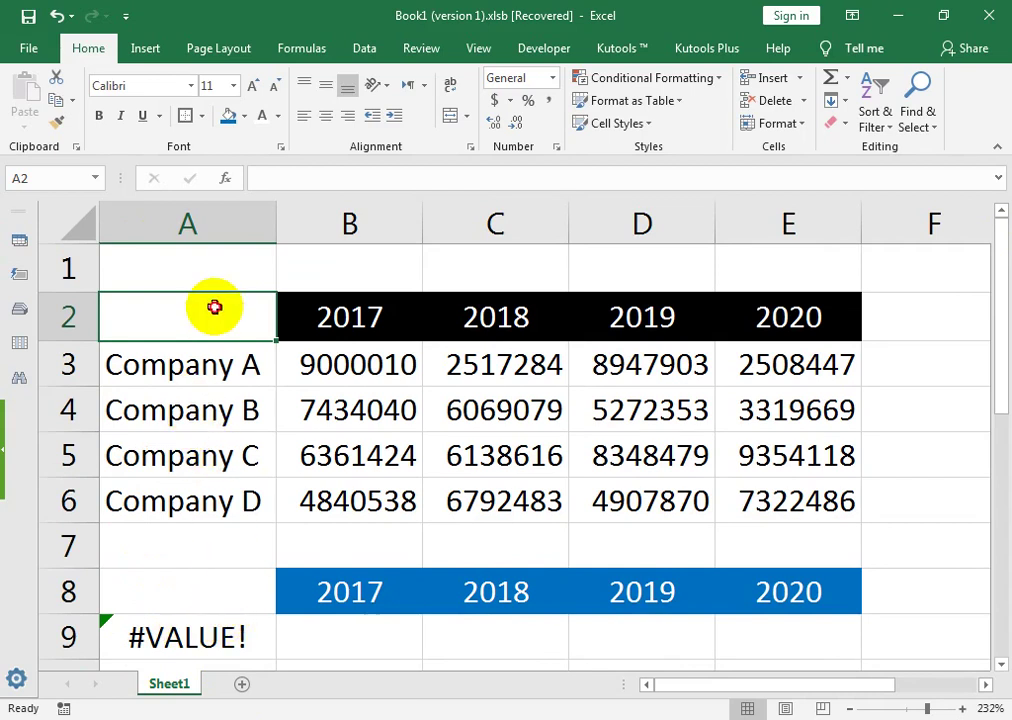
type("1")
key("Up")
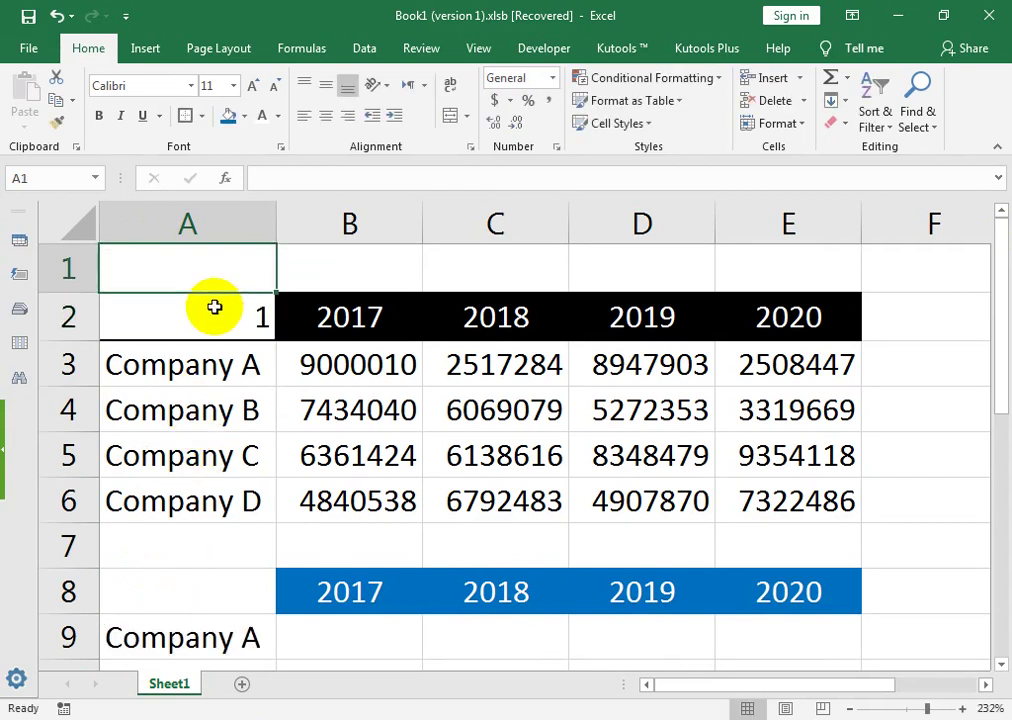
key("Down")
key("Down")
key("Down")
key("Down")
key("Down")
key("Down")
key("Down")
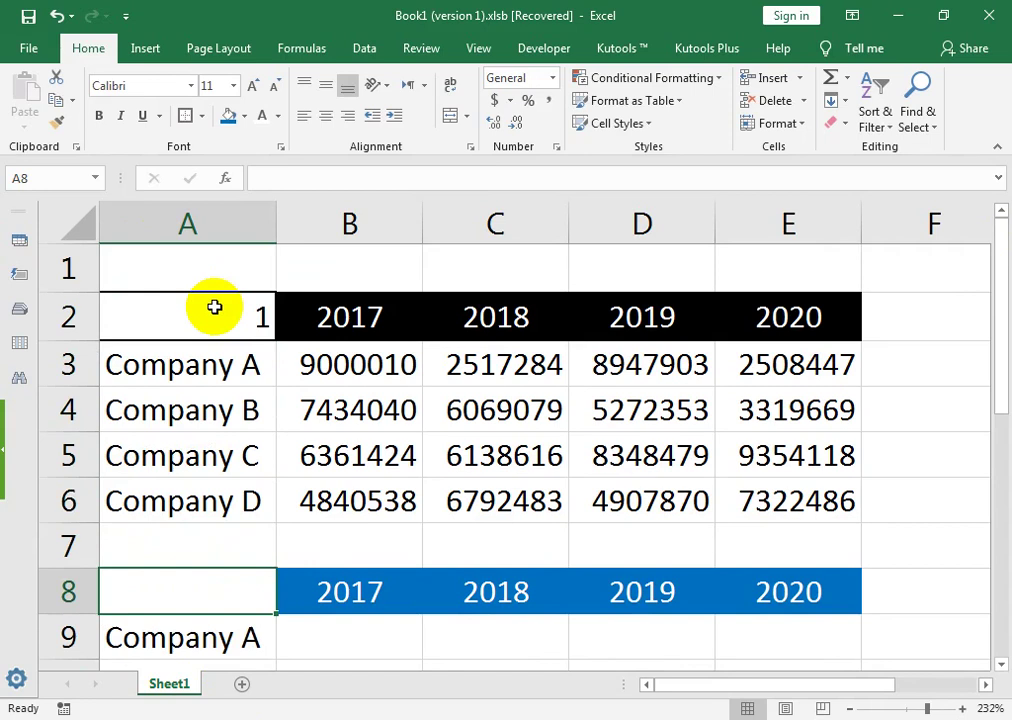
key("Down")
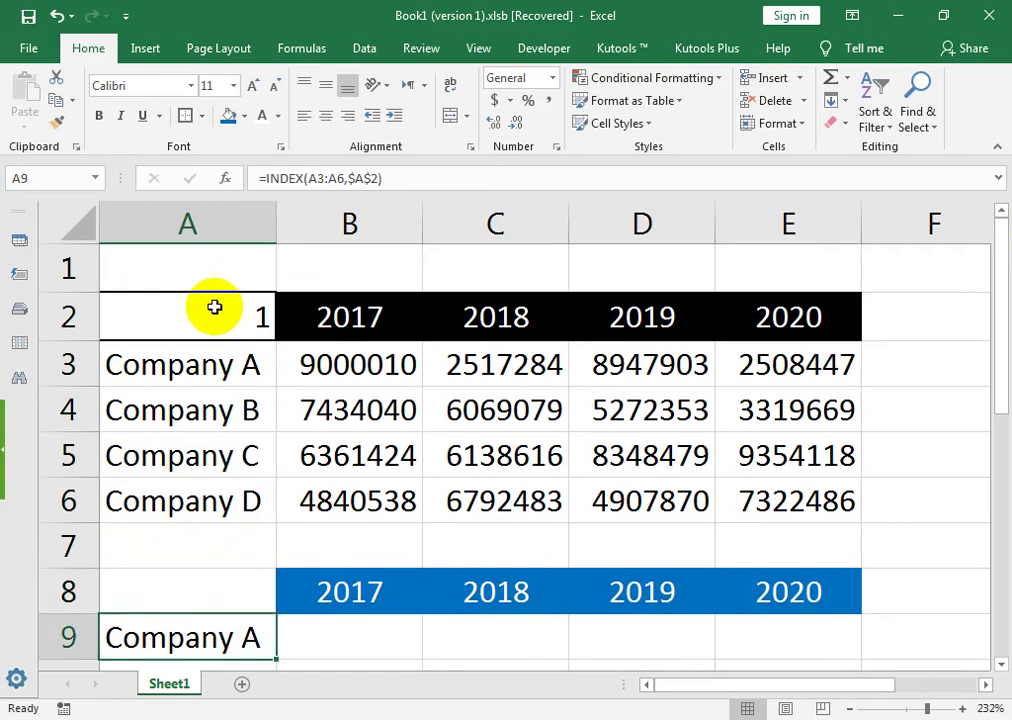
key("Up")
key("Up")
key("Up")
key("Up")
key("Up")
key("Up")
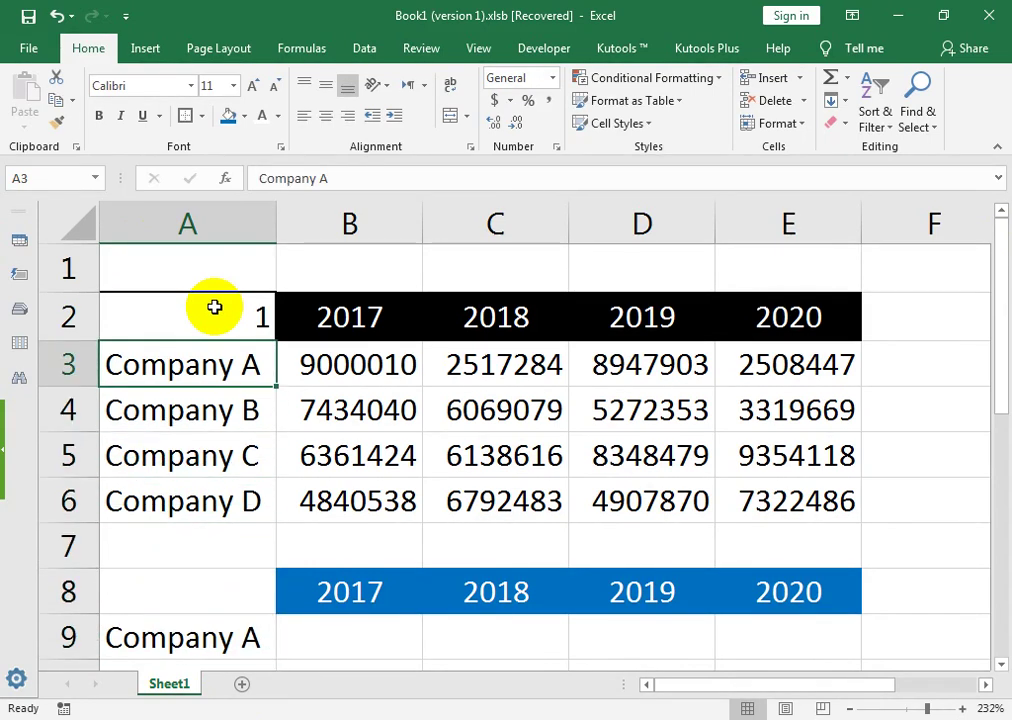
key("Down")
key("Down")
key("Down")
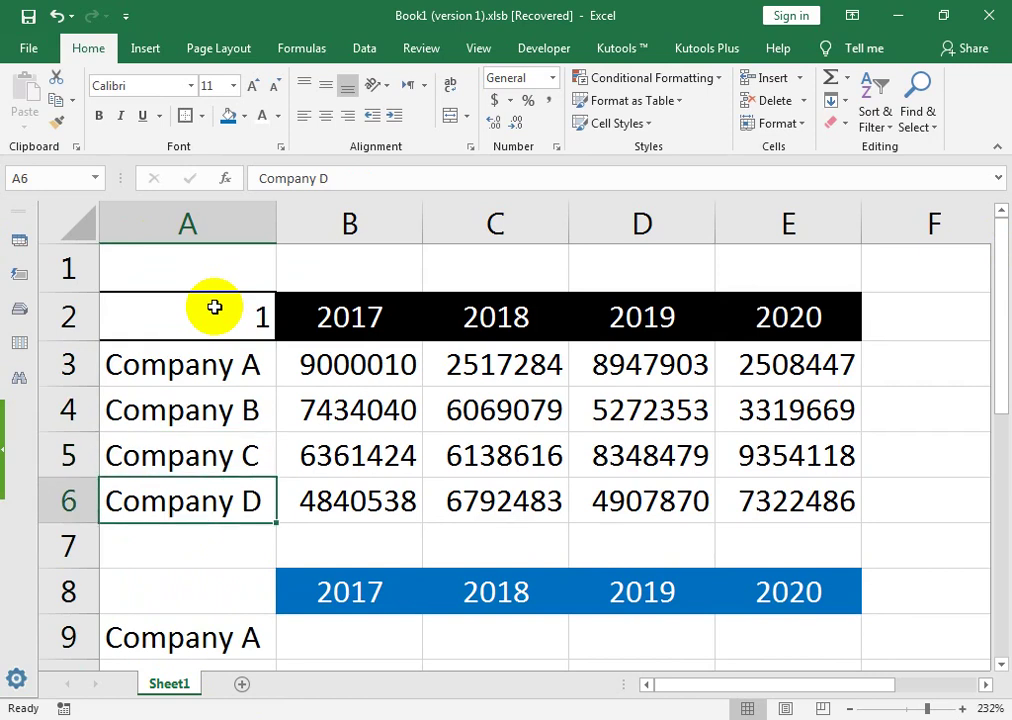
key("Up")
key("Up")
key("Up")
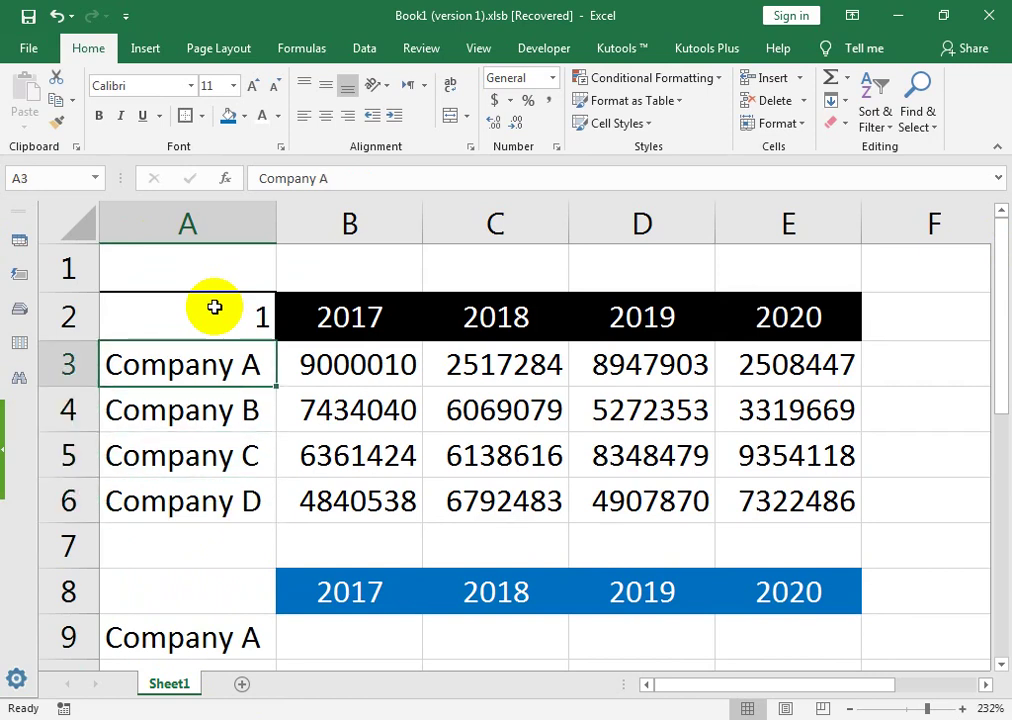
key("Down")
key("Down")
key("Down")
key("Up")
key("Down")
key("Down")
key("Down")
key("Down")
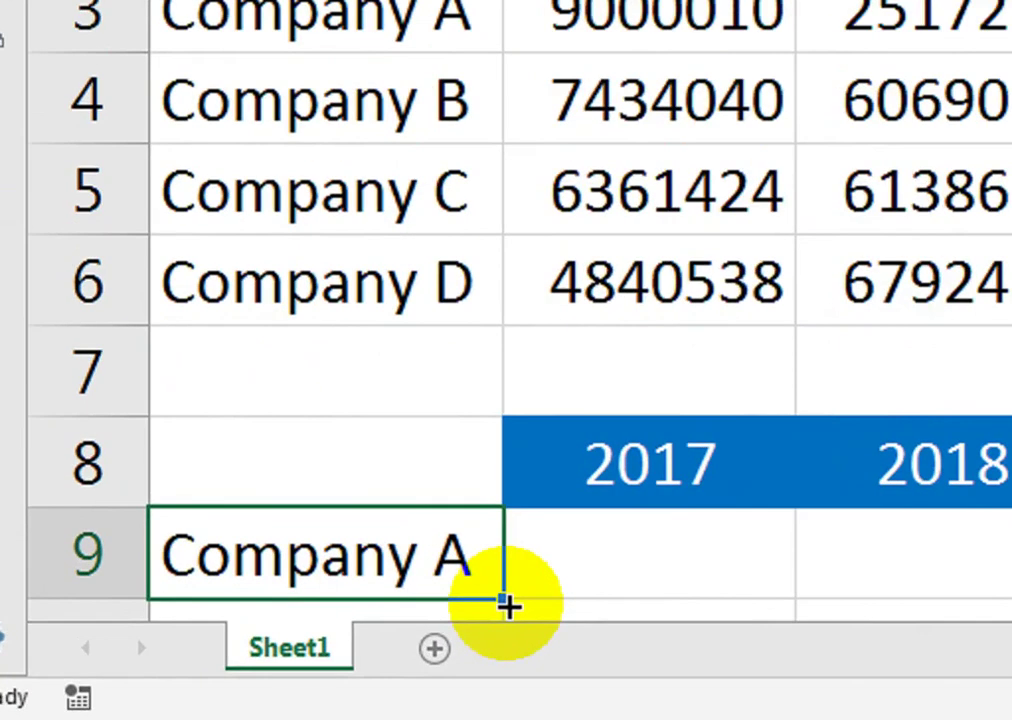
Fill the INDEX formula from A9 across to E9 and ignore the error warnings.
left_click_drag(278, 662, 790, 638)
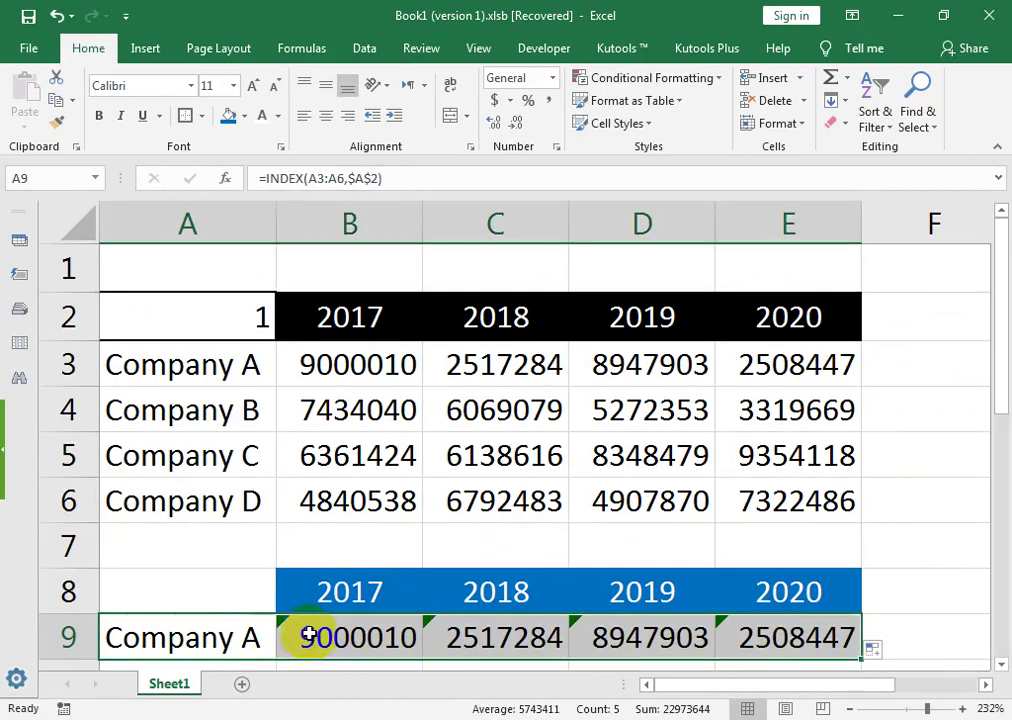
left_click_drag(294, 639, 768, 639)
left_click(256, 638)
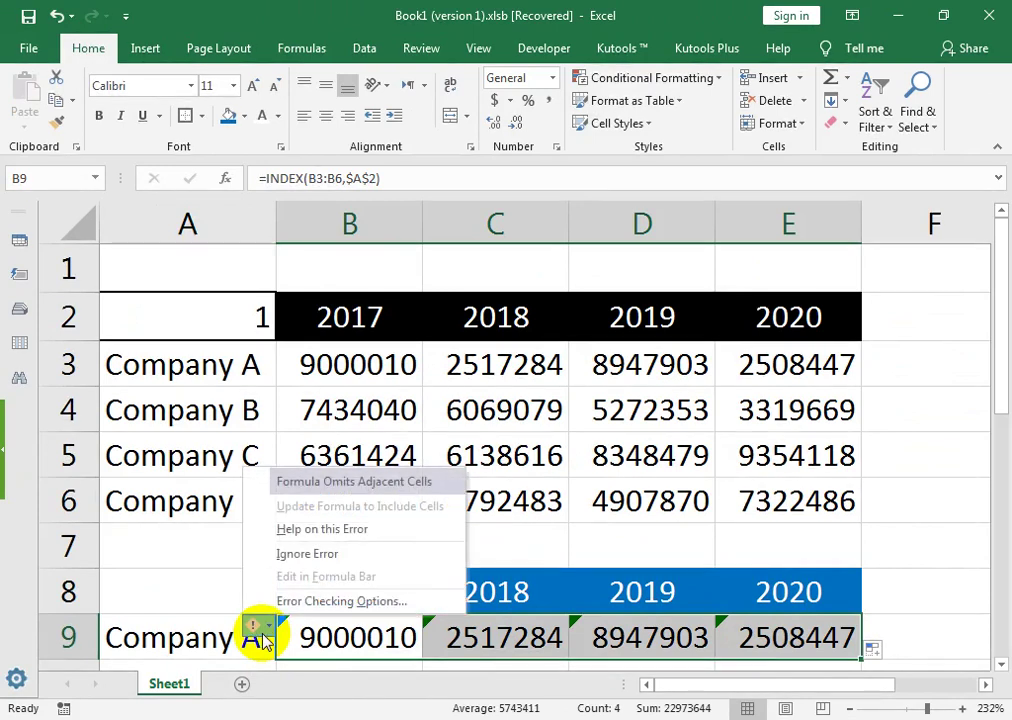
left_click(302, 553)
left_click(335, 651)
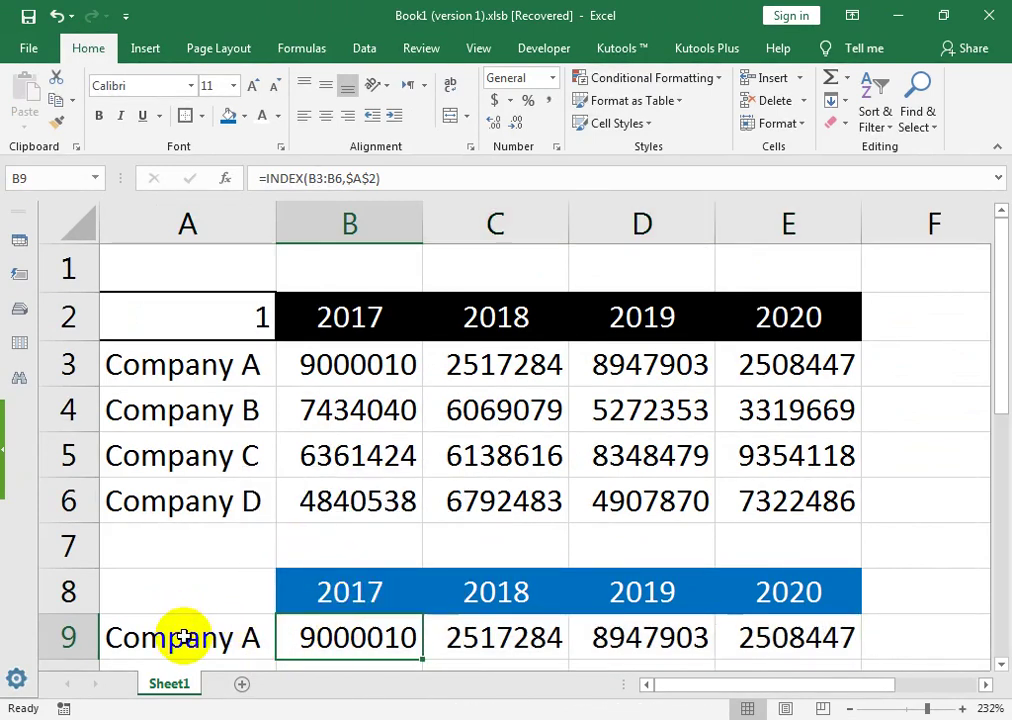
Change A2 to 2 so row 9 shows Company B's name and sales.
left_click(218, 324)
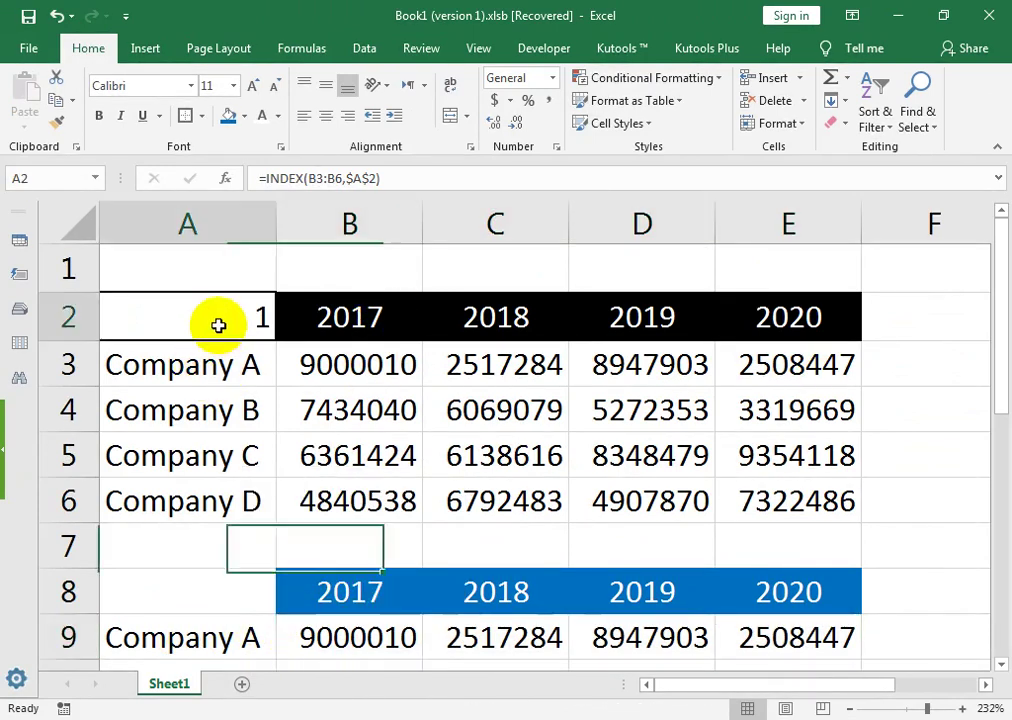
type("2")
key("Return")
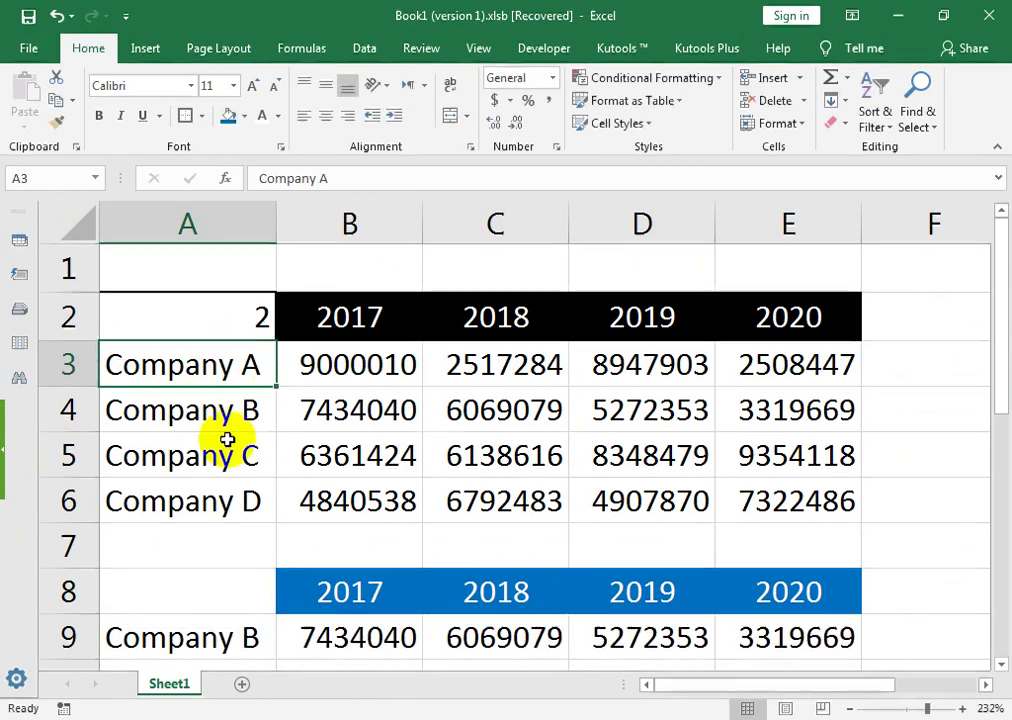
left_click_drag(328, 412, 718, 404)
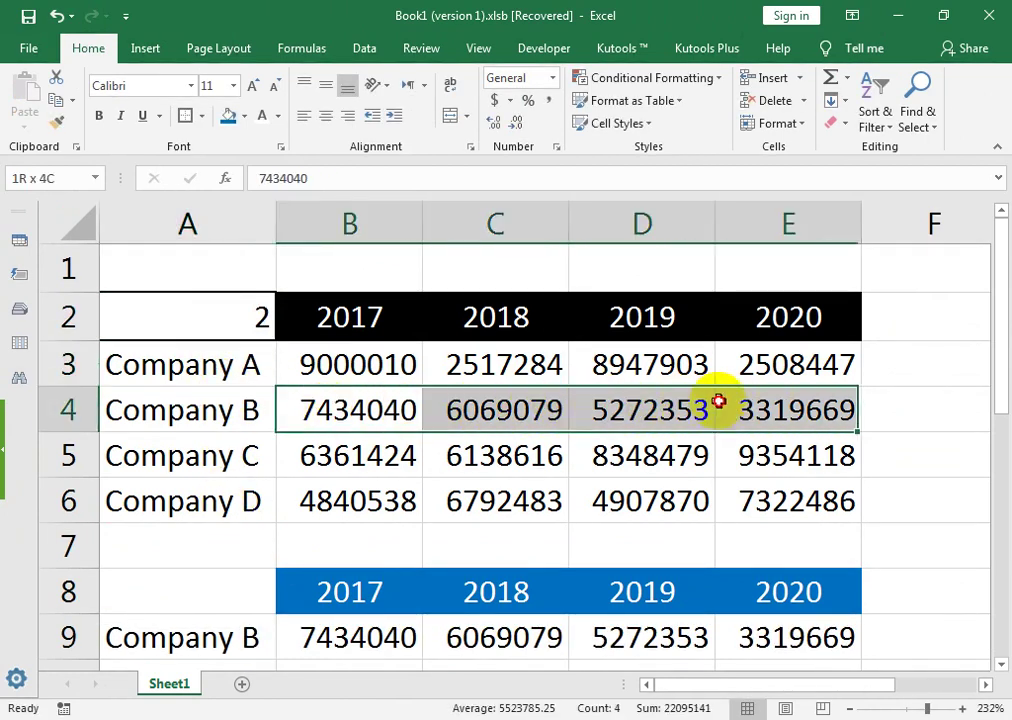
left_click(348, 632)
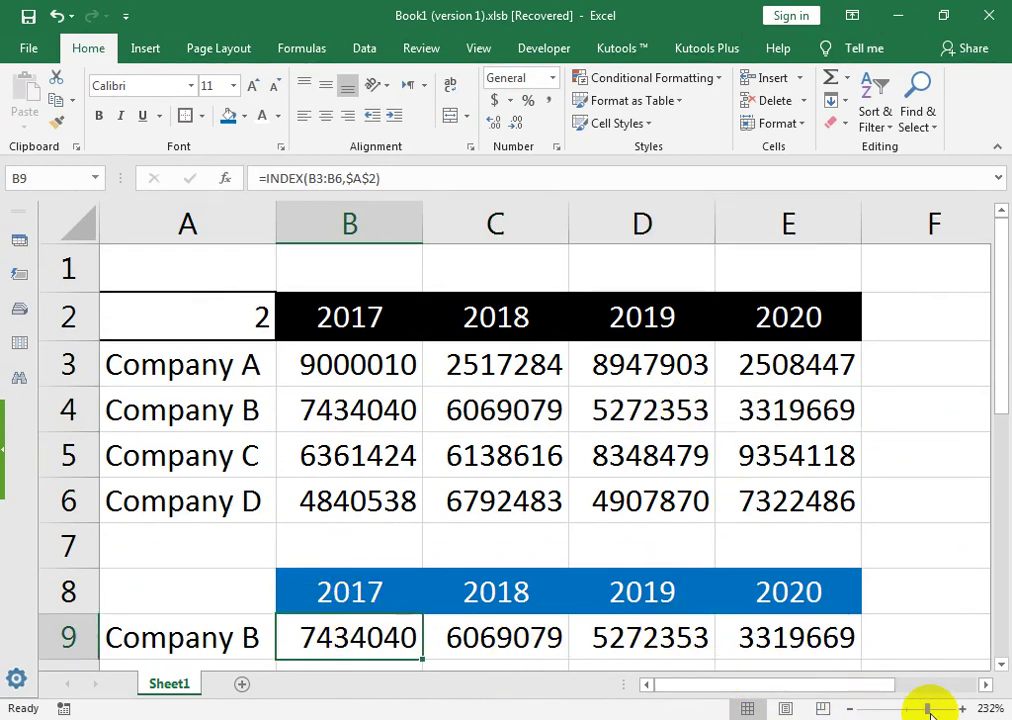
Zoom out and select the lookup rows A8:E9 as chart data.
left_click_drag(928, 708, 922, 708)
left_click(240, 545)
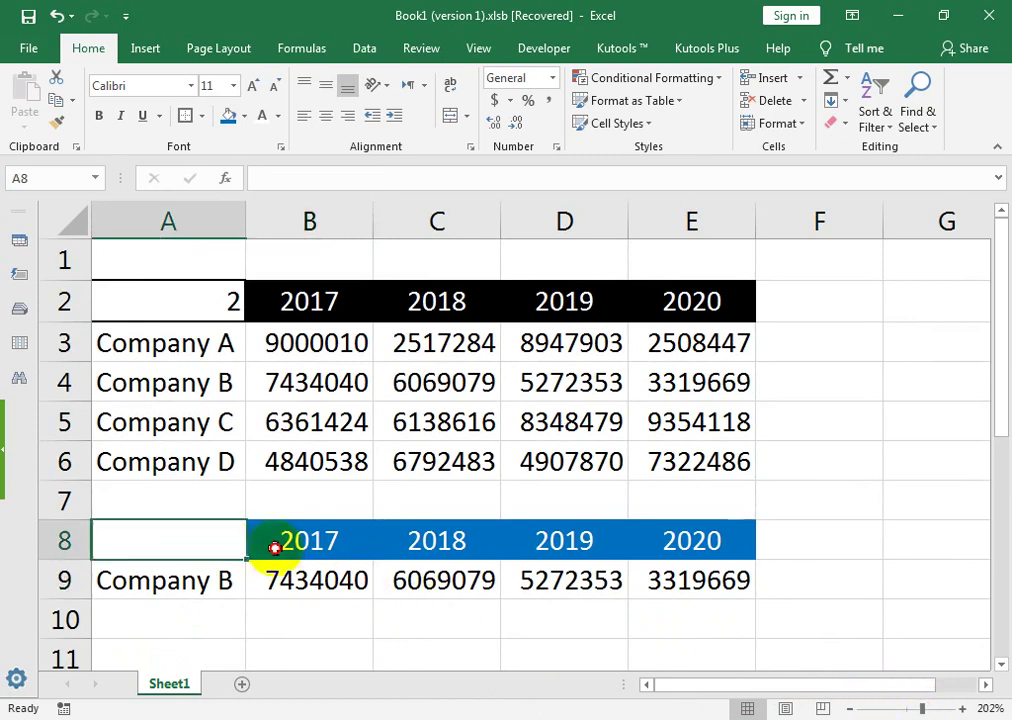
left_click_drag(275, 548, 637, 571)
left_click(125, 16)
left_click(178, 22)
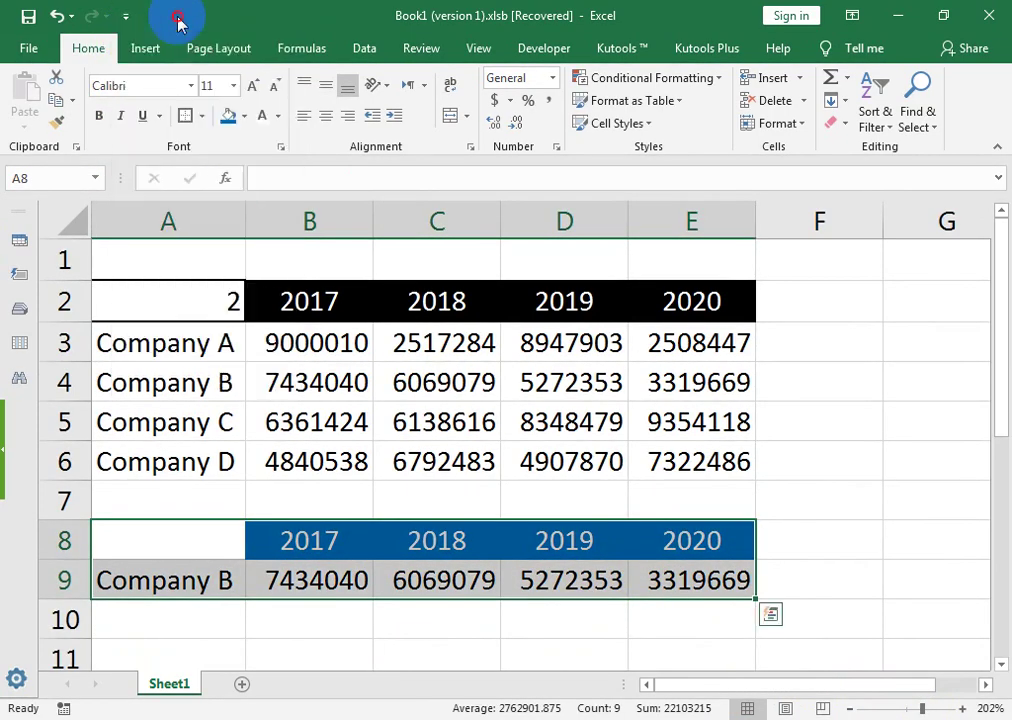
left_click(145, 48)
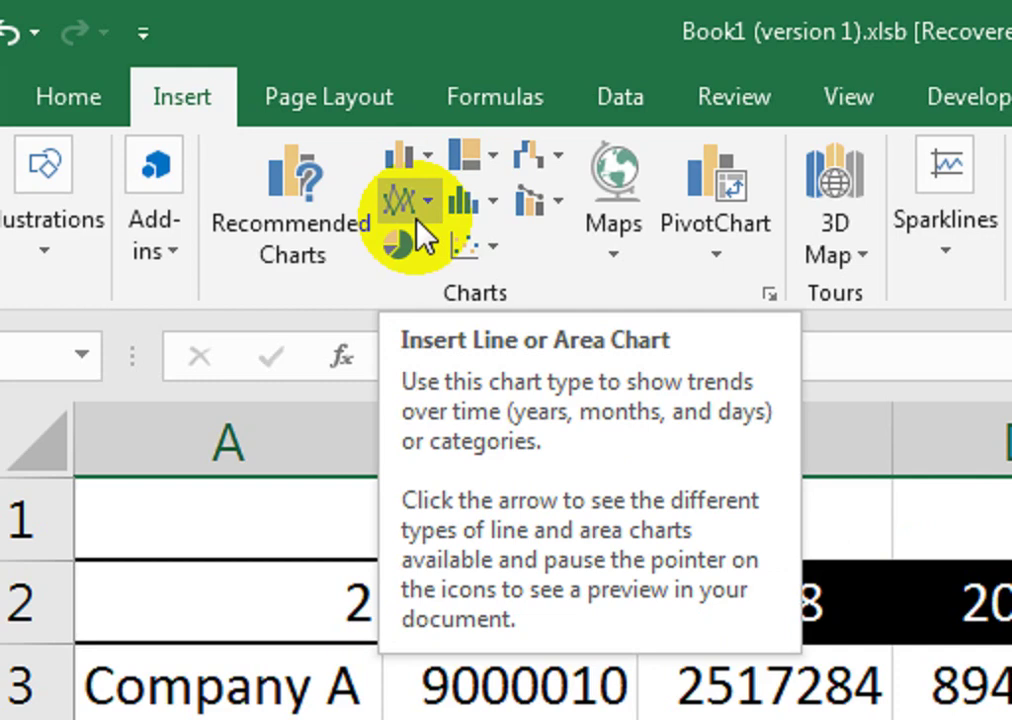
Browse the statistical and line chart types, then open the column chart types.
left_click(490, 203)
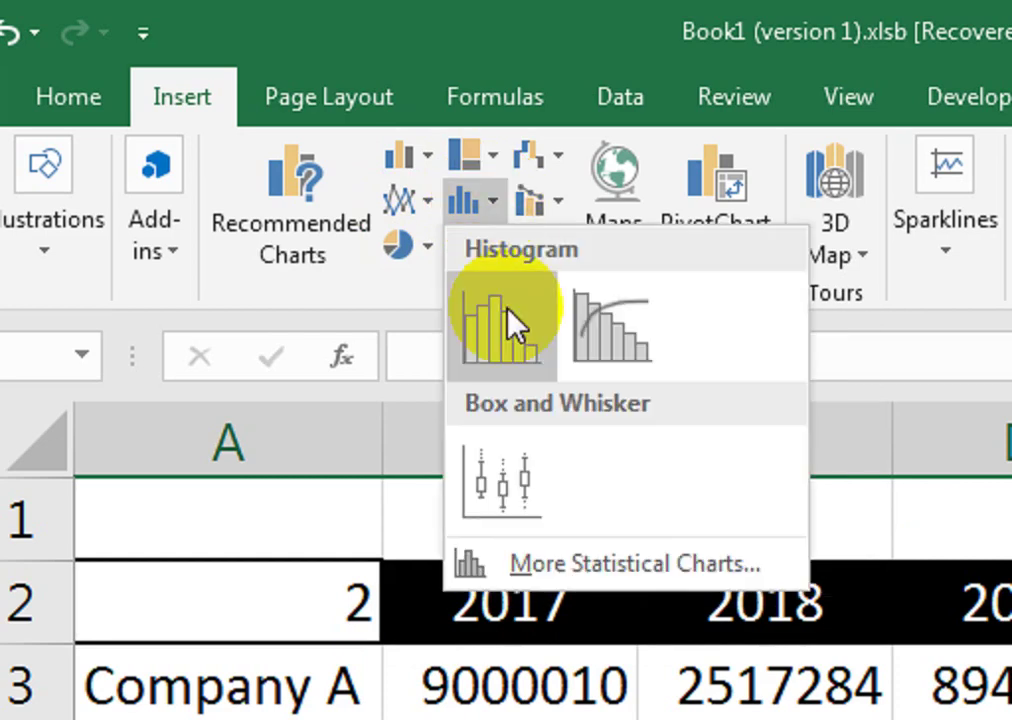
left_click(410, 205)
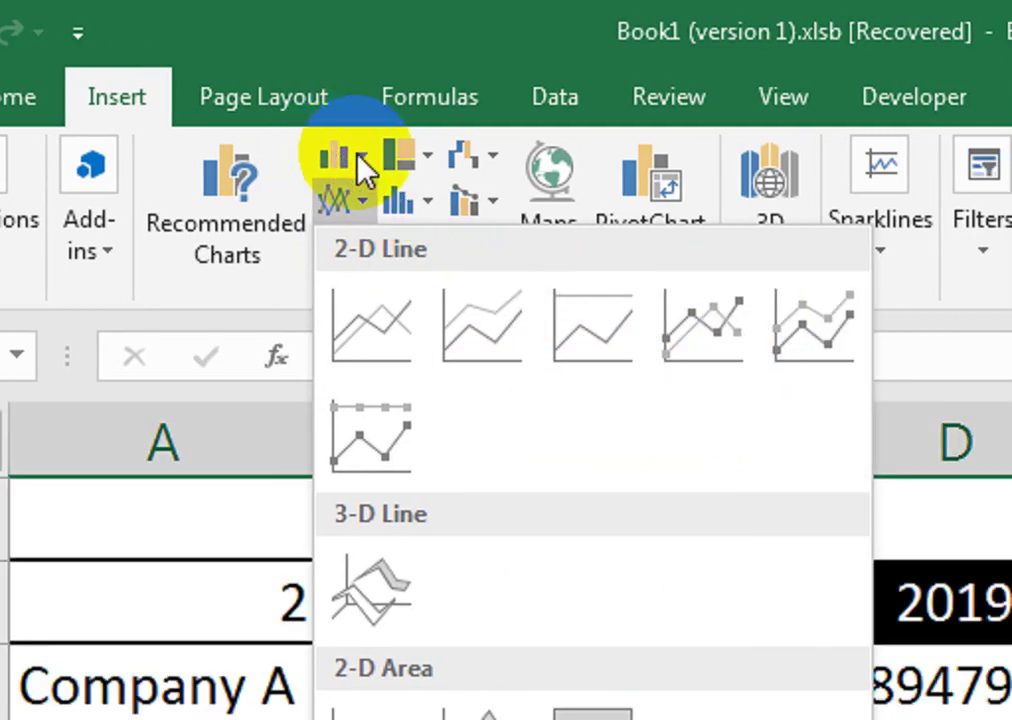
left_click(362, 170)
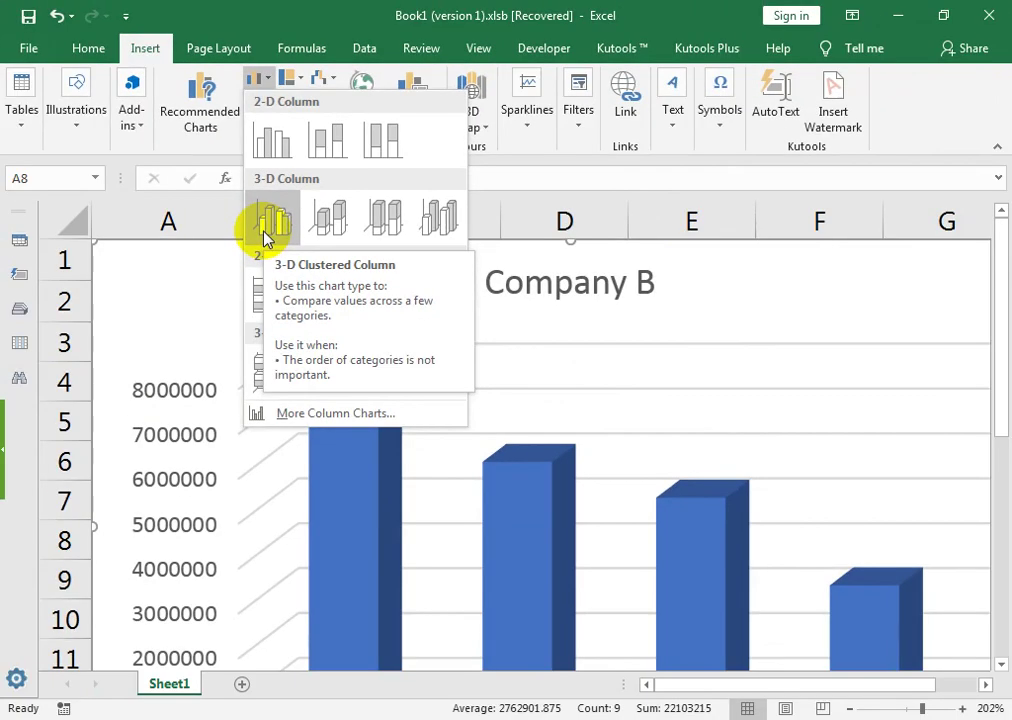
Insert a 3-D clustered column chart and move it right of the tables.
left_click(265, 230)
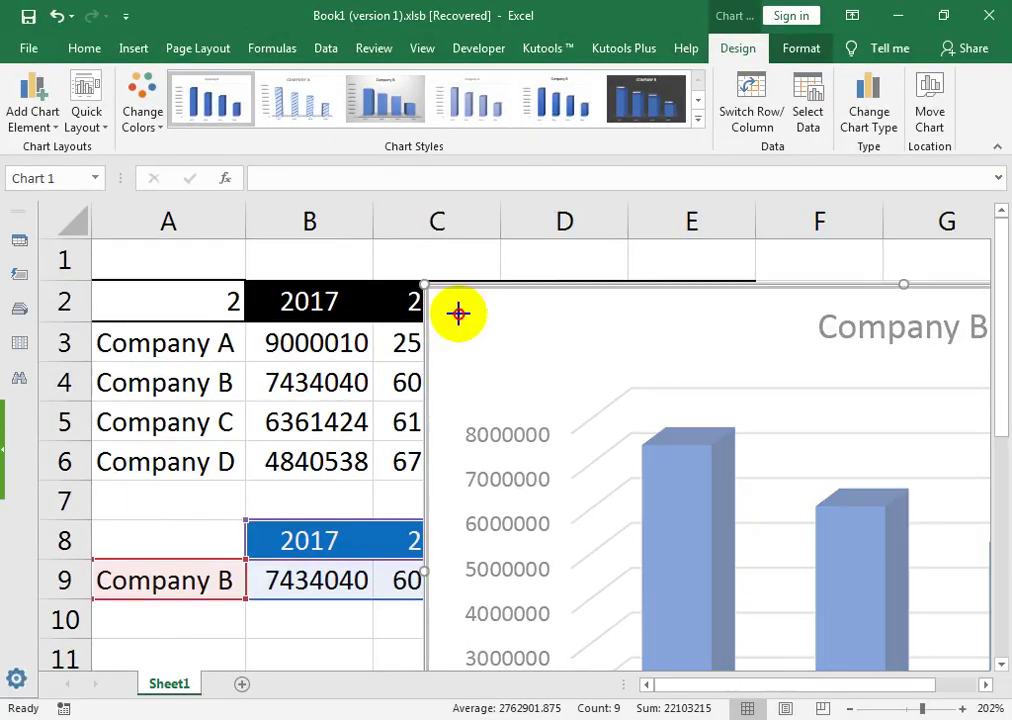
mouse_move(444, 294)
left_mouse_down()
mouse_move(799, 486)
mouse_move(628, 440)
left_mouse_up()
left_click_drag(700, 480, 23, 244)
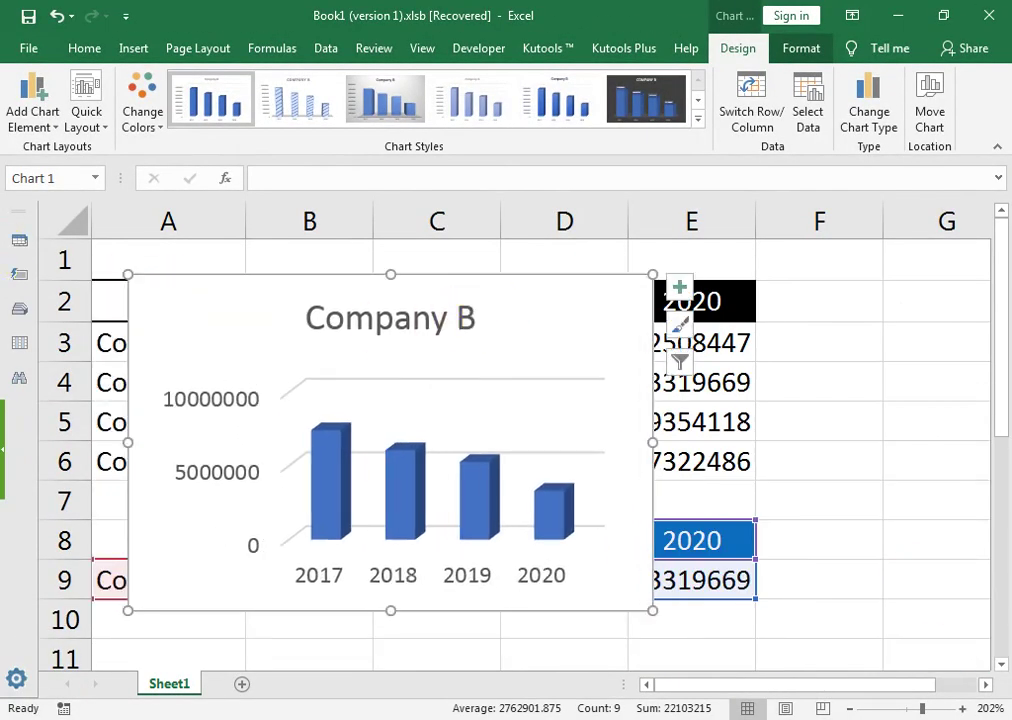
left_click(910, 708)
mouse_move(174, 233)
left_mouse_down()
mouse_move(543, 402)
mouse_move(547, 280)
left_mouse_up()
Zoom to Selection to fit tables and chart, then nudge the chart into place.
left_click_drag(820, 458, 88, 266)
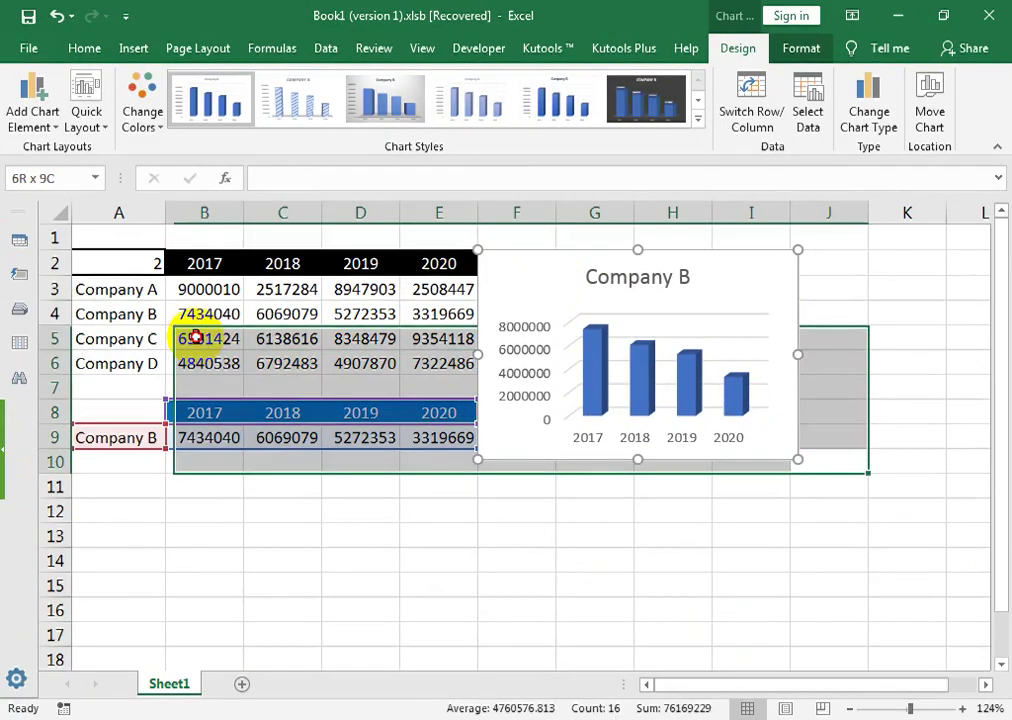
left_click(479, 48)
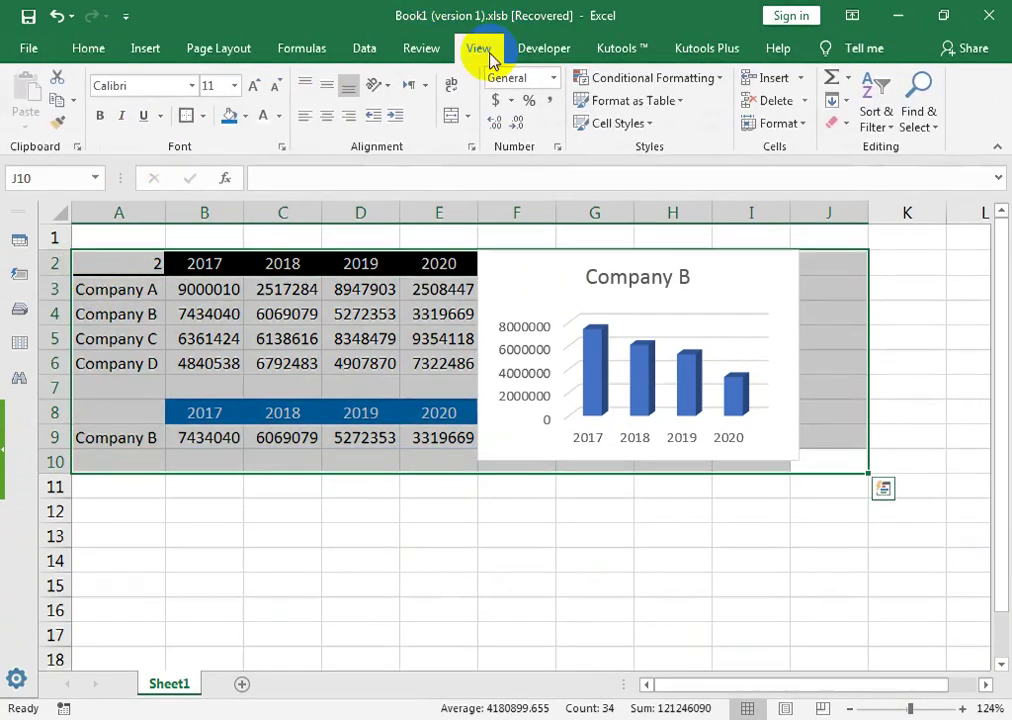
left_click(507, 120)
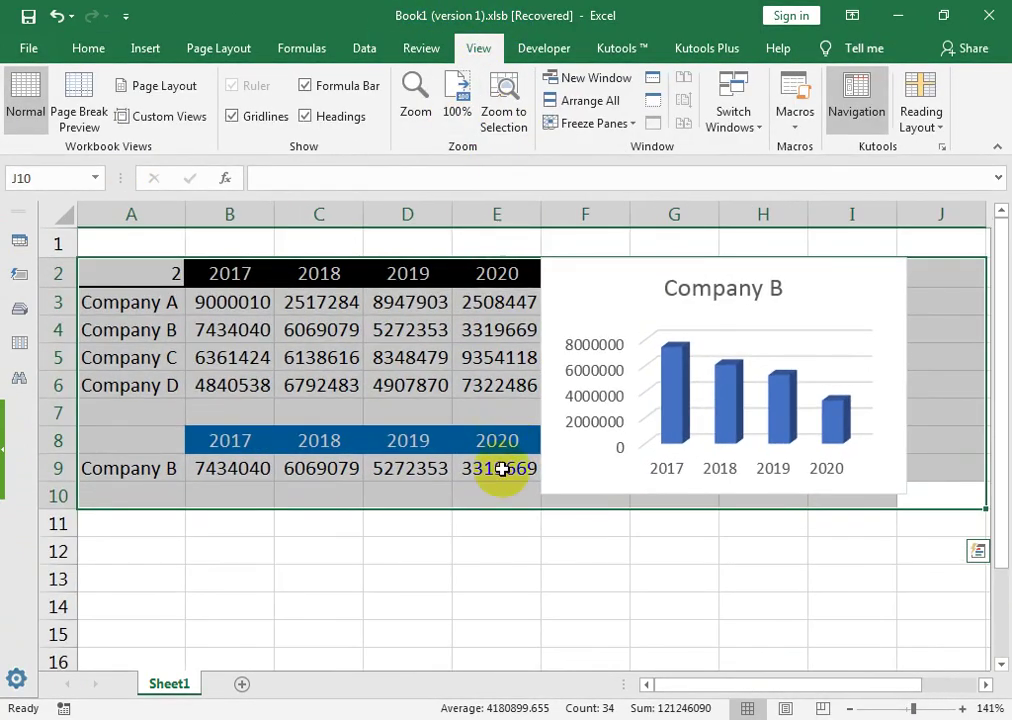
left_click(497, 523)
mouse_move(581, 270)
left_mouse_down()
mouse_move(598, 267)
mouse_move(587, 272)
left_mouse_up()
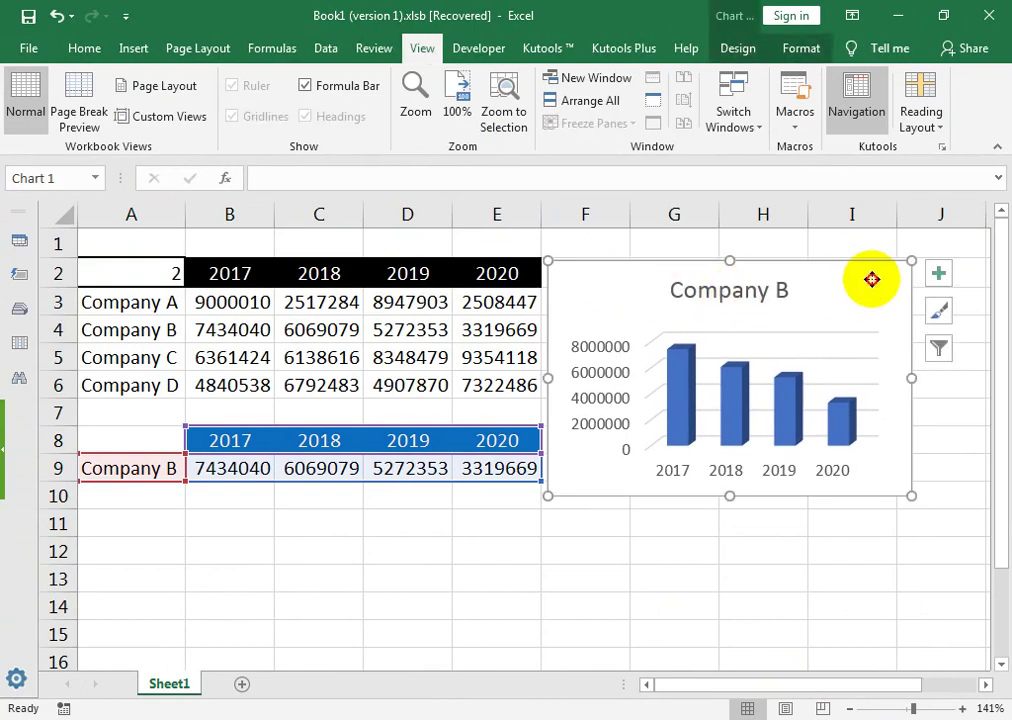
left_click_drag(871, 279, 870, 269)
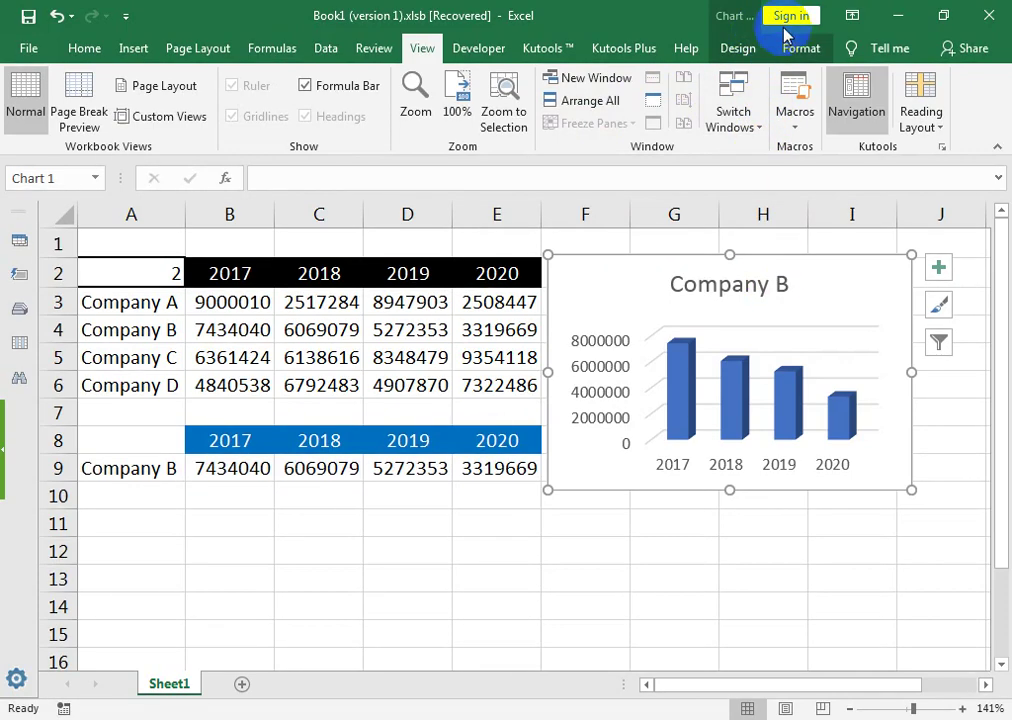
Apply the blue chart style with white 3-D columns from the Chart Styles gallery.
left_click(738, 60)
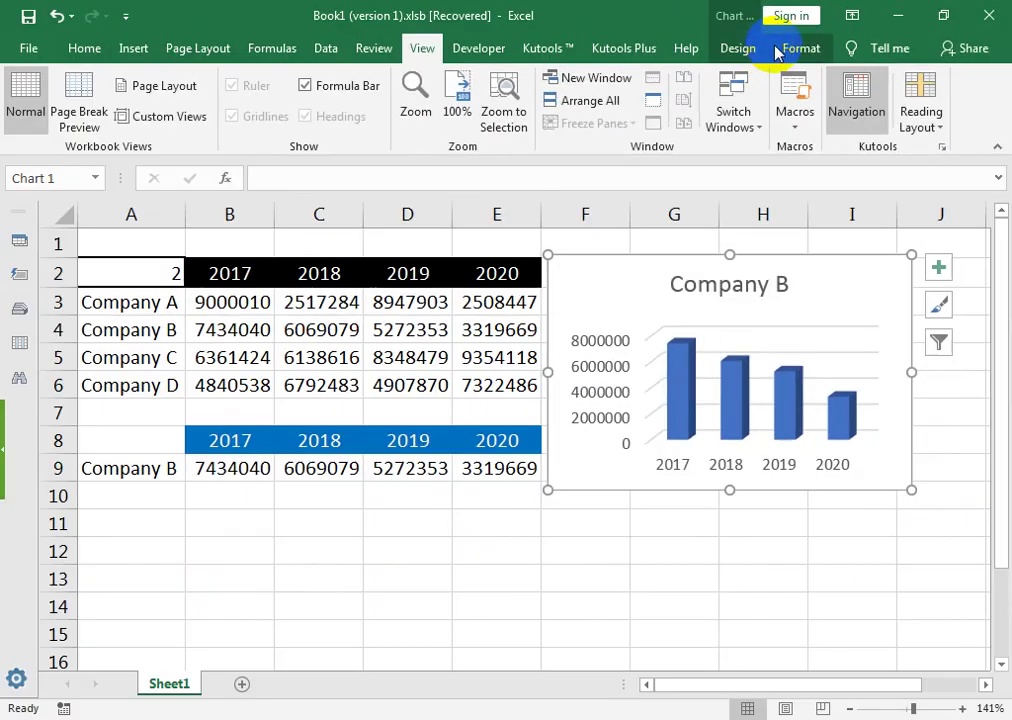
left_click(798, 48)
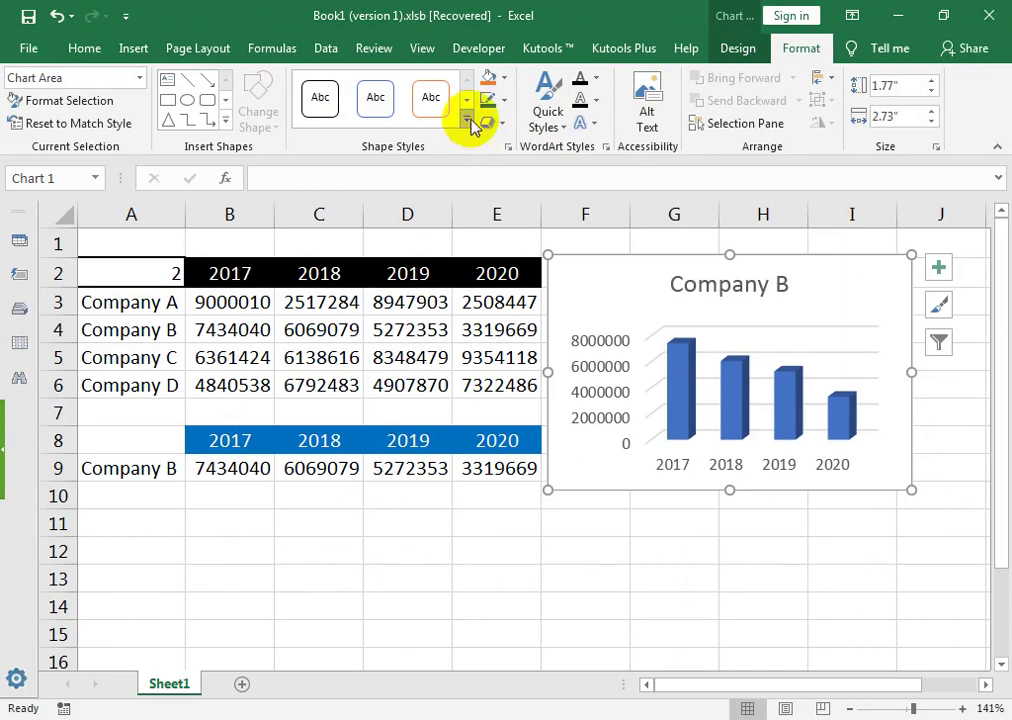
left_click(742, 50)
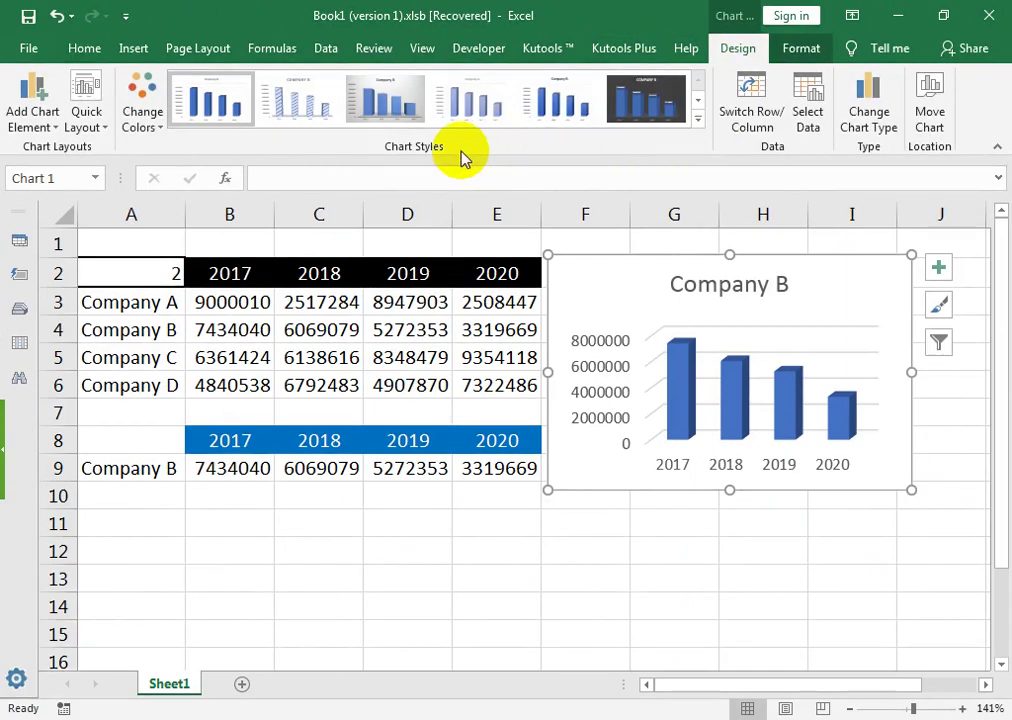
left_click(699, 120)
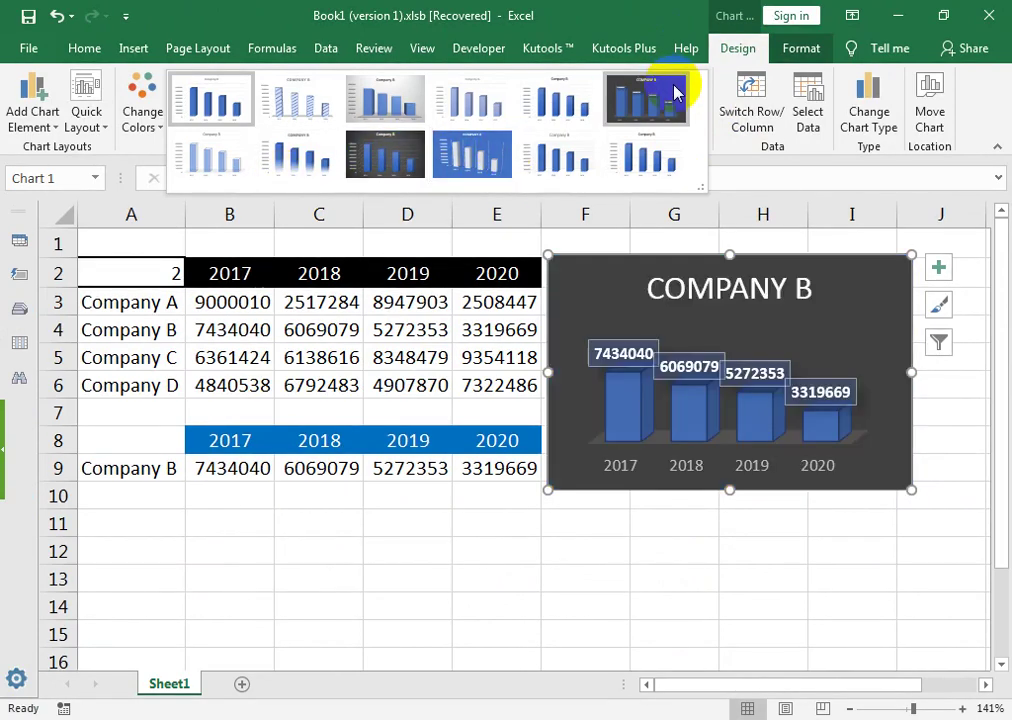
left_click(491, 165)
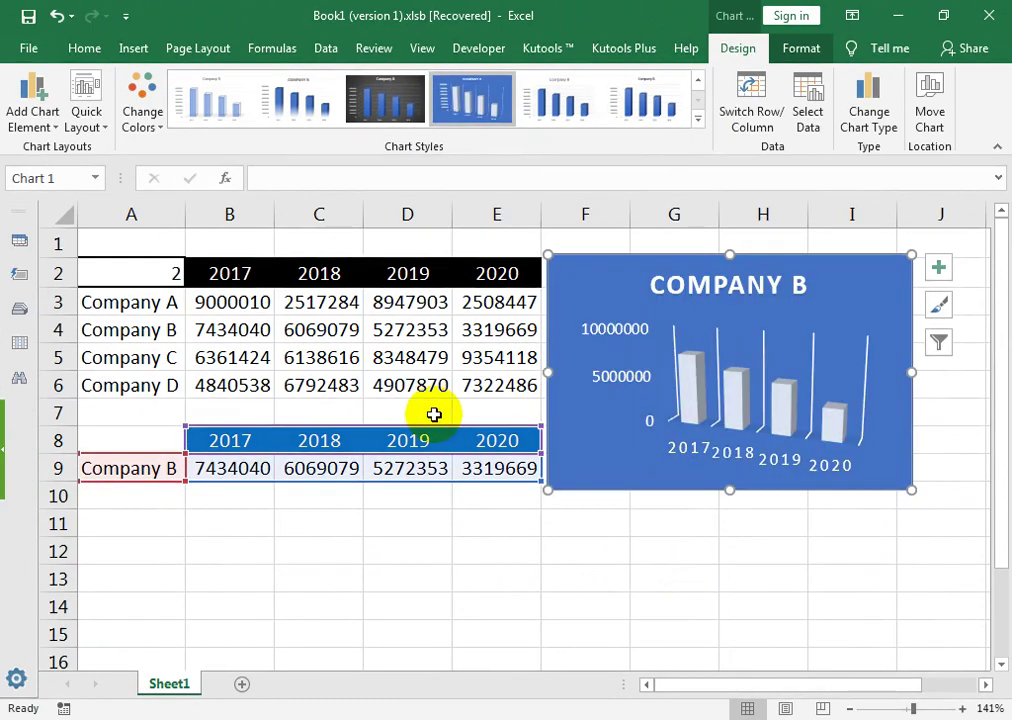
left_click(138, 441)
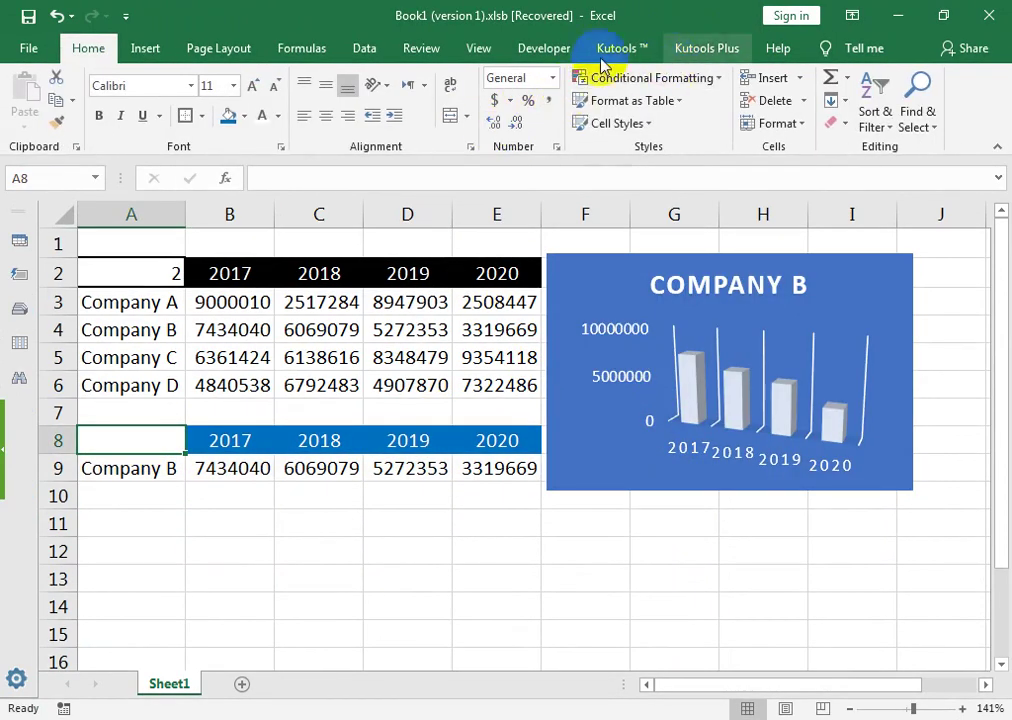
Check the Developer Insert controls and verify the Developer tab under Options > Customize Ribbon.
left_click(552, 52)
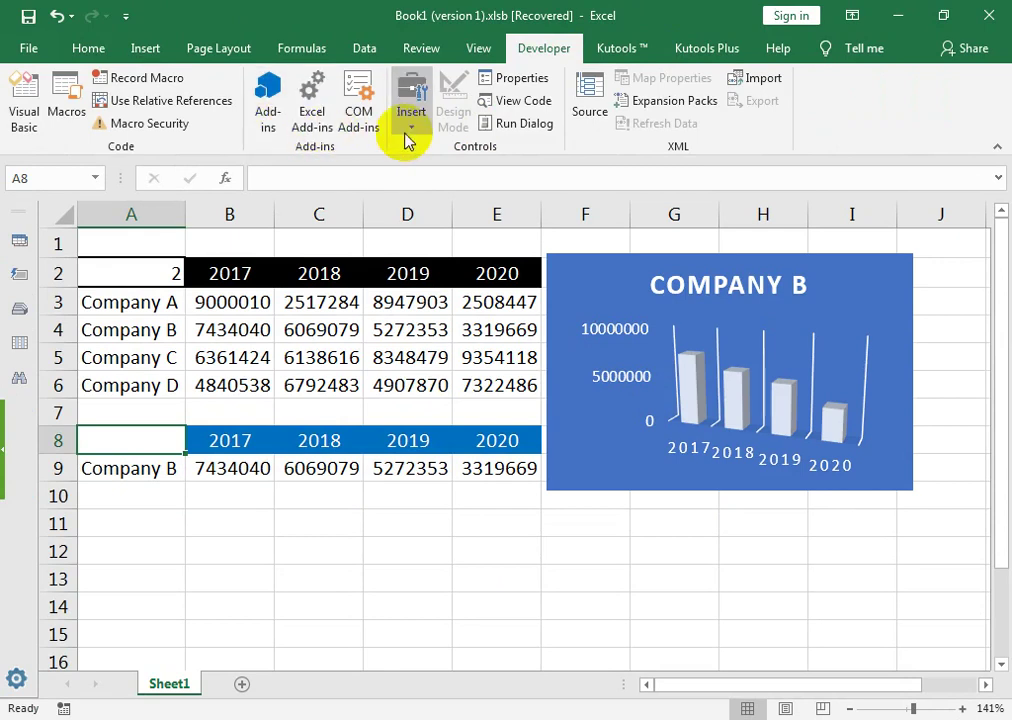
left_click(407, 118)
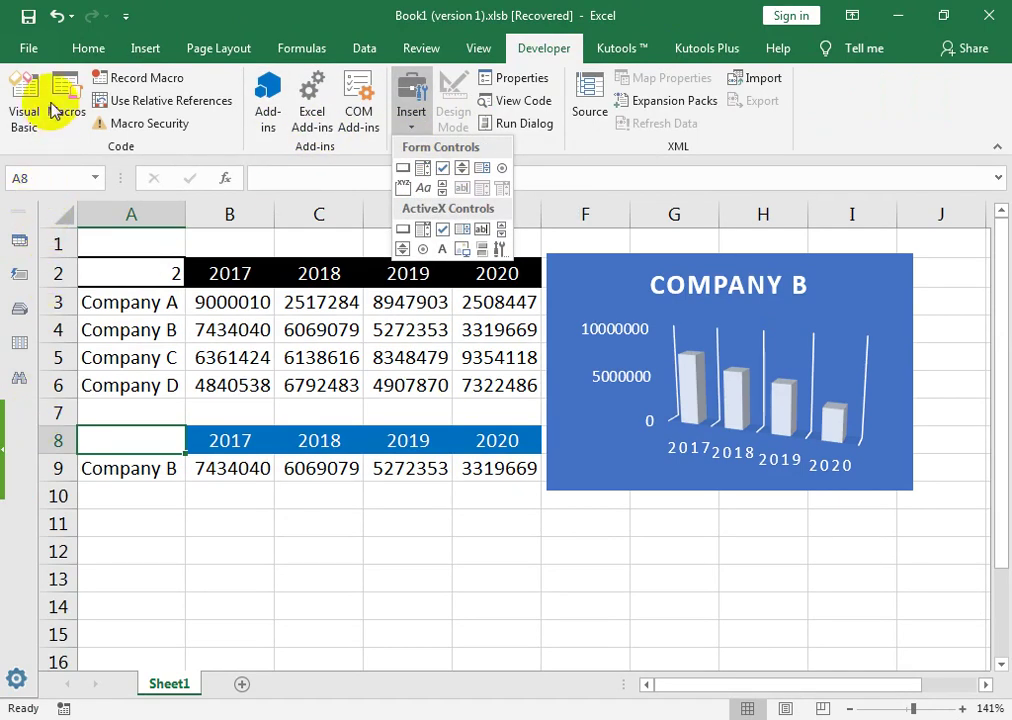
left_click(30, 52)
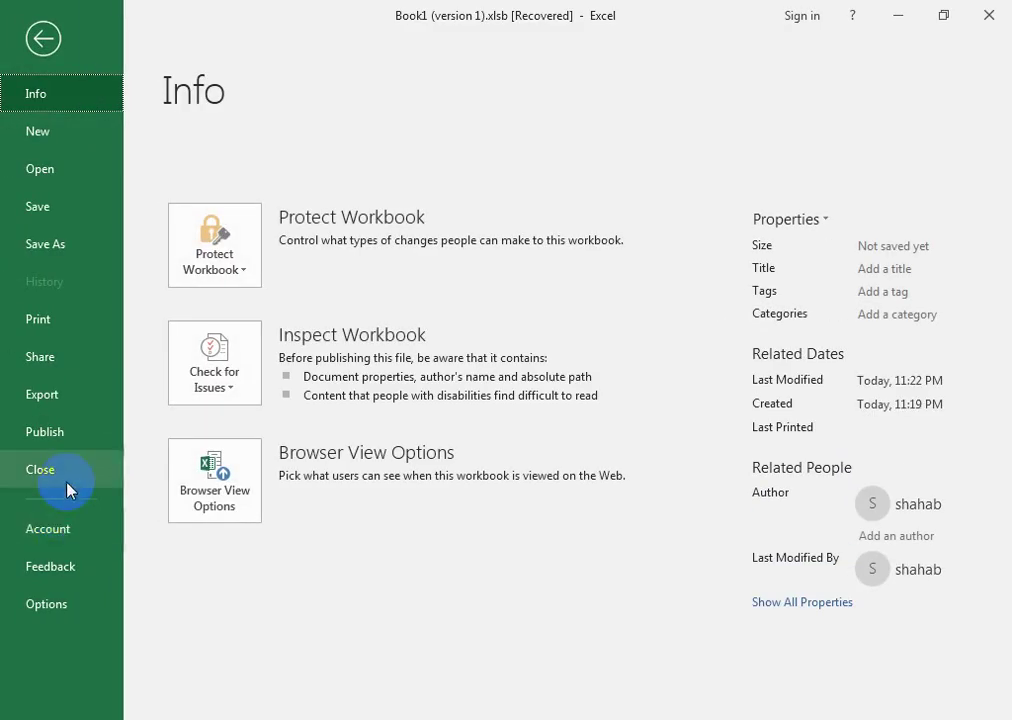
left_click(50, 605)
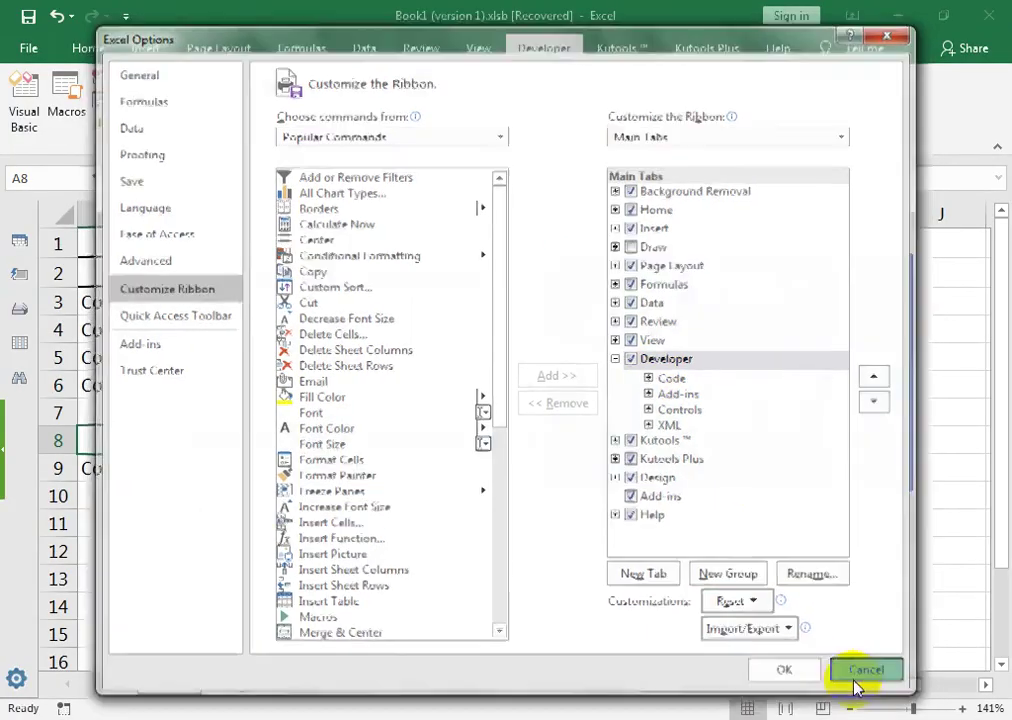
left_click(866, 671)
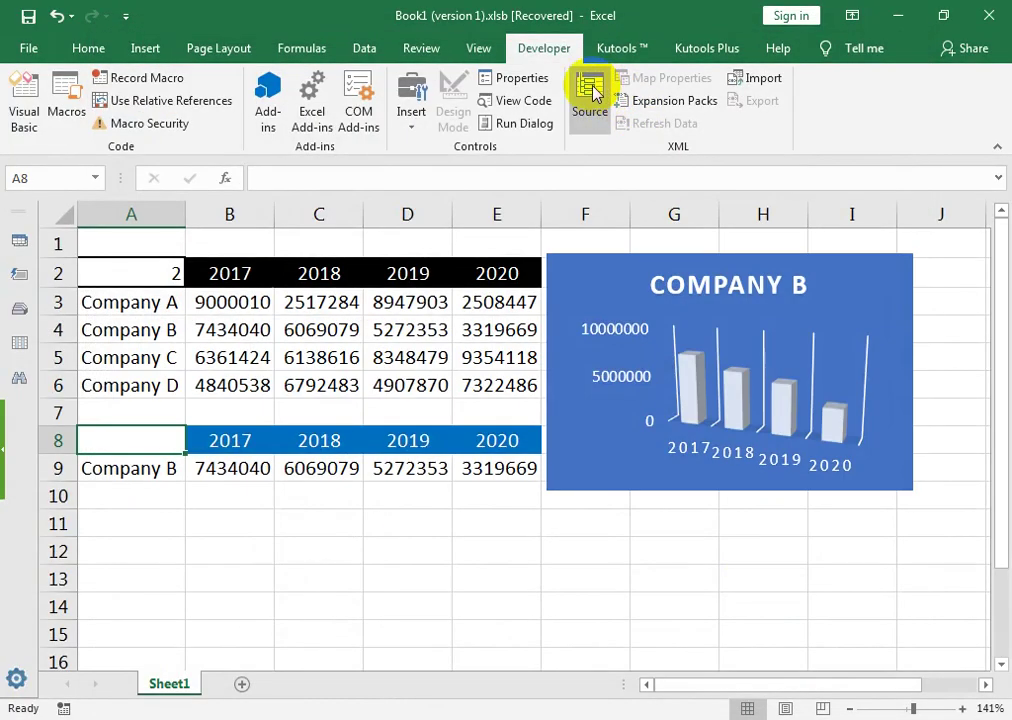
Draw a Combo Box form control on the chart, right of the title.
left_click(404, 125)
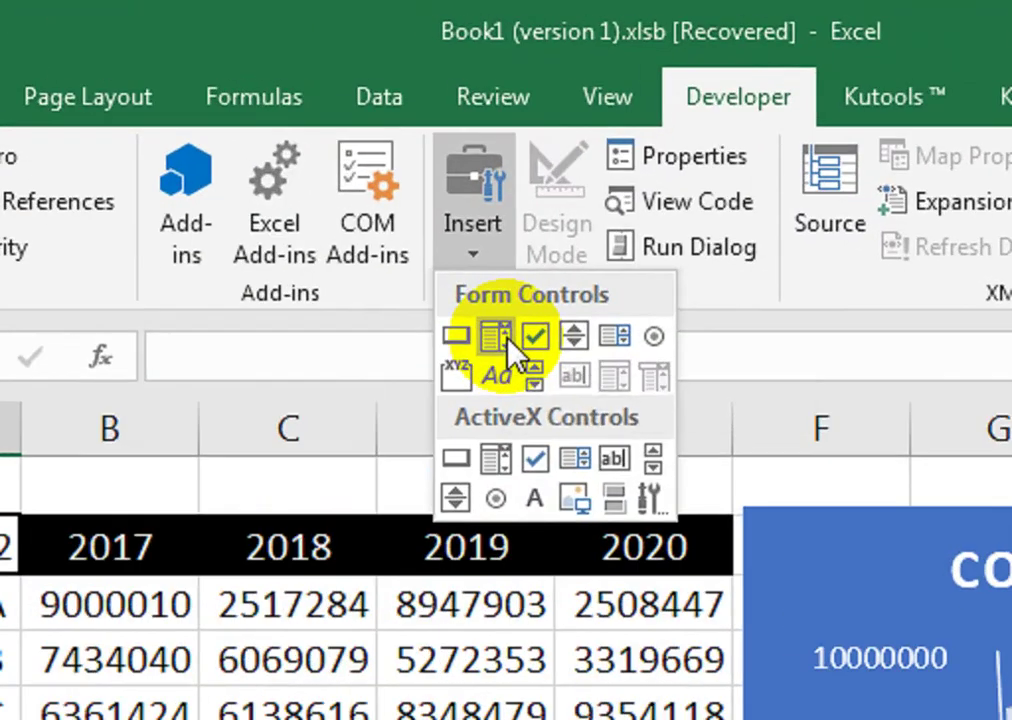
left_click(425, 170)
left_click_drag(815, 266, 901, 293)
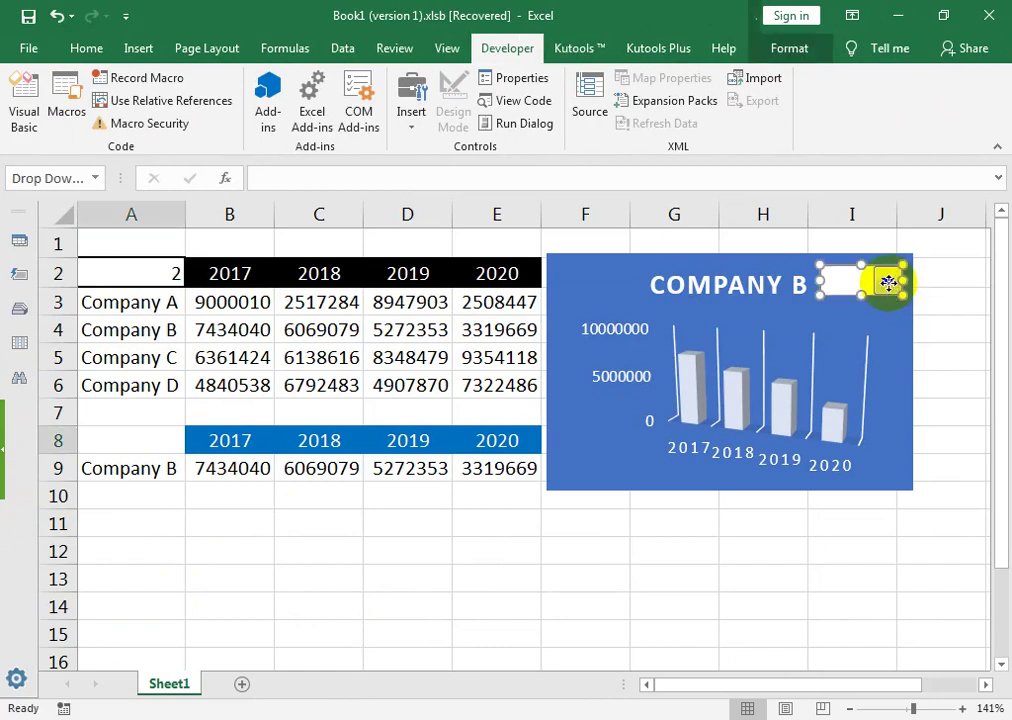
Set the combo box input range to $A$3:$A$6 and cell link to $A$2.
right_click(888, 282)
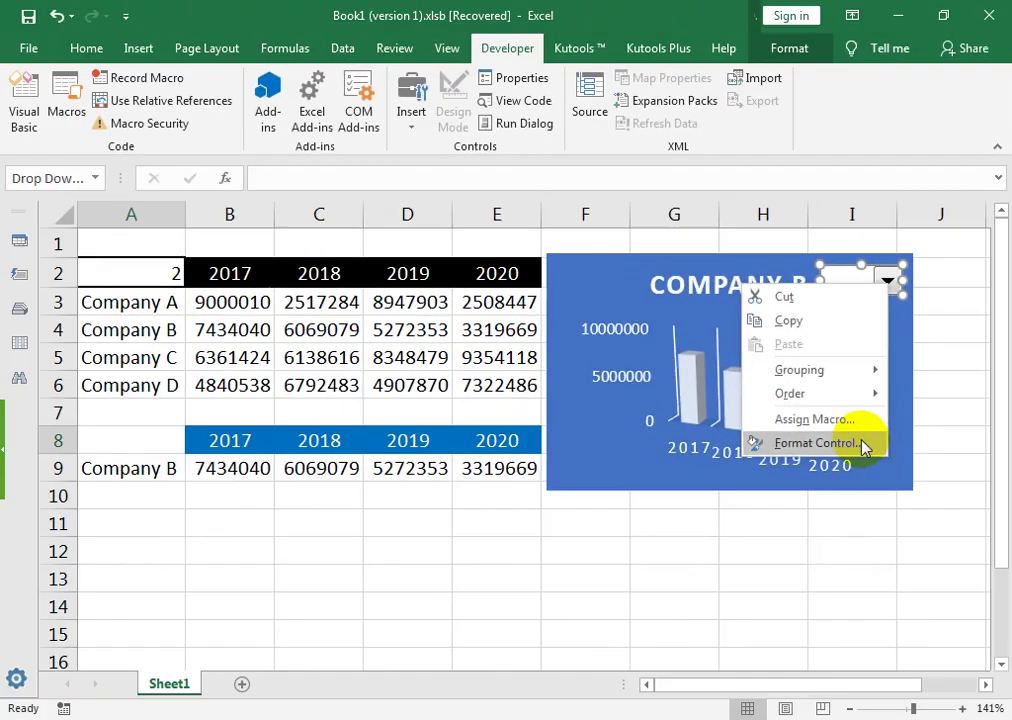
left_click(863, 443)
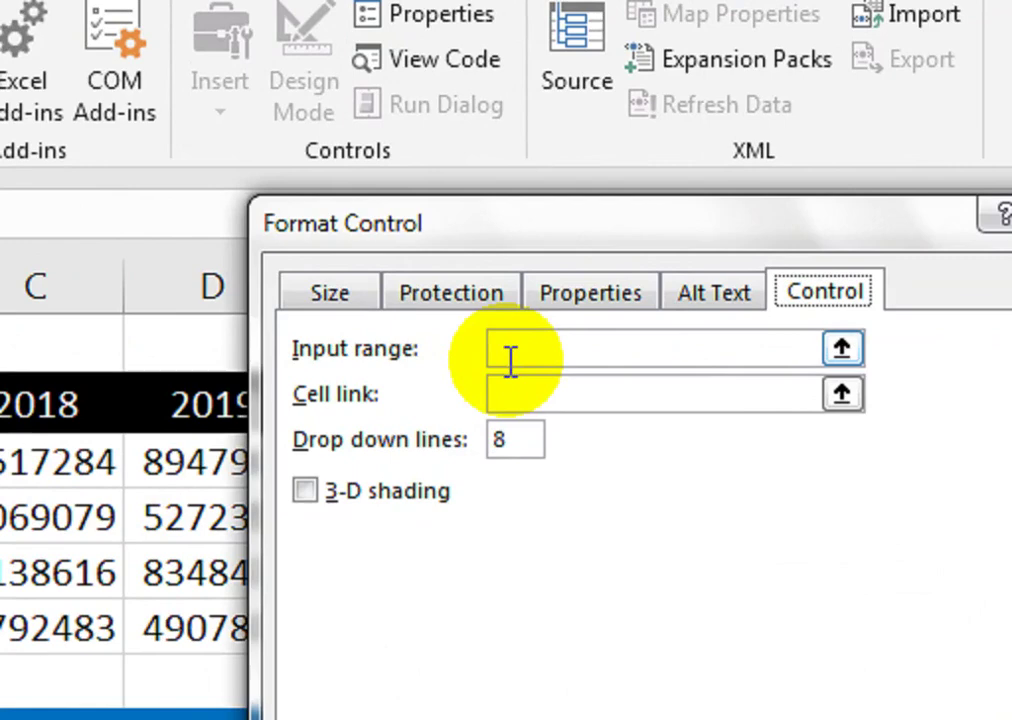
left_click(510, 350)
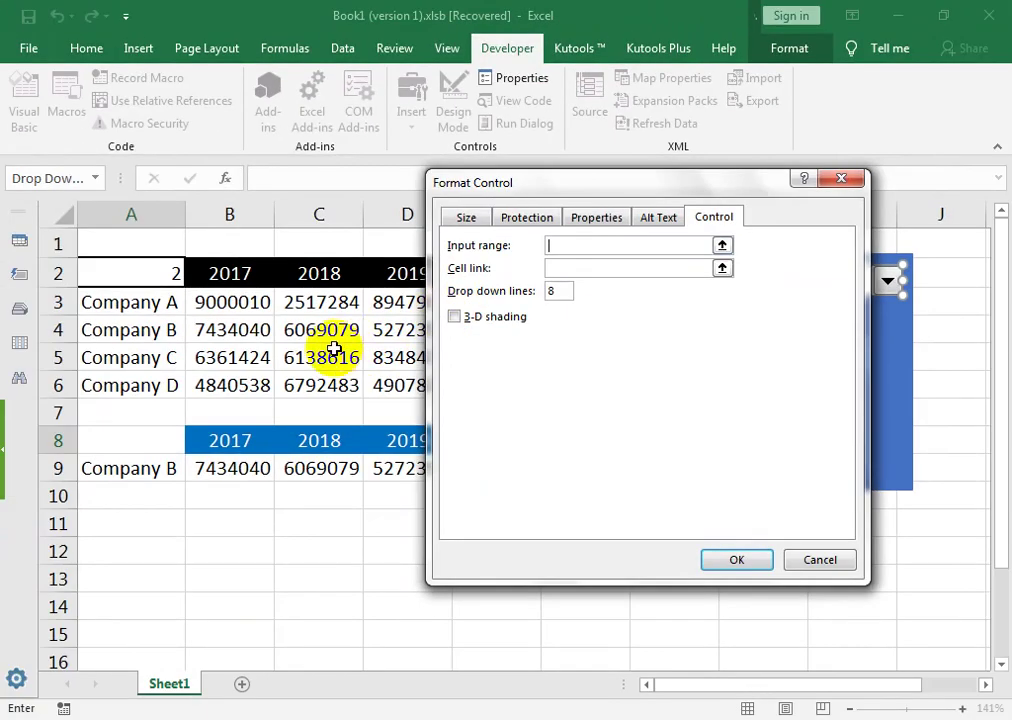
left_click_drag(133, 303, 131, 388)
left_click(553, 267)
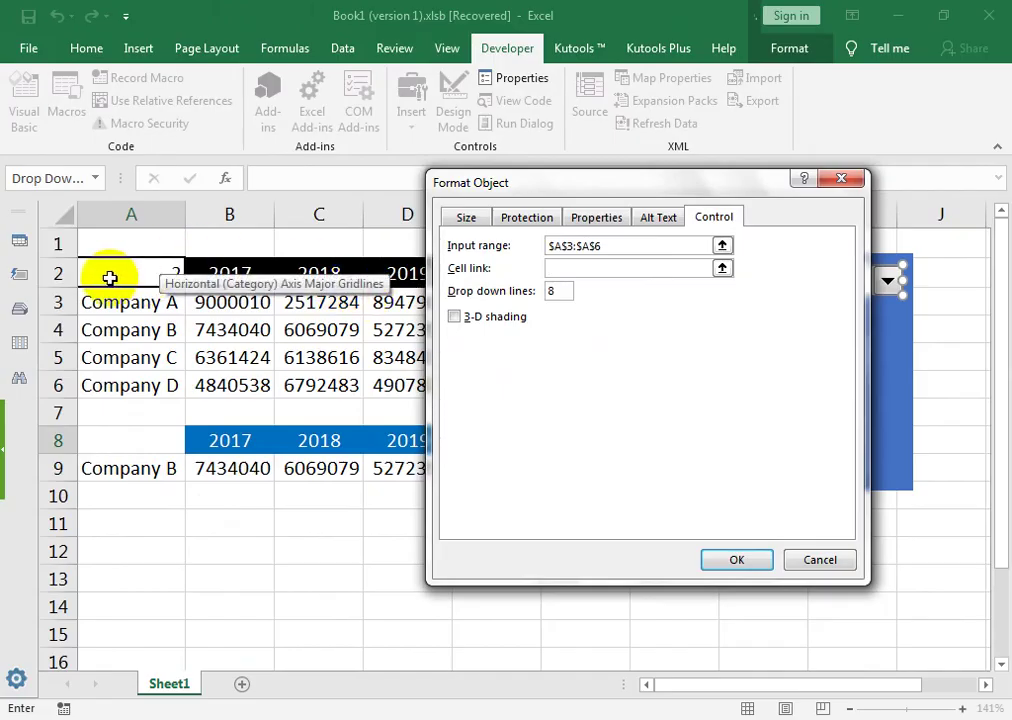
left_click(103, 276)
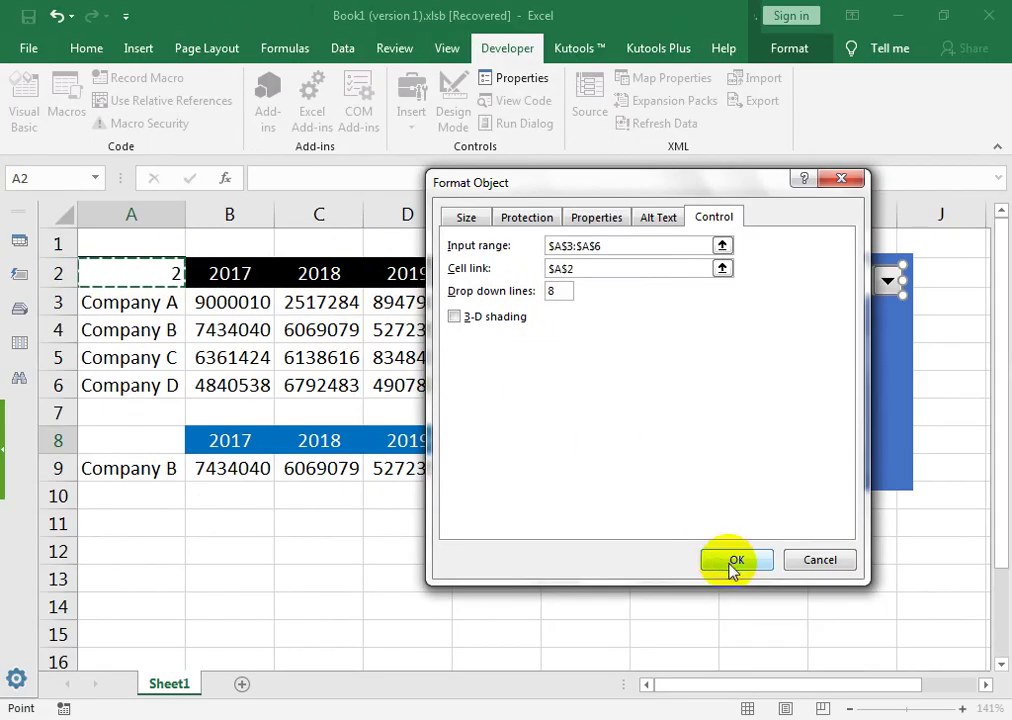
left_click(735, 560)
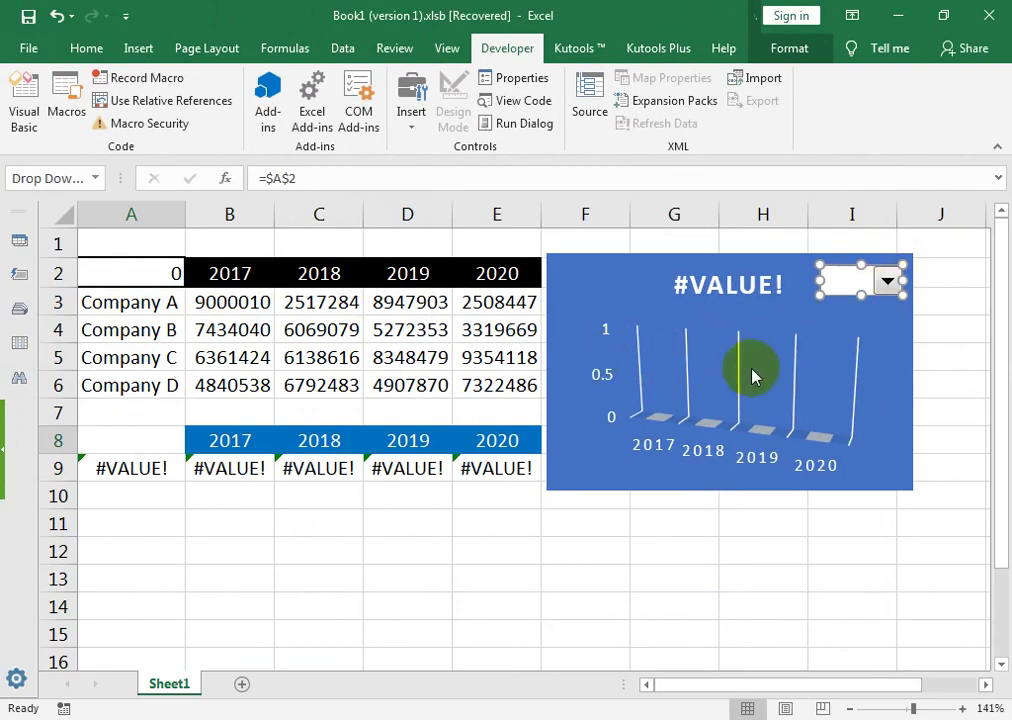
Switch the chart's drop-down through Company B and Company C, finishing on Company D.
left_click(795, 524)
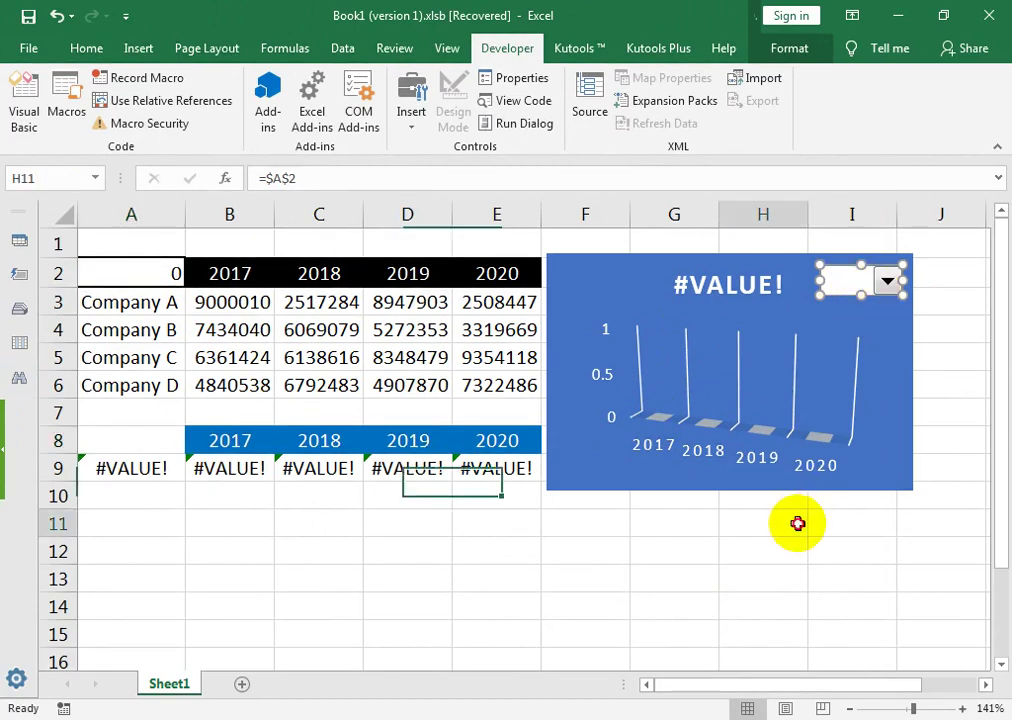
left_click(886, 283)
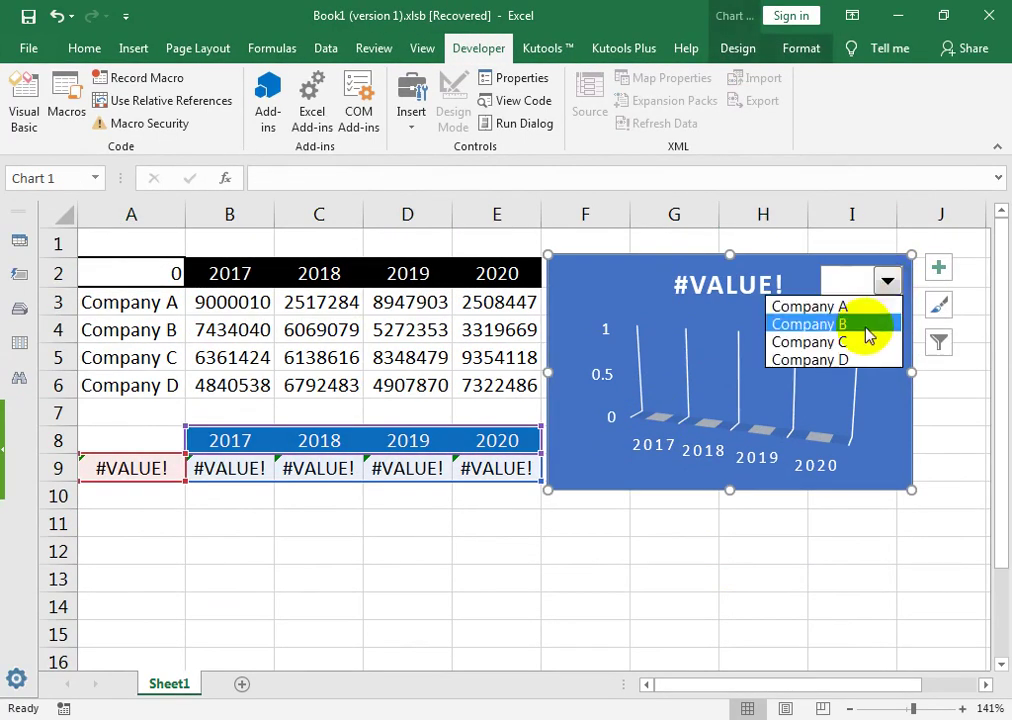
left_click(862, 326)
left_click(886, 281)
left_click(862, 343)
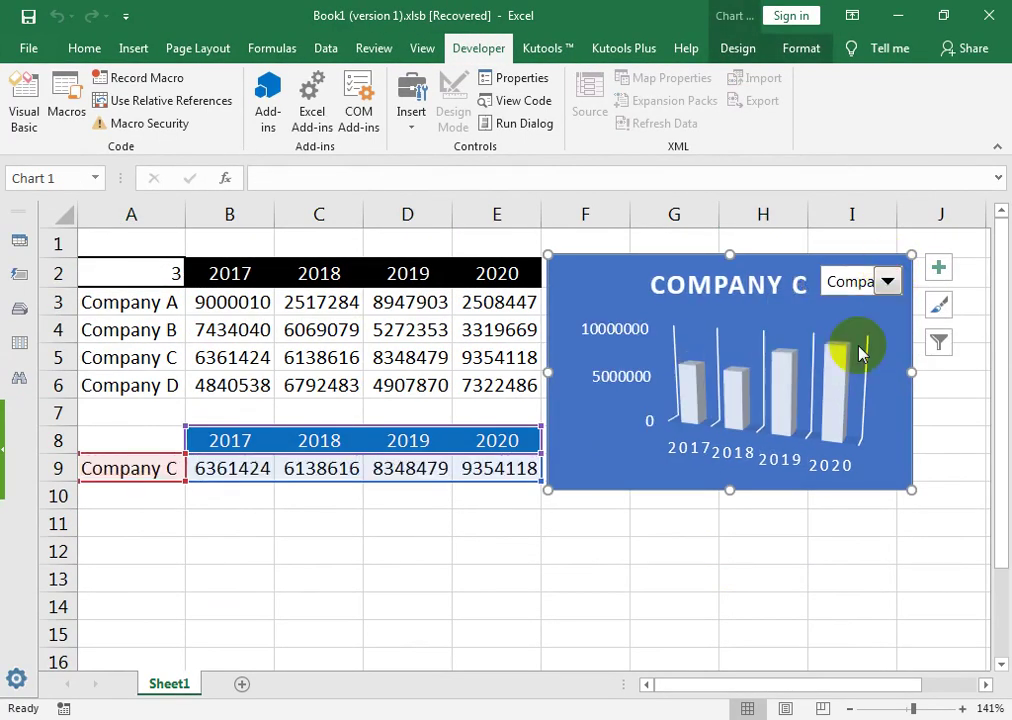
left_click(886, 281)
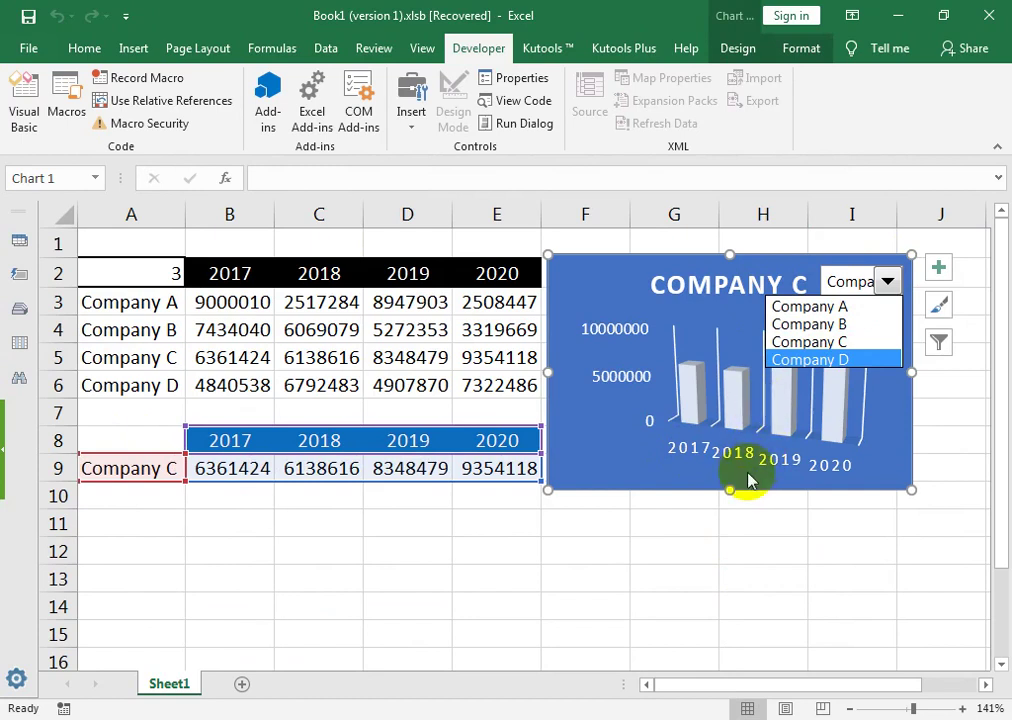
left_click(794, 346)
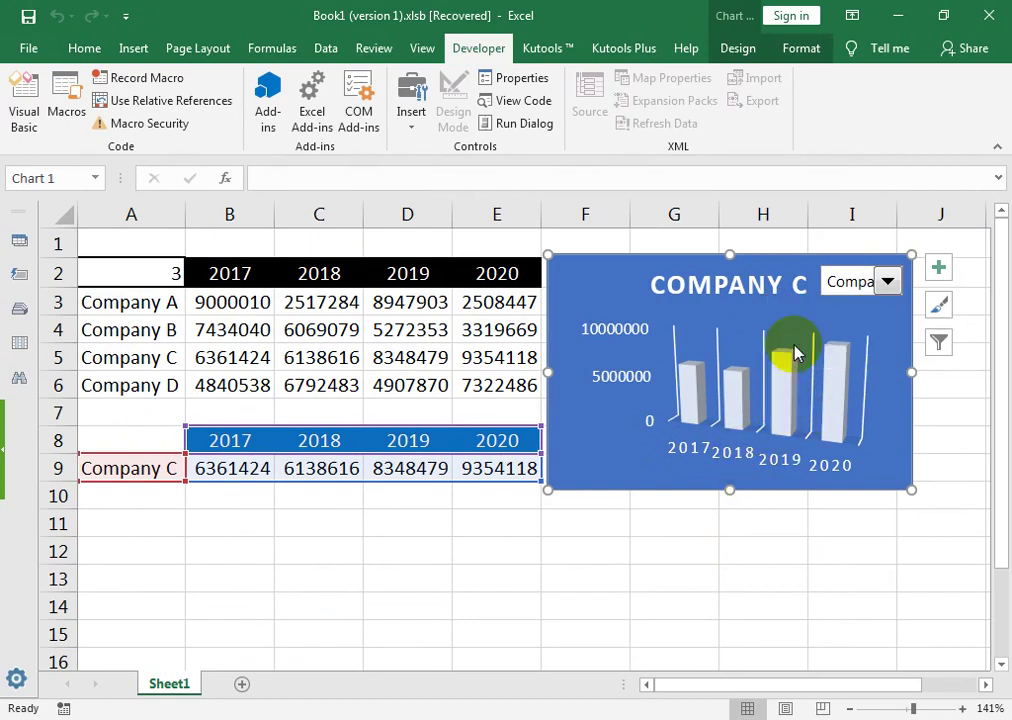
left_click(886, 282)
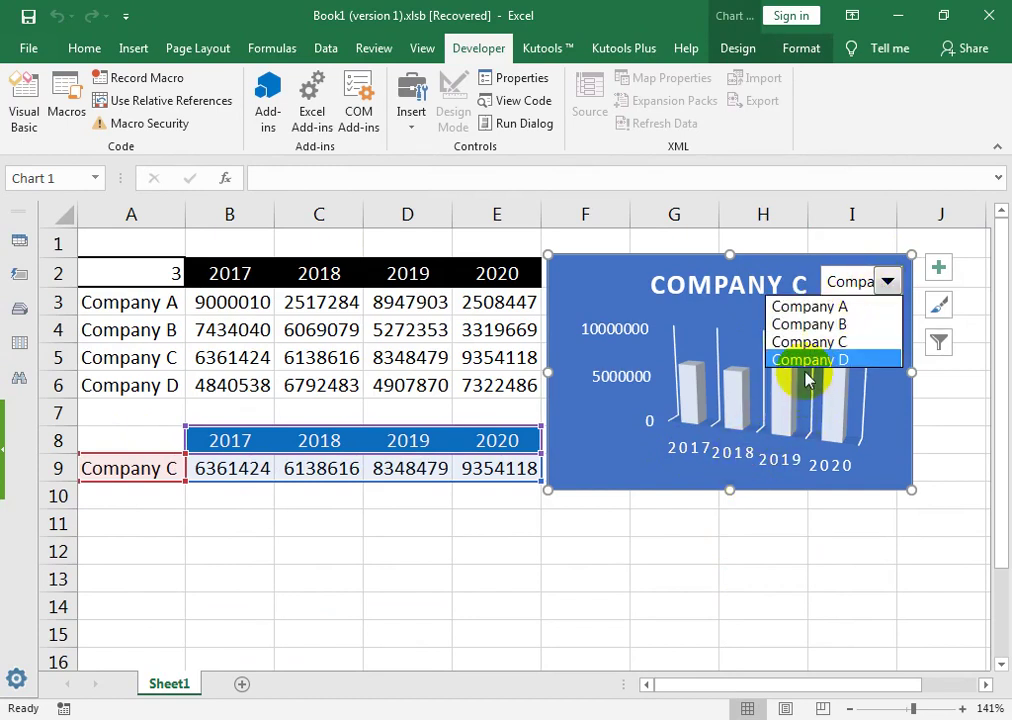
left_click(805, 360)
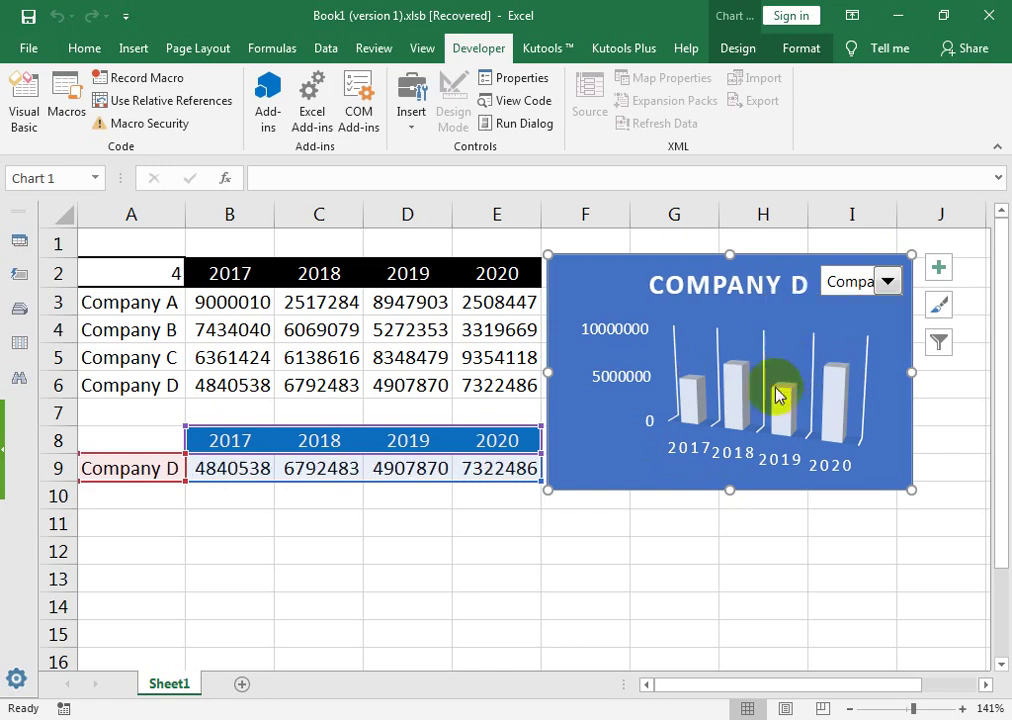
Add data labels to the Company D columns and select the labels and chart.
right_click(732, 414)
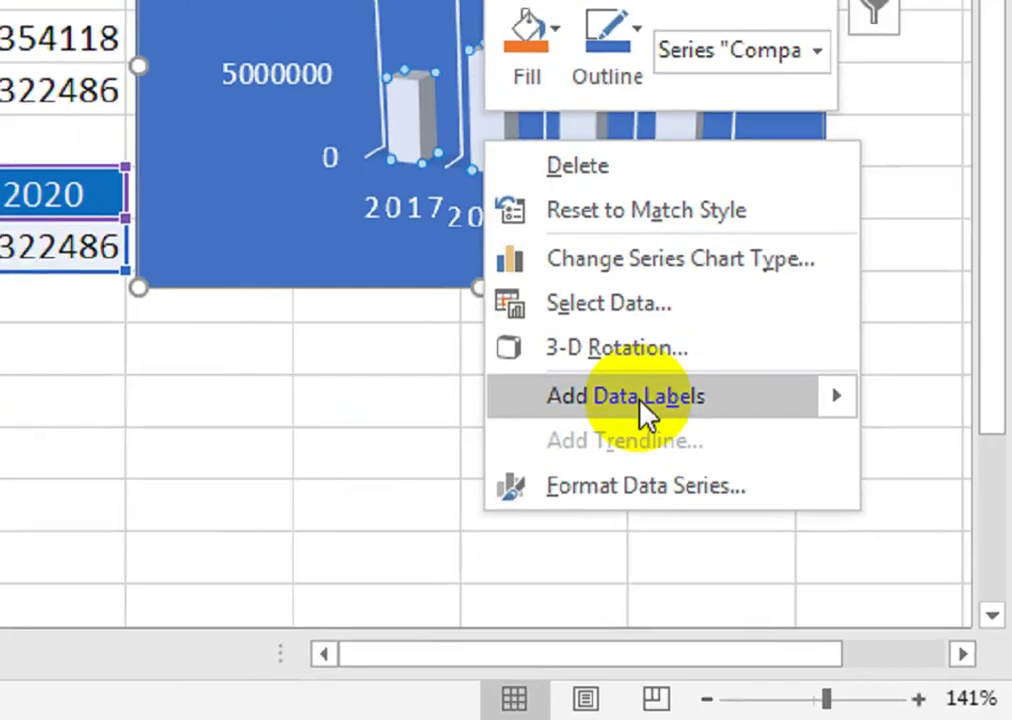
left_click(814, 552)
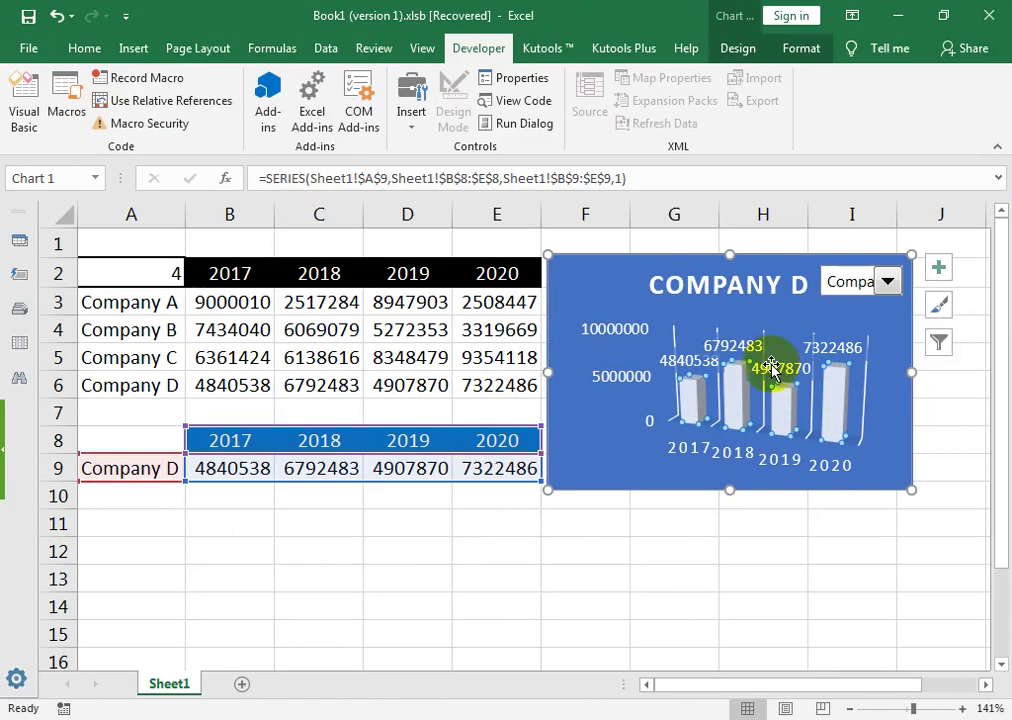
left_click(750, 352)
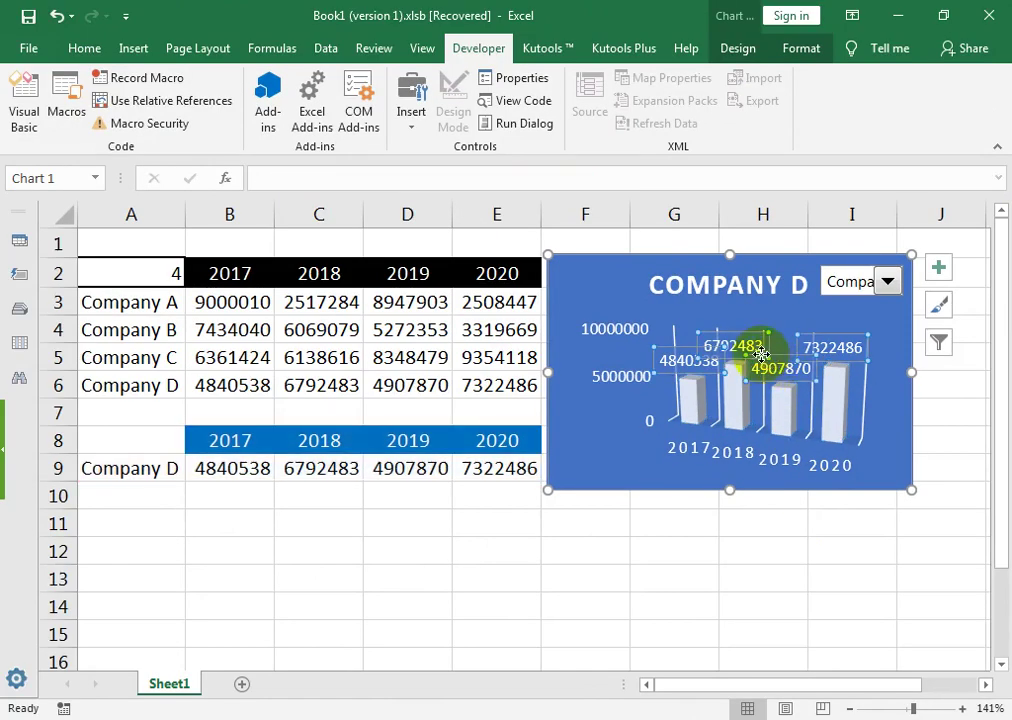
left_click(608, 287)
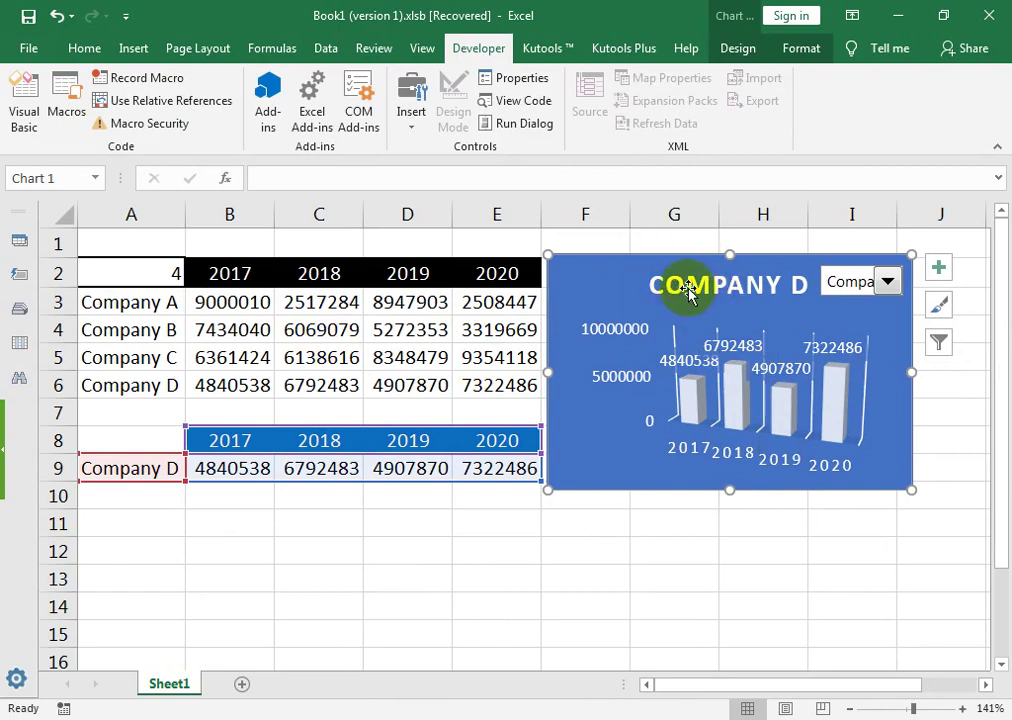
Check the company drop-down, then select the COMPANY D chart title.
left_click(826, 285)
left_click(830, 276)
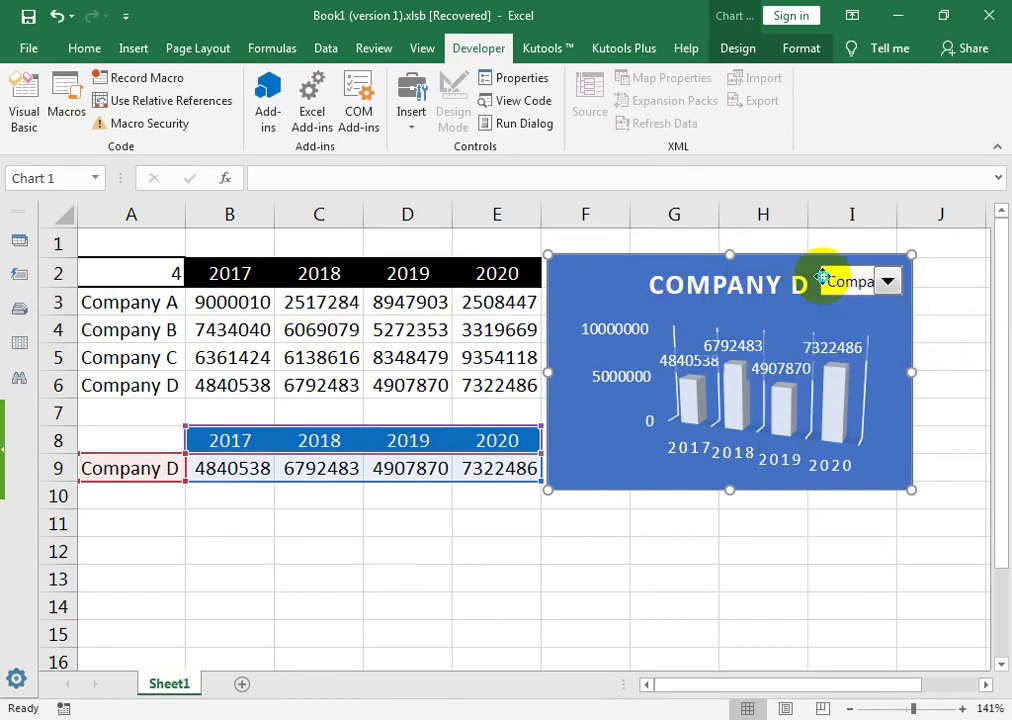
right_click(827, 277)
key("Escape")
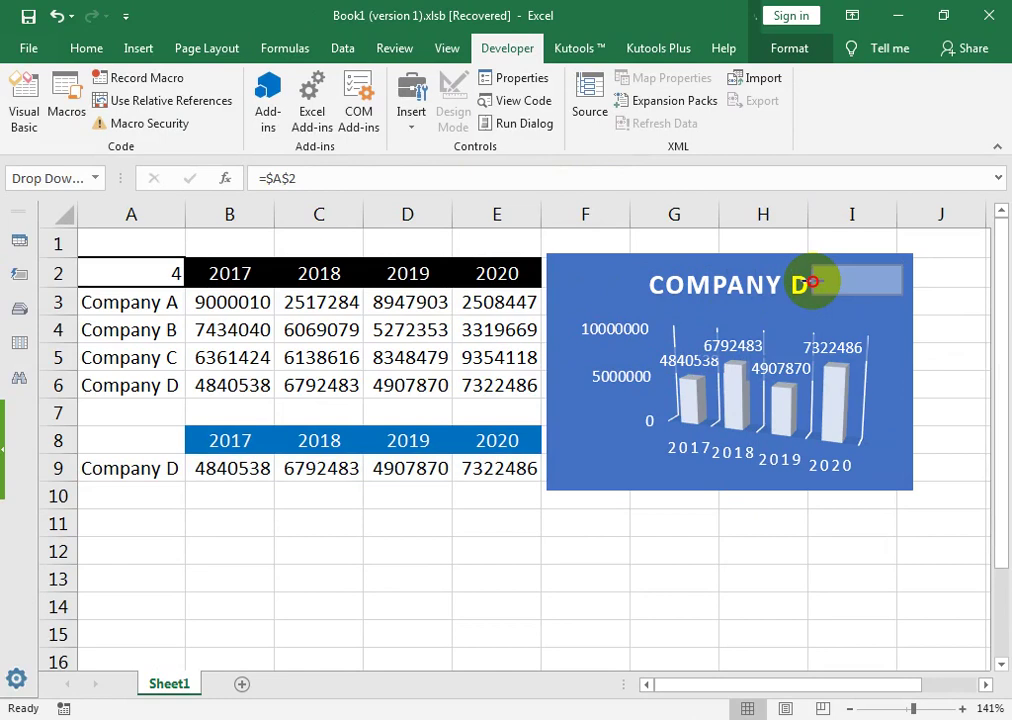
left_click(757, 283)
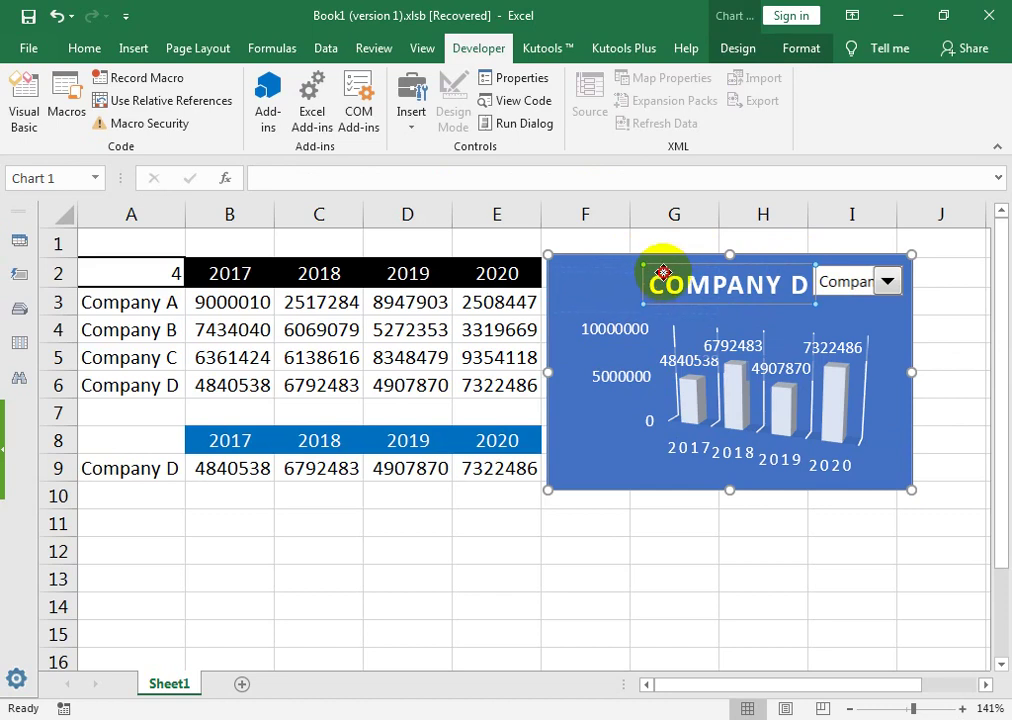
Move the chart title to the chart's top-left and place the company drop-down beside it.
left_click_drag(662, 267, 573, 269)
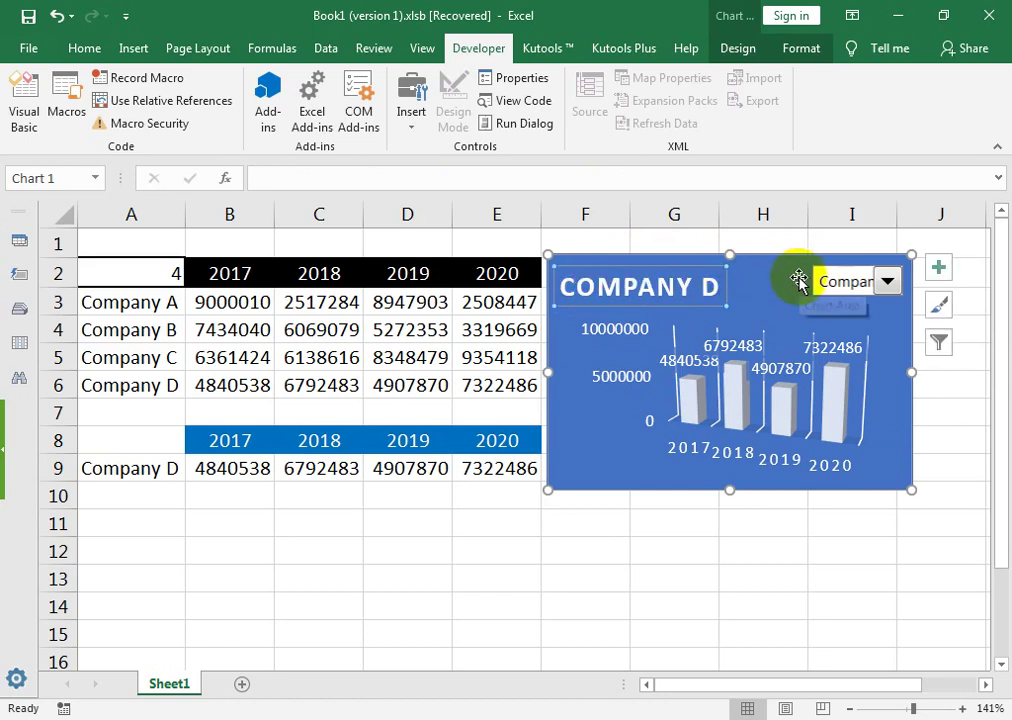
right_click(812, 271)
key("Escape")
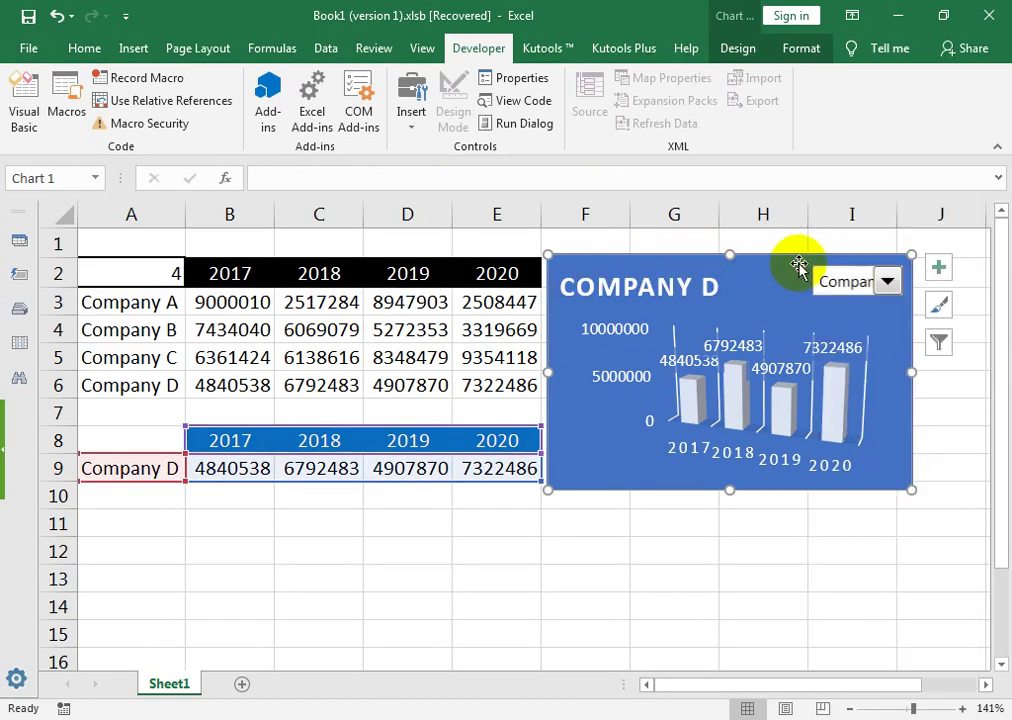
right_click(826, 277)
key("Escape")
left_click_drag(810, 268, 733, 268)
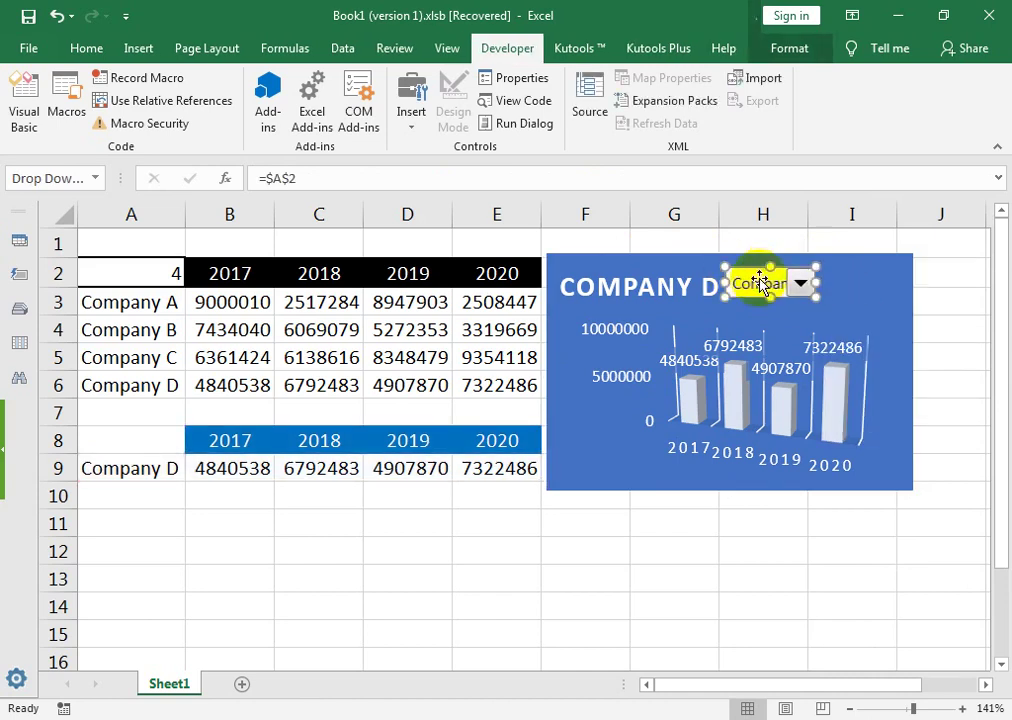
Widen the company drop-down so full company names fit.
left_click_drag(820, 287, 856, 284)
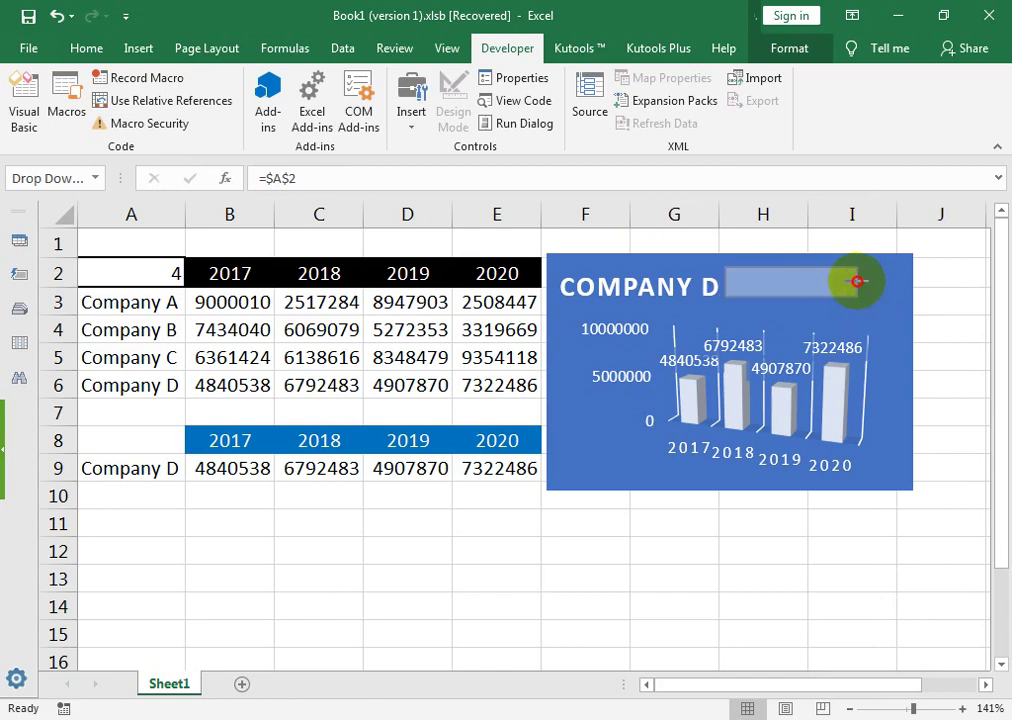
left_click(955, 300)
left_click(838, 290)
Pick Company A, then Company C from the drop-down.
left_click(830, 306)
left_click(840, 284)
left_click(820, 340)
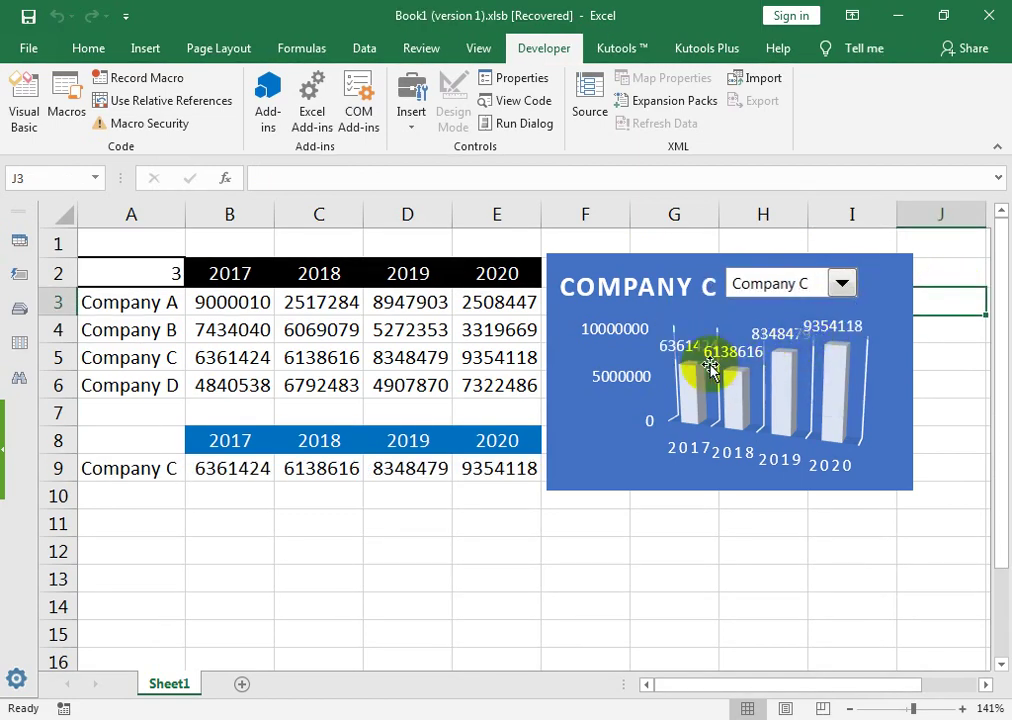
left_click(840, 286)
left_click(815, 345)
Open Format Data Labels for the chart's labels and show their values.
right_click(829, 334)
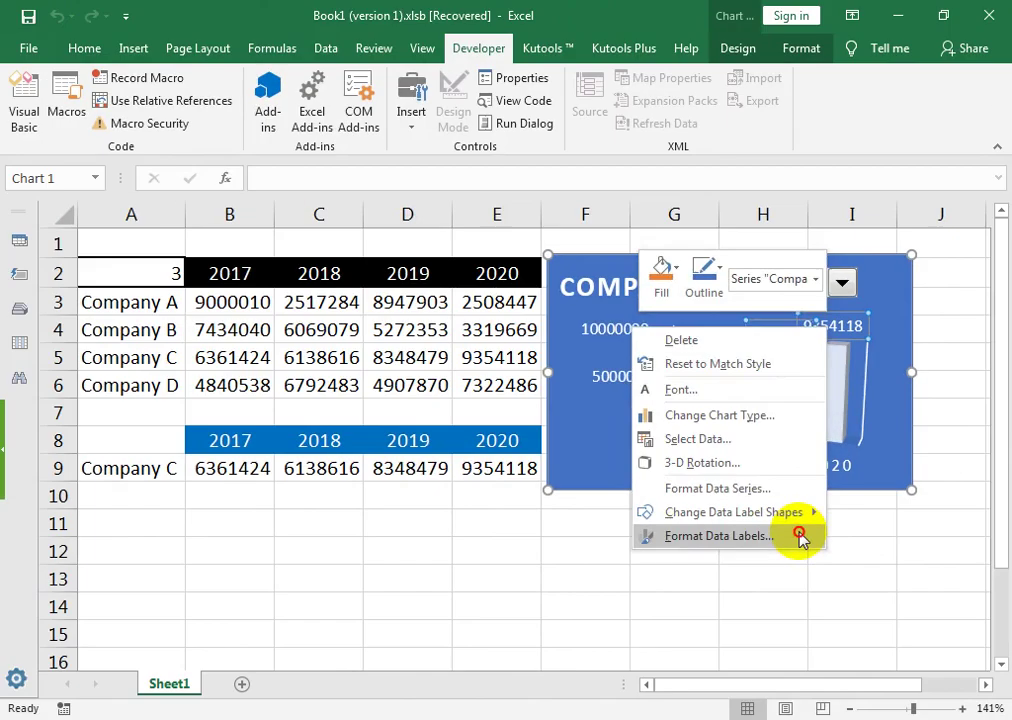
left_click(798, 538)
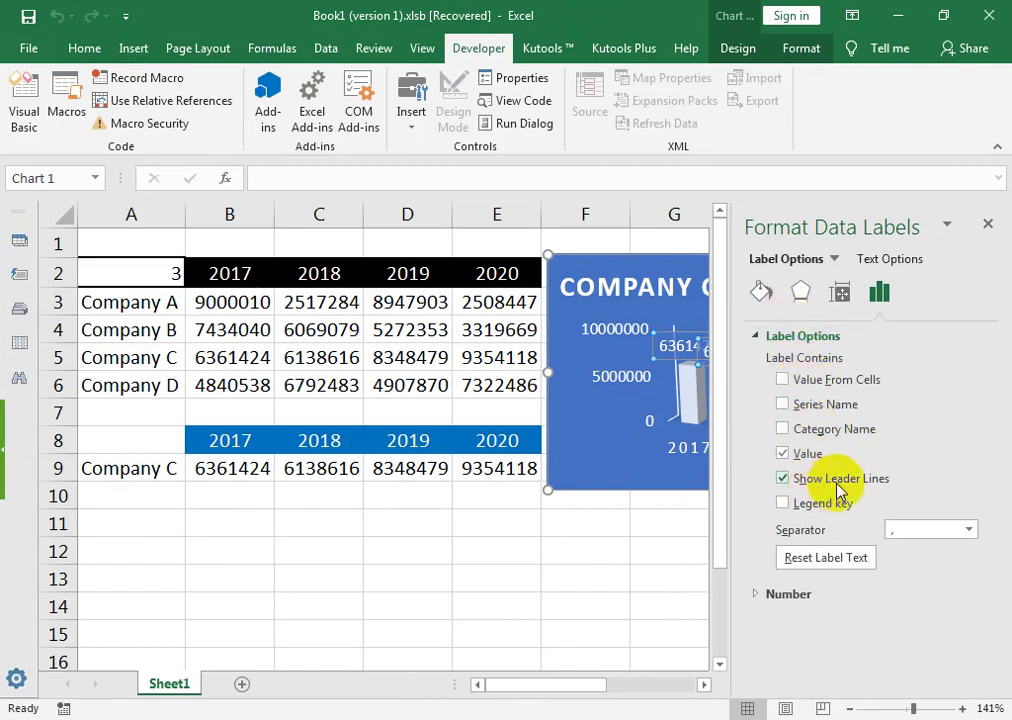
left_click(782, 455)
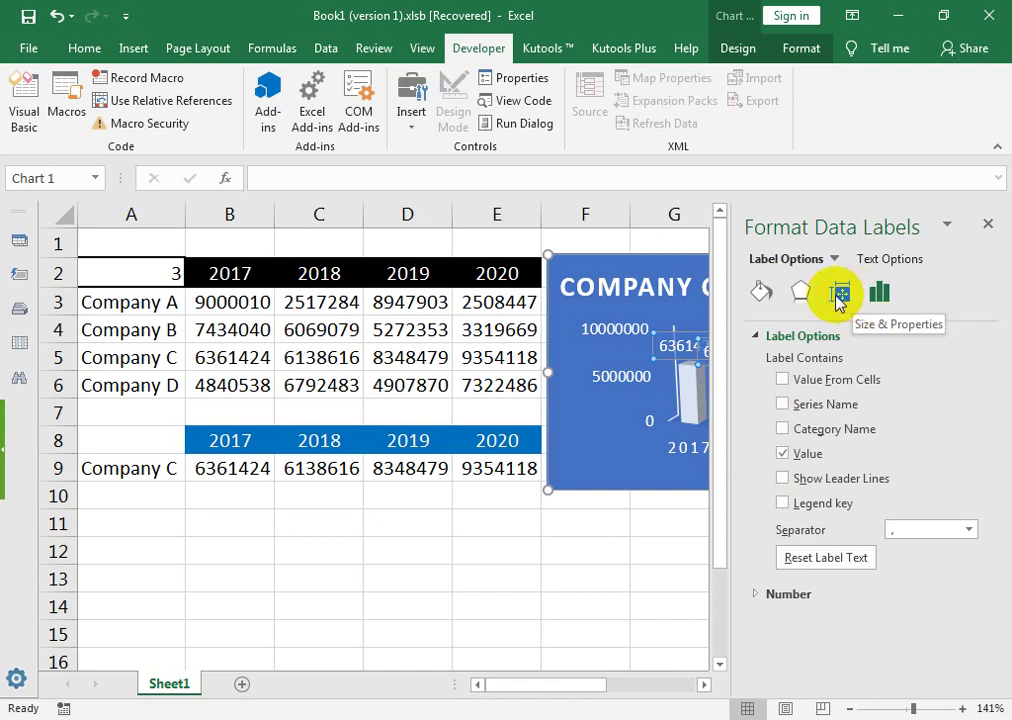
In Size & Properties > Alignment, leave the labels horizontal with Bottom vertical alignment and 0" left margin.
left_click(843, 298)
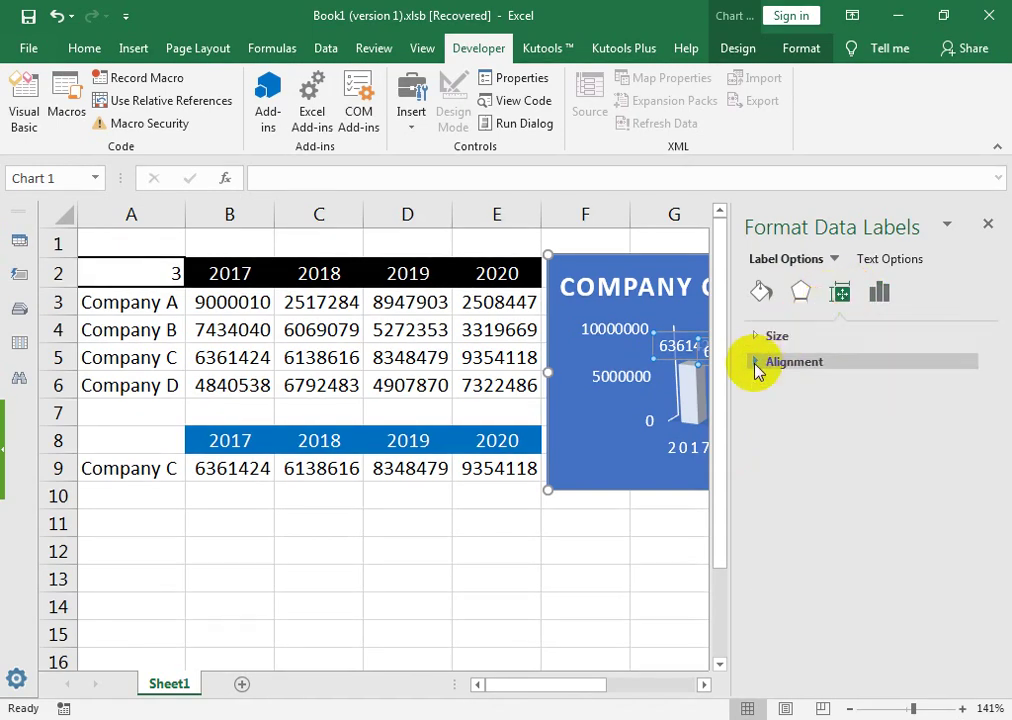
left_click(758, 363)
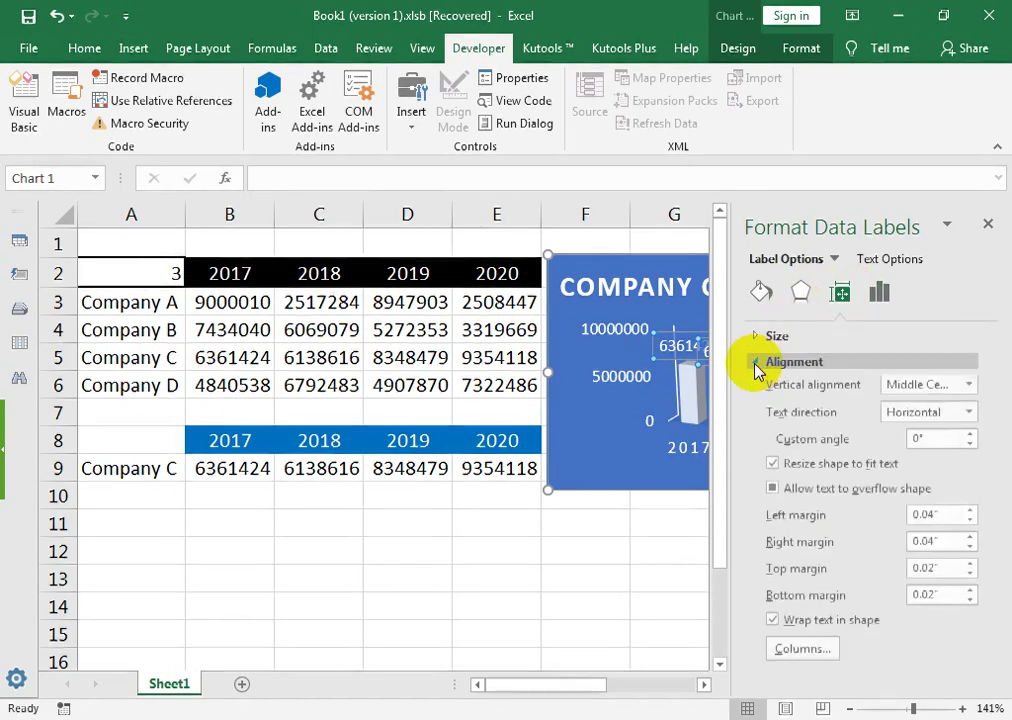
left_click(968, 414)
left_click(940, 515)
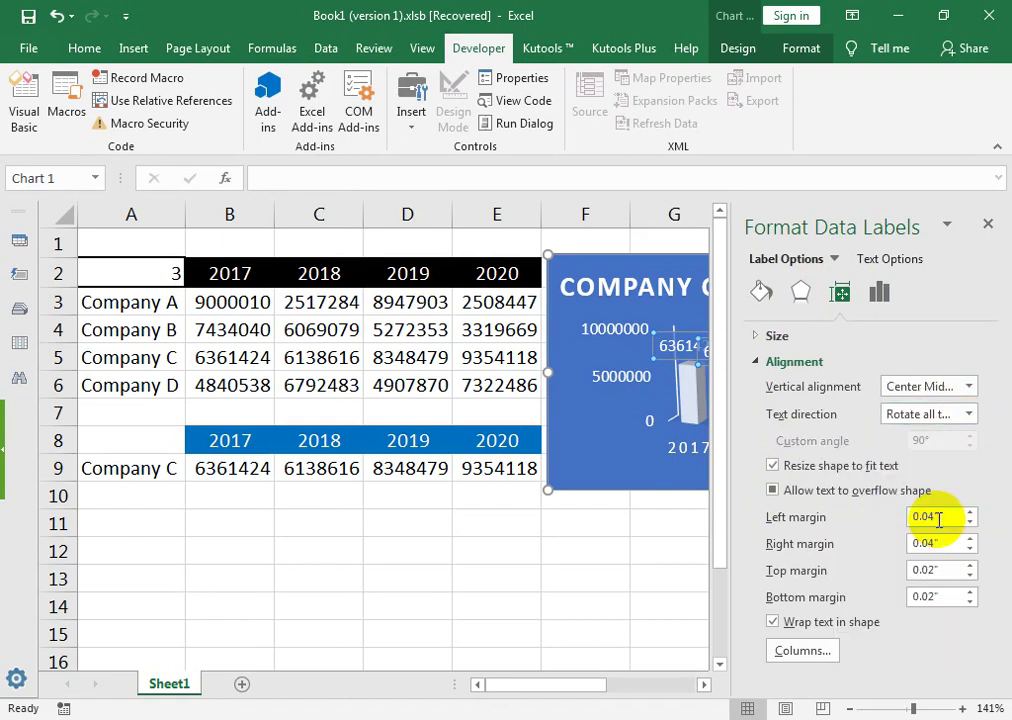
left_click(965, 388)
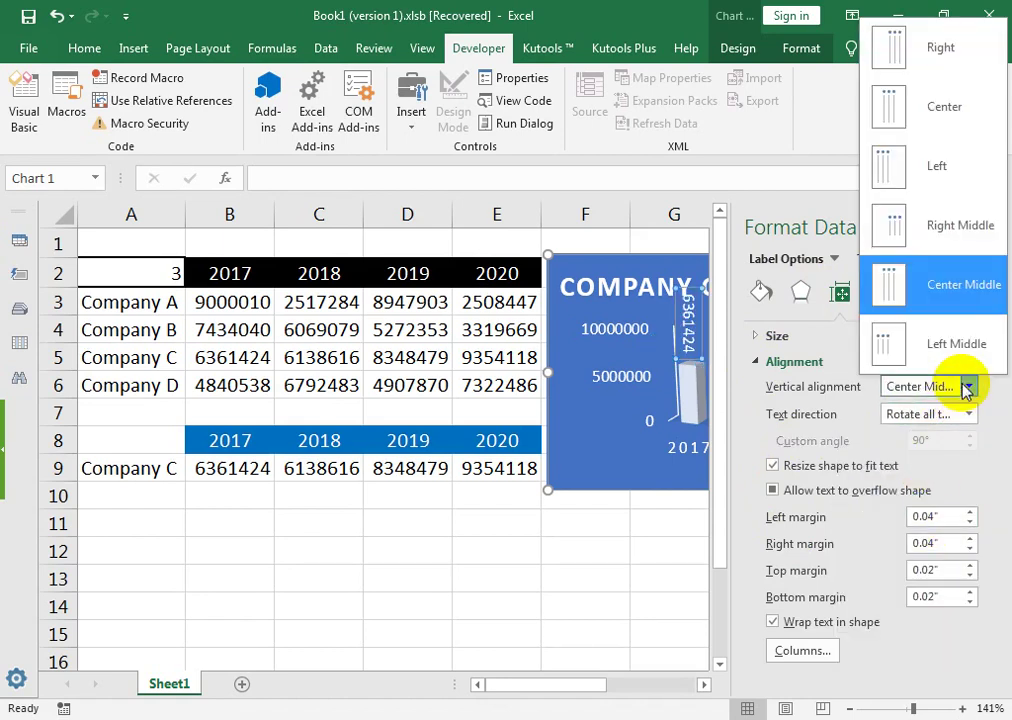
left_click(912, 172)
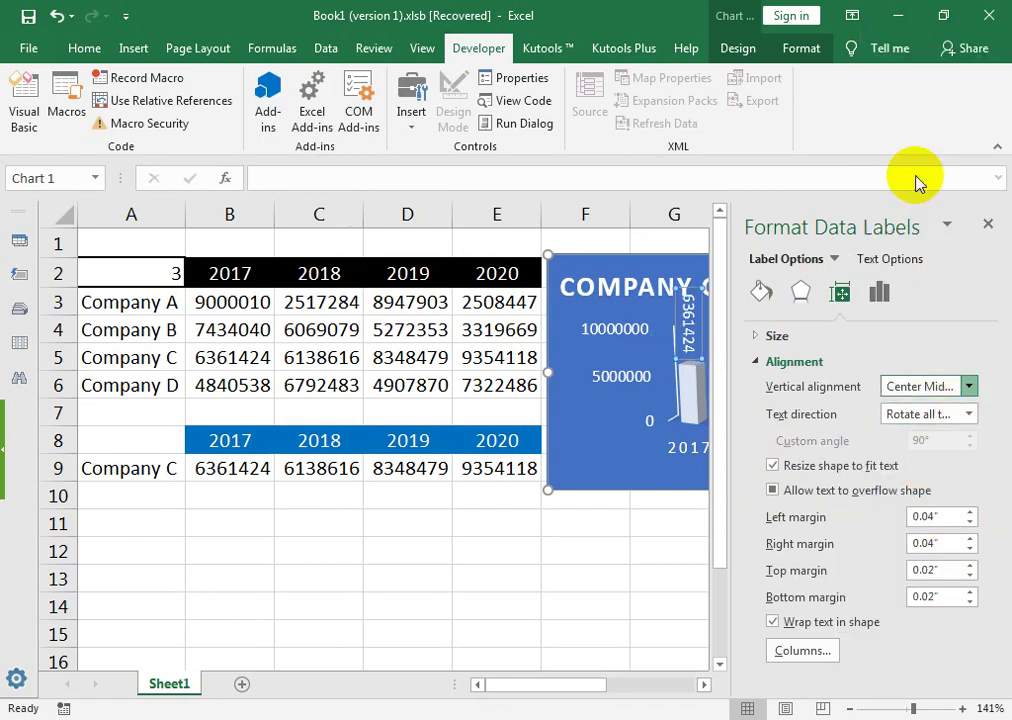
left_click(968, 414)
left_click(968, 414)
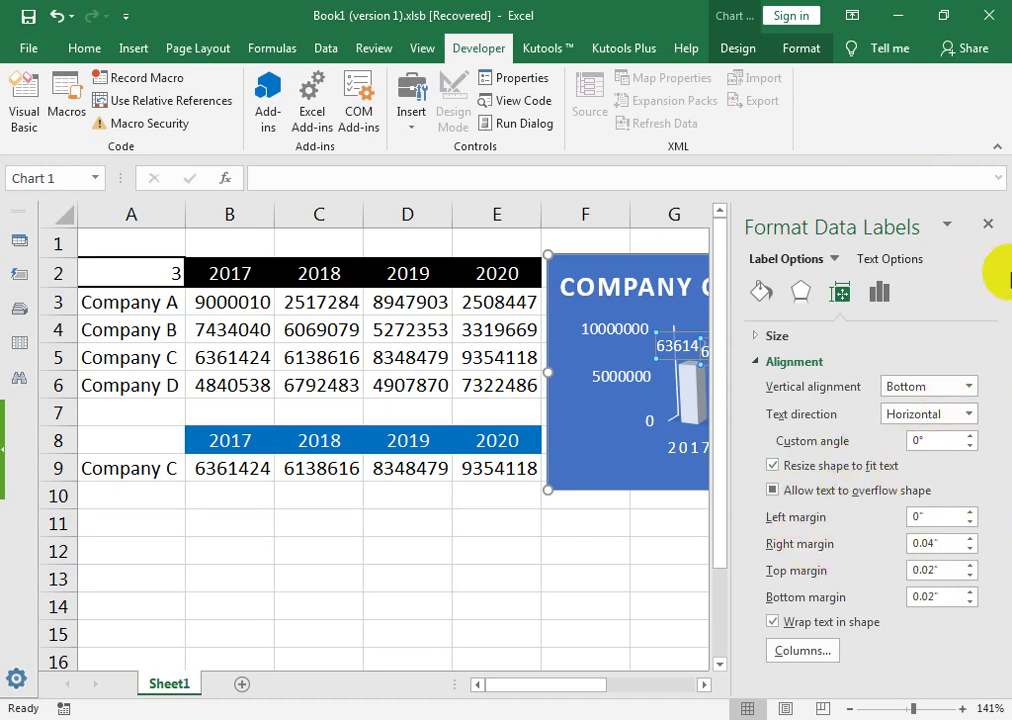
Set the data labels' custom angle to -30°, close the pane, and select the 6138616 label.
left_click(827, 650)
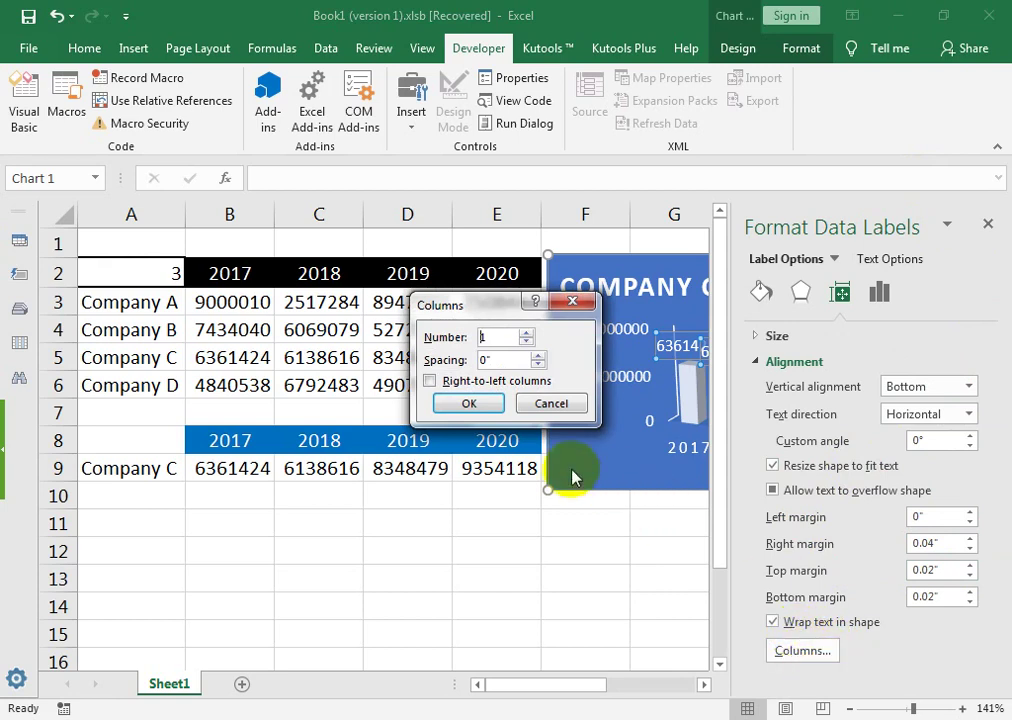
left_click(551, 404)
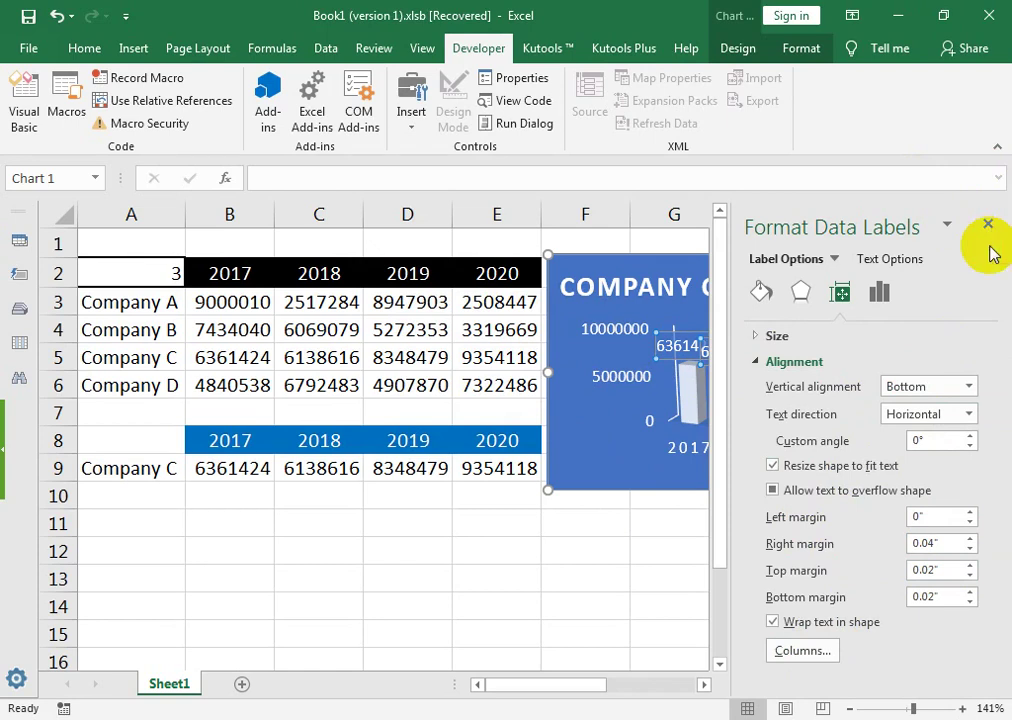
left_click(967, 437)
left_click(967, 437)
left_click(967, 437)
left_click(967, 437)
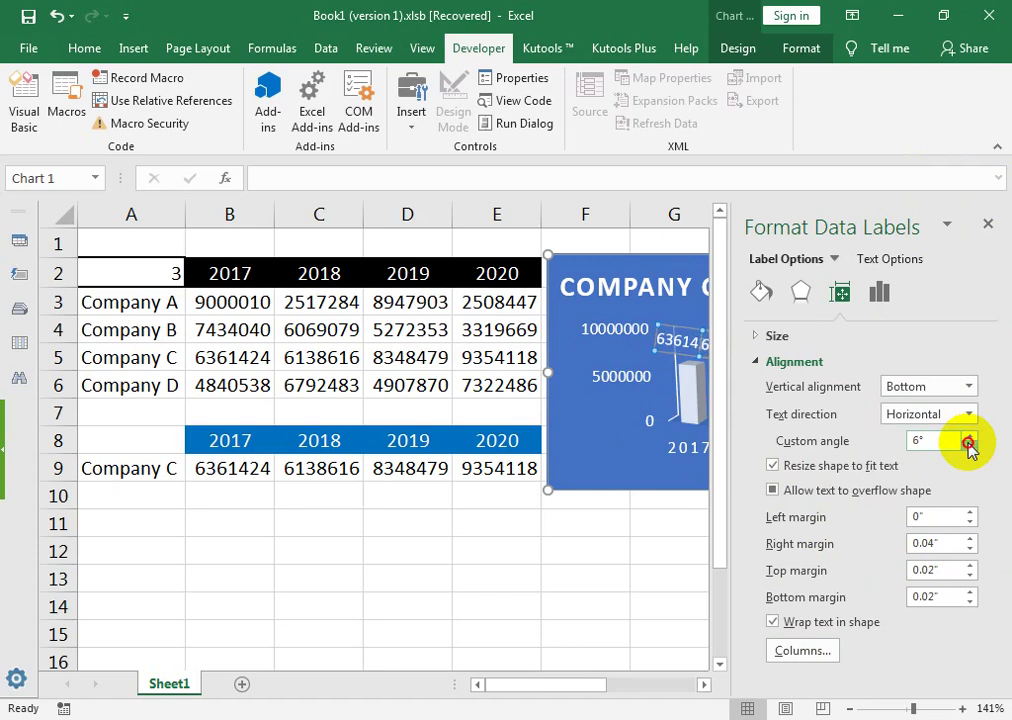
left_click(968, 446)
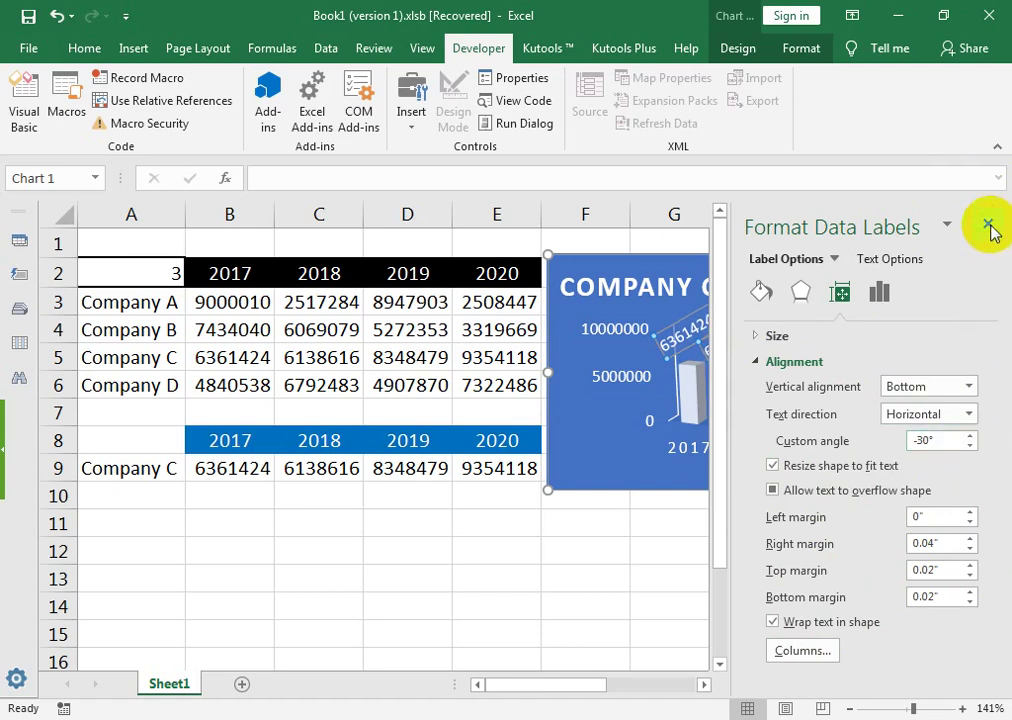
left_click(988, 224)
left_click(759, 334)
Stretch the chart wider to the right and give its data labels yellow Text Fill.
left_click(910, 366)
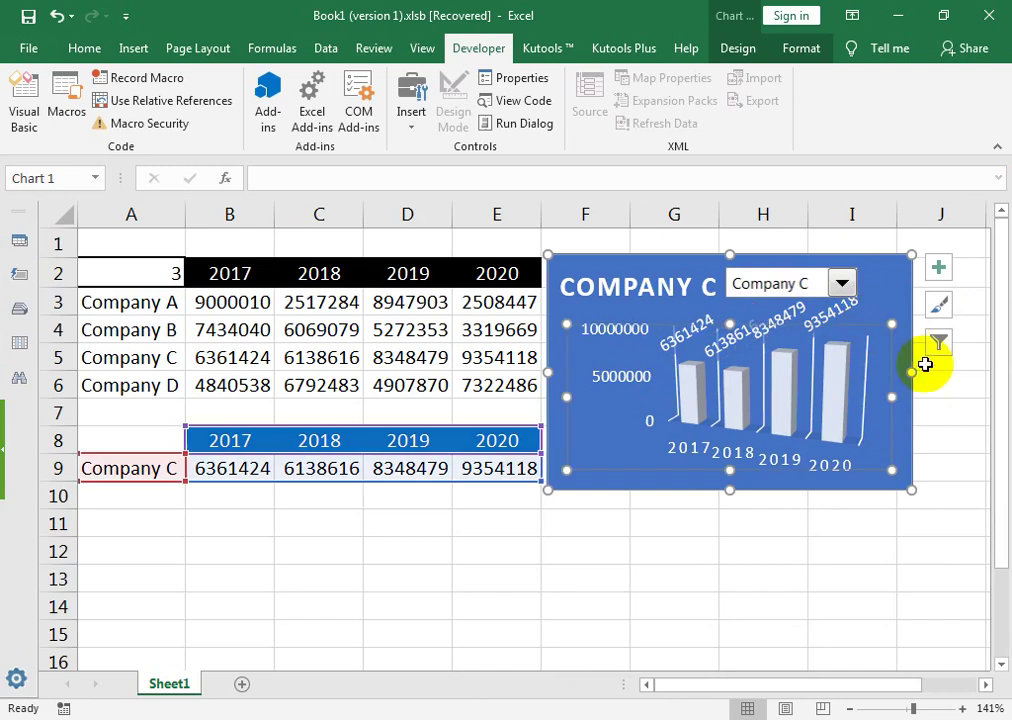
left_click_drag(912, 368, 968, 372)
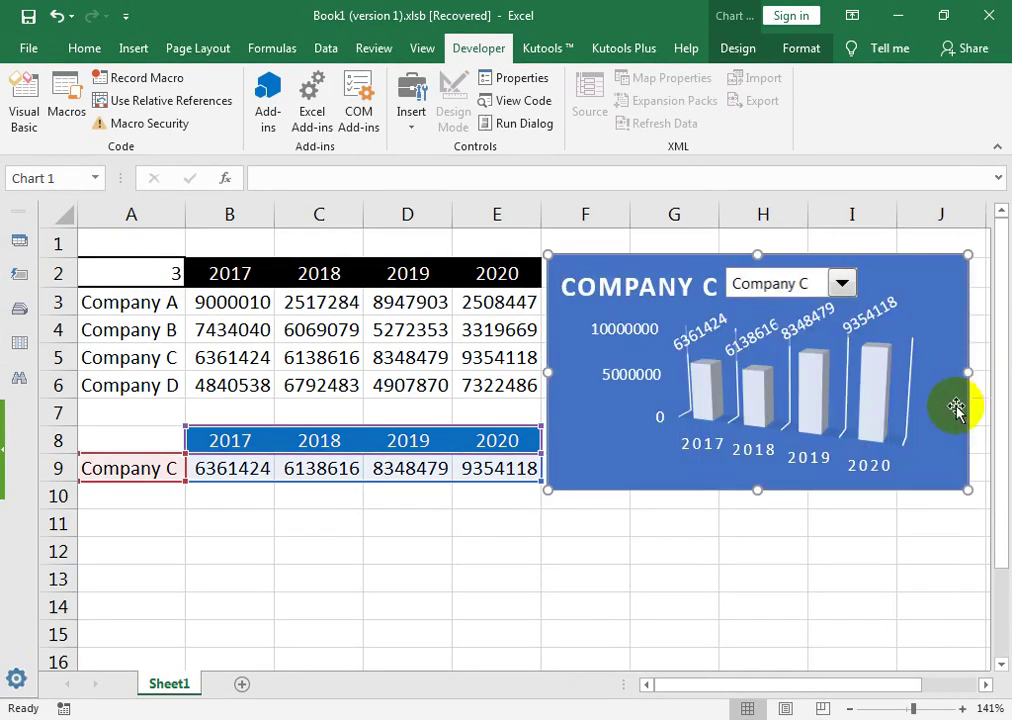
left_click(746, 342)
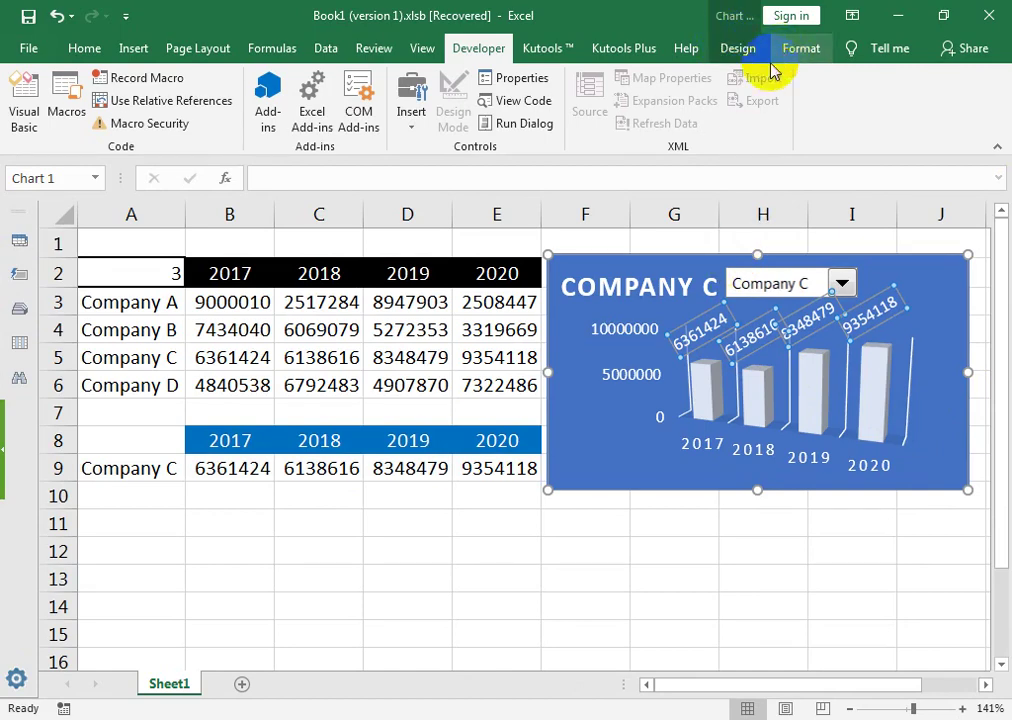
left_click(801, 48)
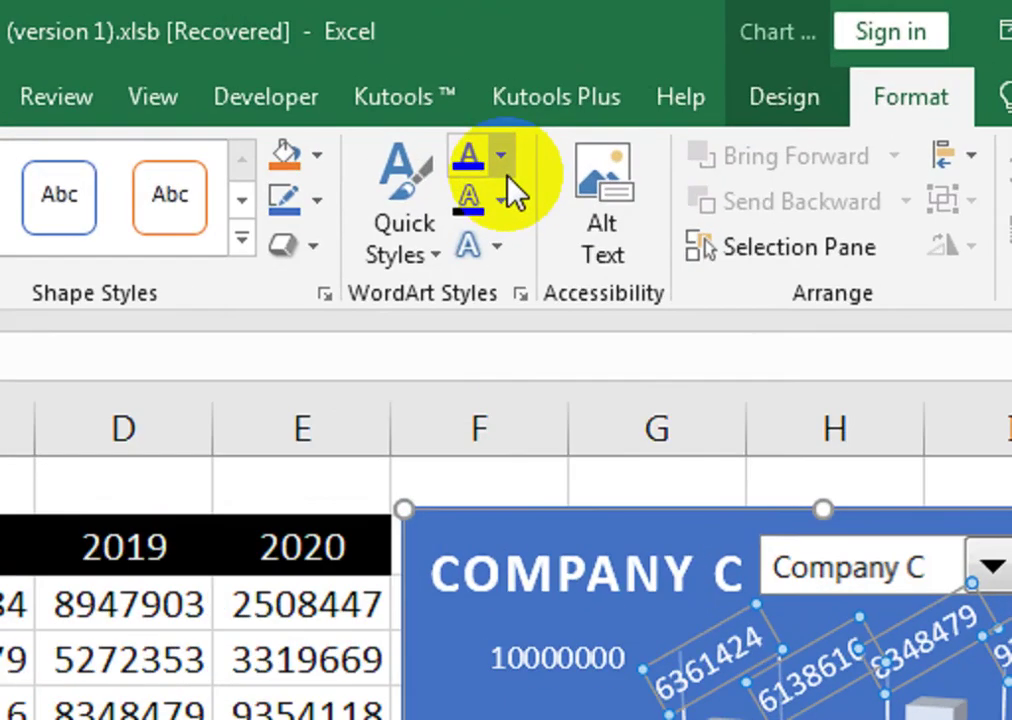
left_click(596, 78)
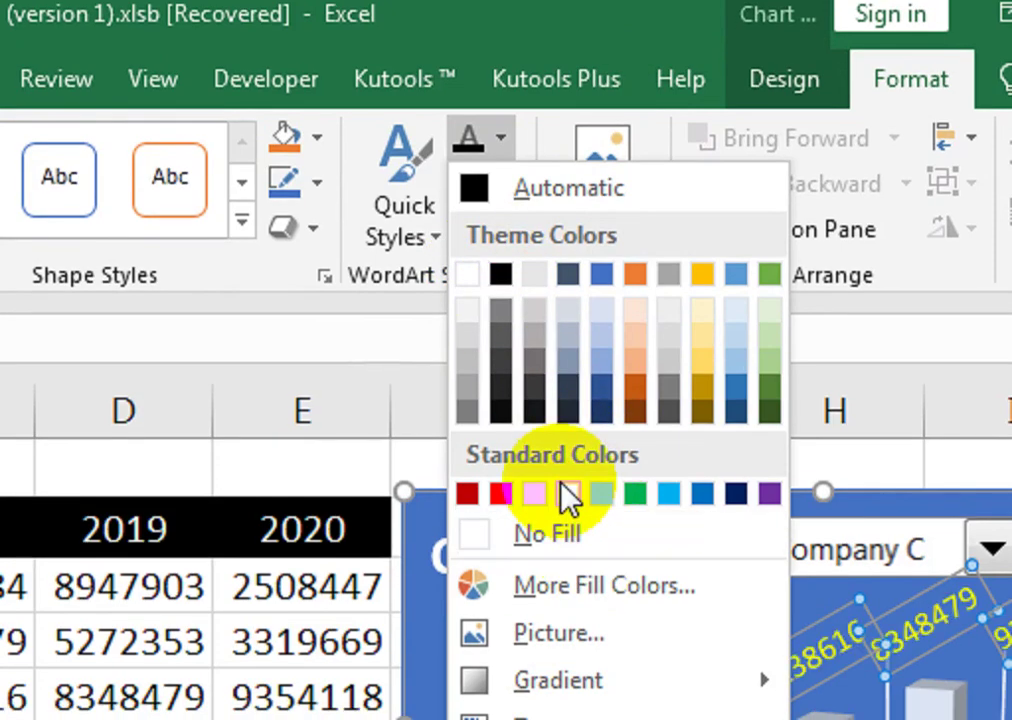
left_click(568, 495)
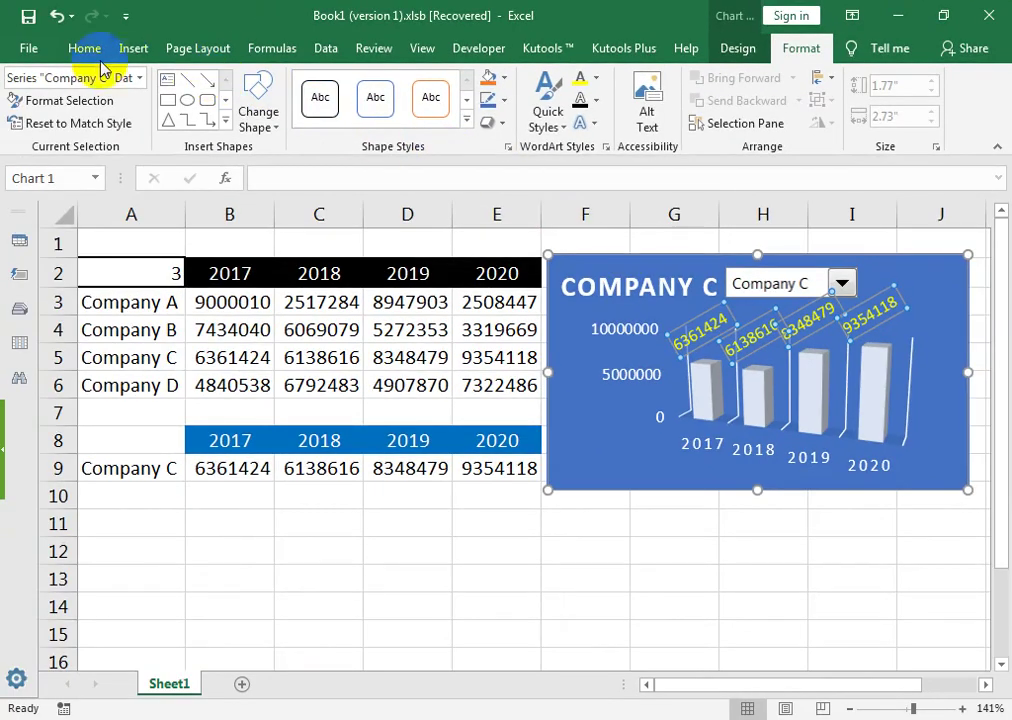
Set the data labels' font to Adobe Fan Heiti Std B.
left_click(88, 52)
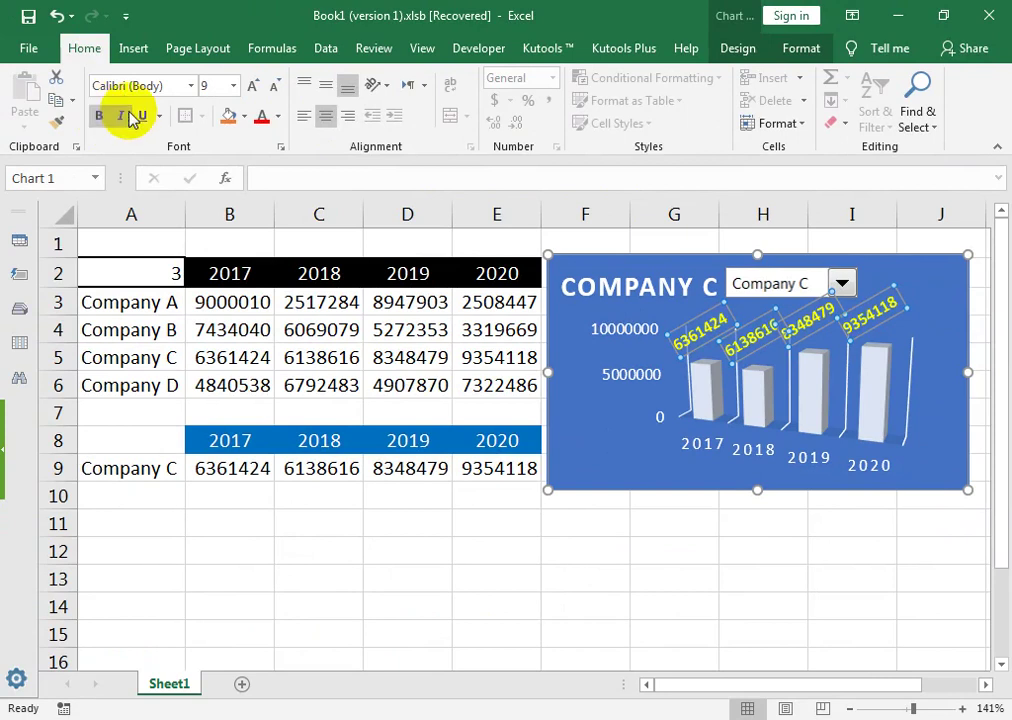
left_click(191, 86)
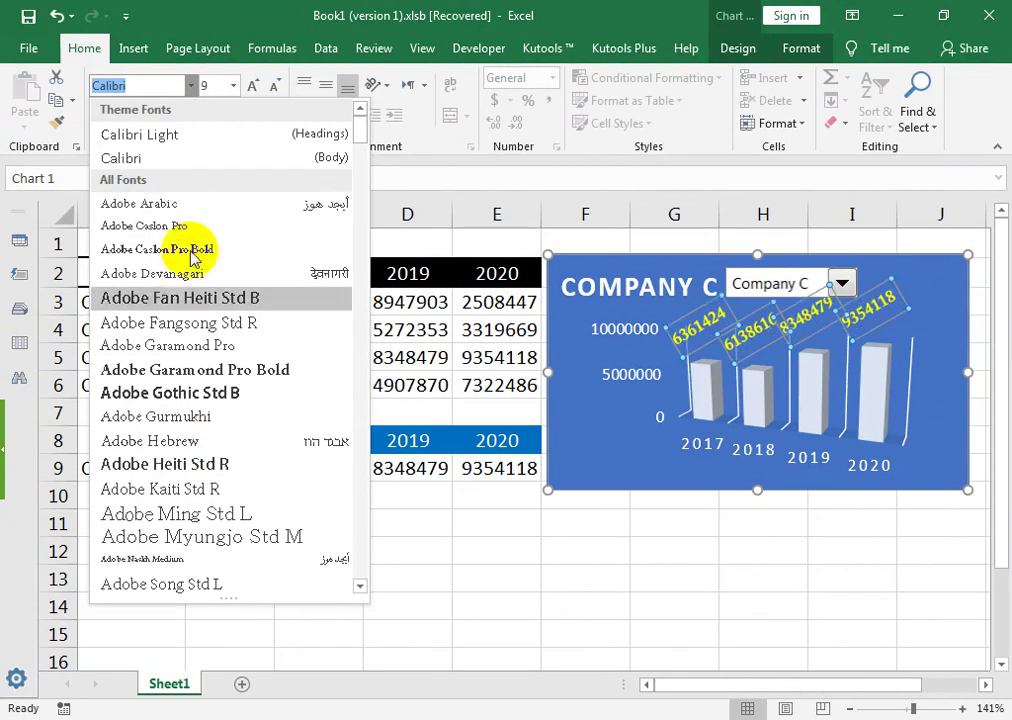
left_click(176, 310)
Move the company drop-down off the chart to sit beneath the table near B11.
left_click(786, 524)
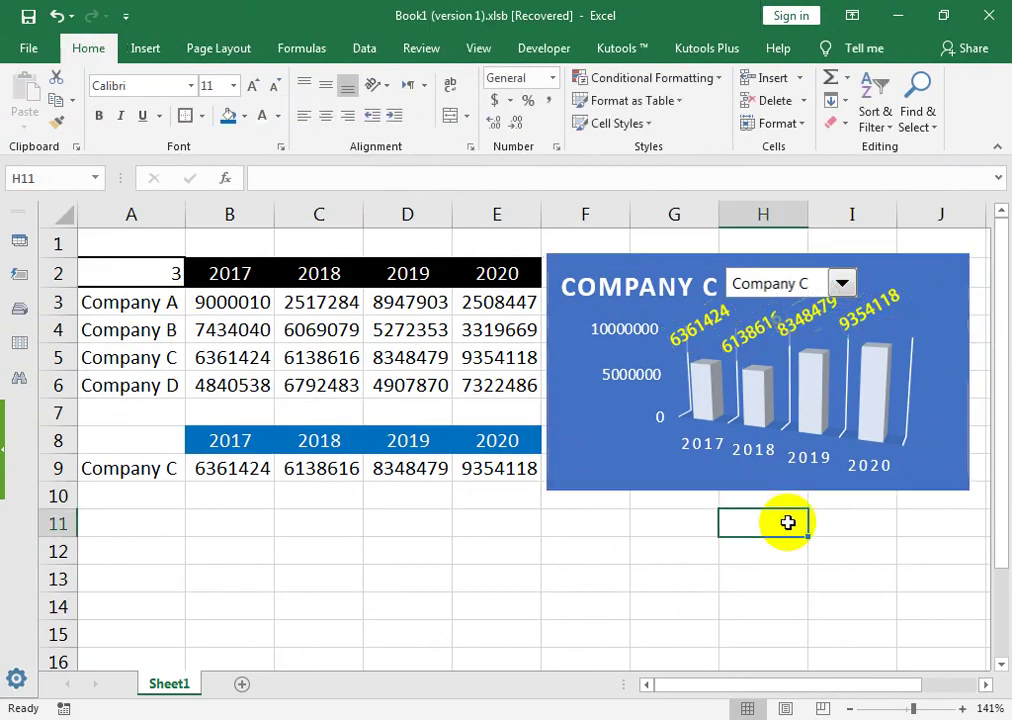
right_click(779, 280)
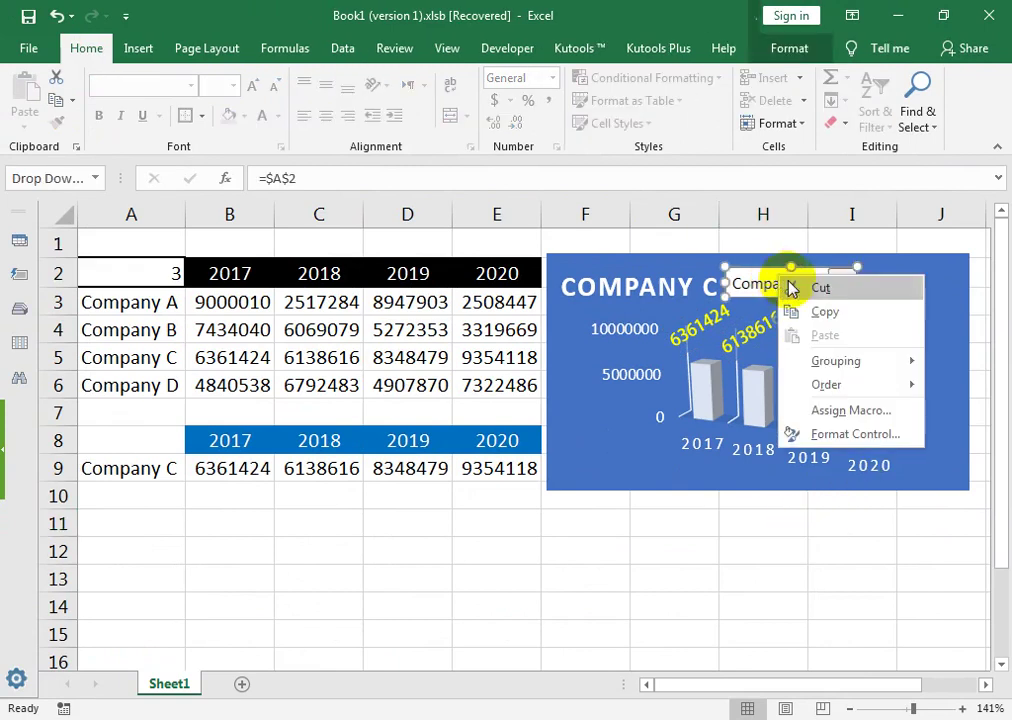
key("Escape")
left_click_drag(766, 270, 595, 446)
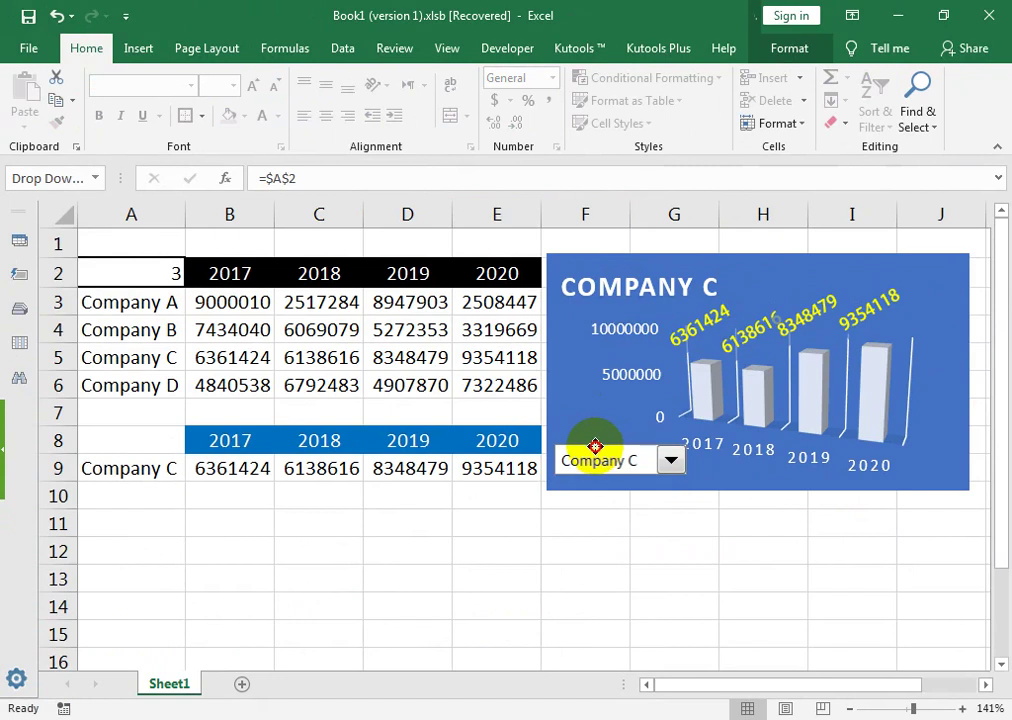
mouse_move(635, 459)
left_mouse_down()
mouse_move(492, 504)
mouse_move(219, 517)
left_mouse_up()
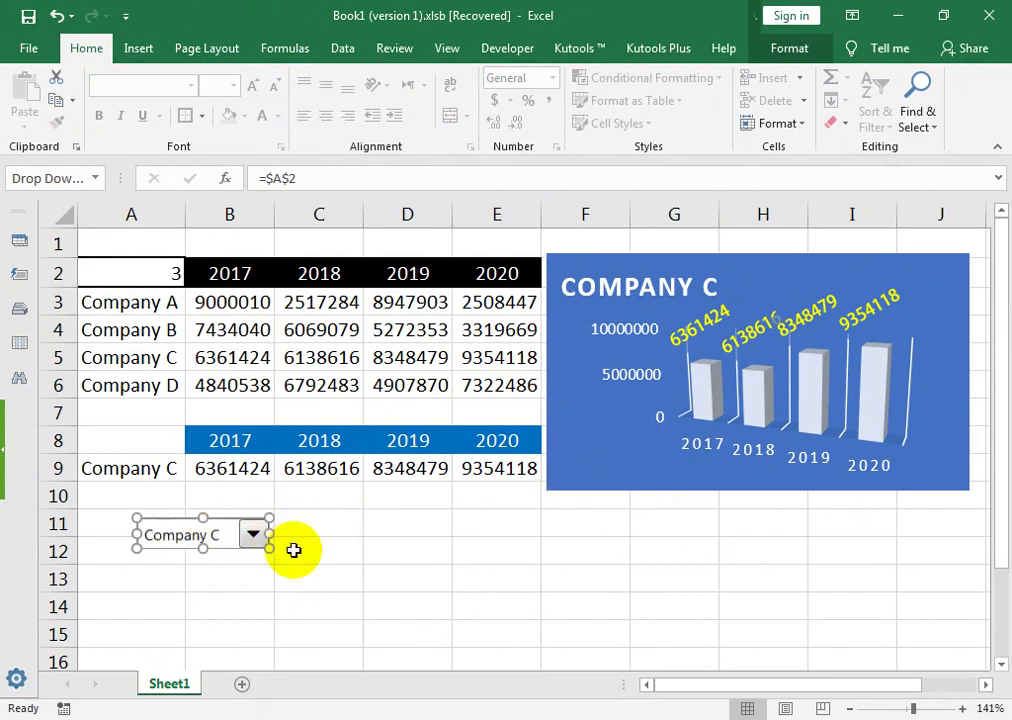
left_click(294, 547)
left_click(244, 548)
Test the drop-down by choosing Company A, then returning to Company C.
left_click(255, 538)
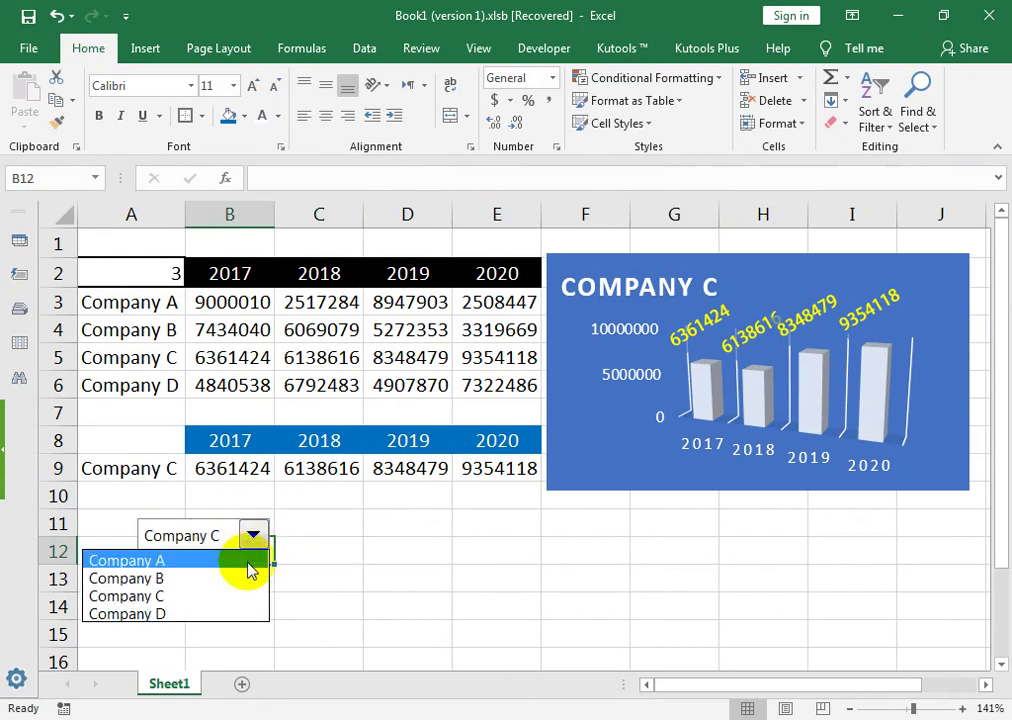
left_click(253, 562)
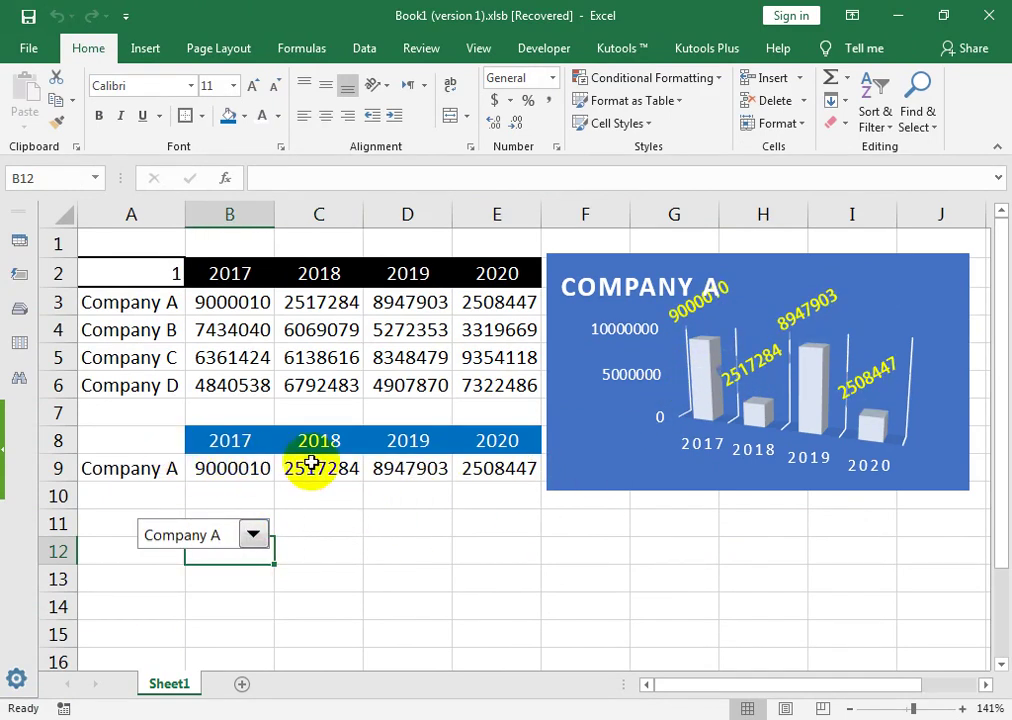
left_click(254, 536)
left_click(190, 594)
left_click(474, 592)
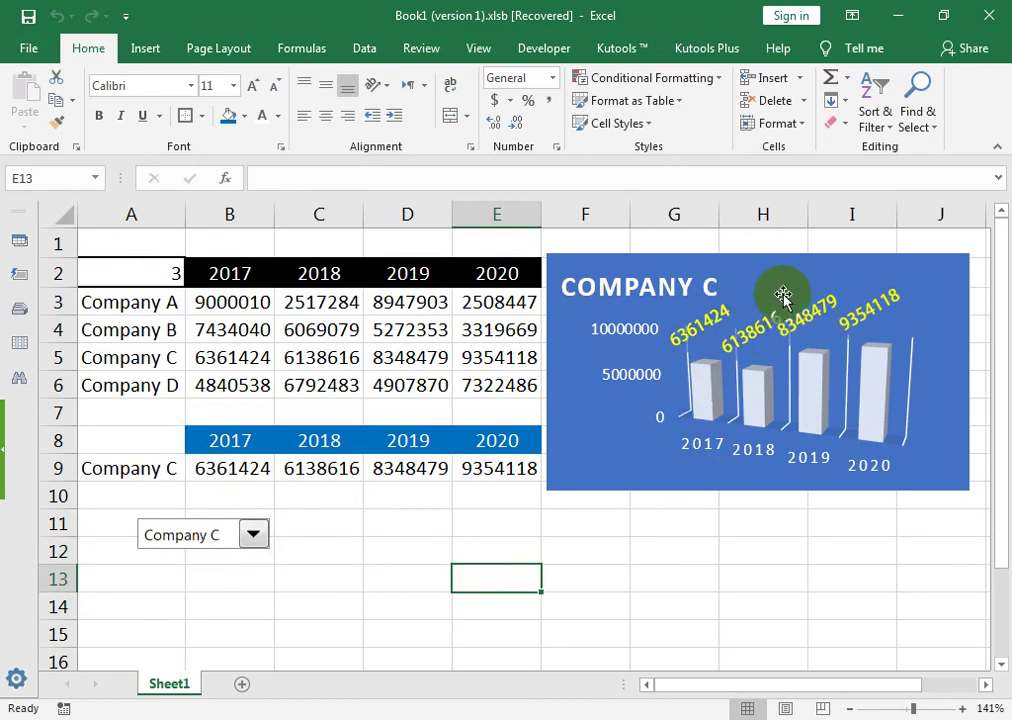
Select the Company C sales chart.
left_click(746, 297)
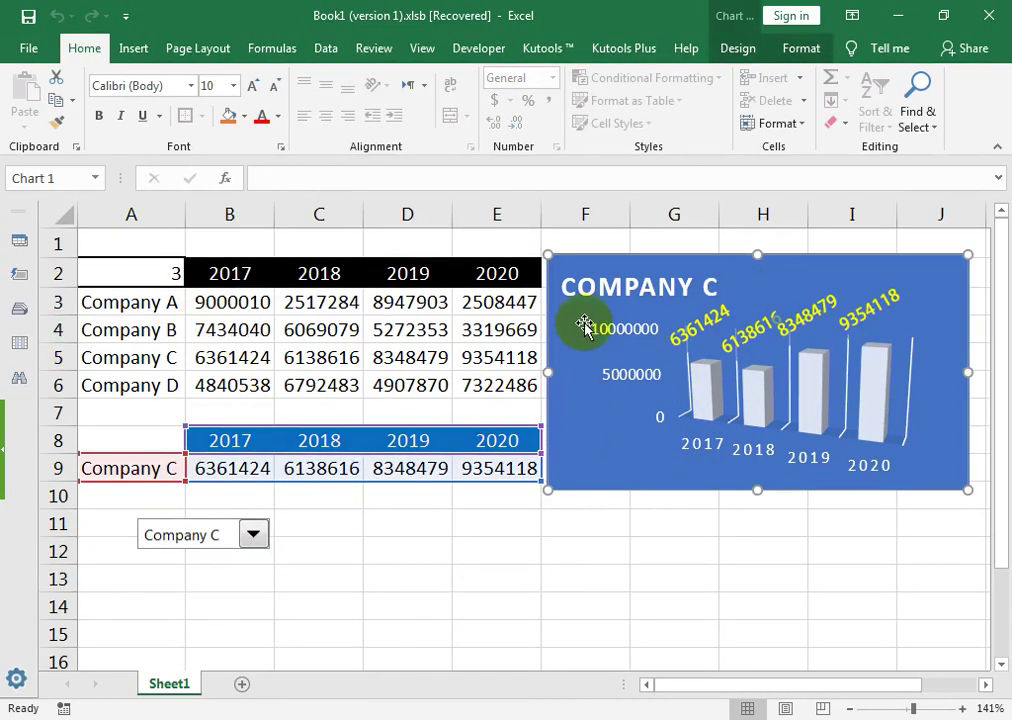